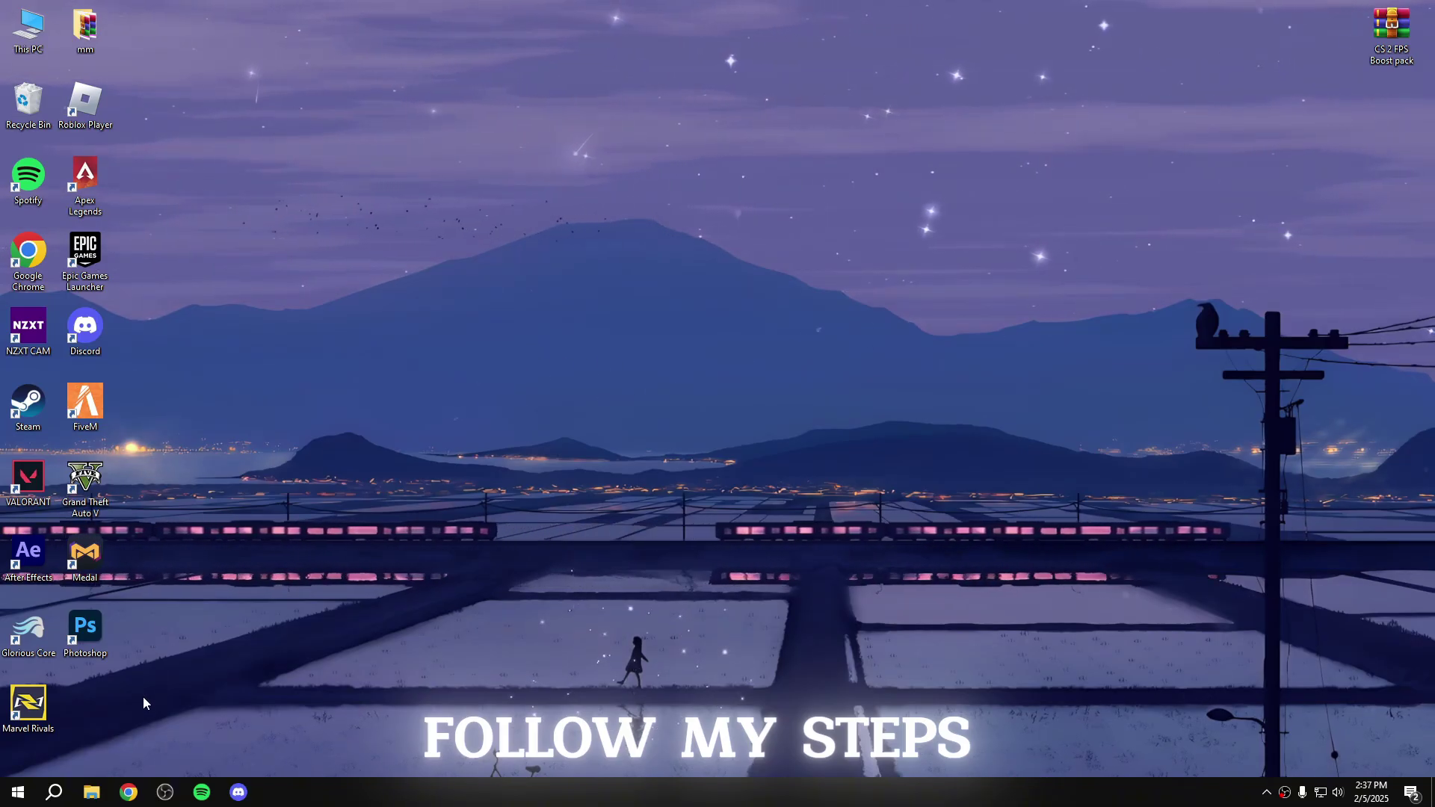
Open System Configuration and bring up the advanced boot options for the current Windows 10 installation
left_click(54, 792)
type("syste")
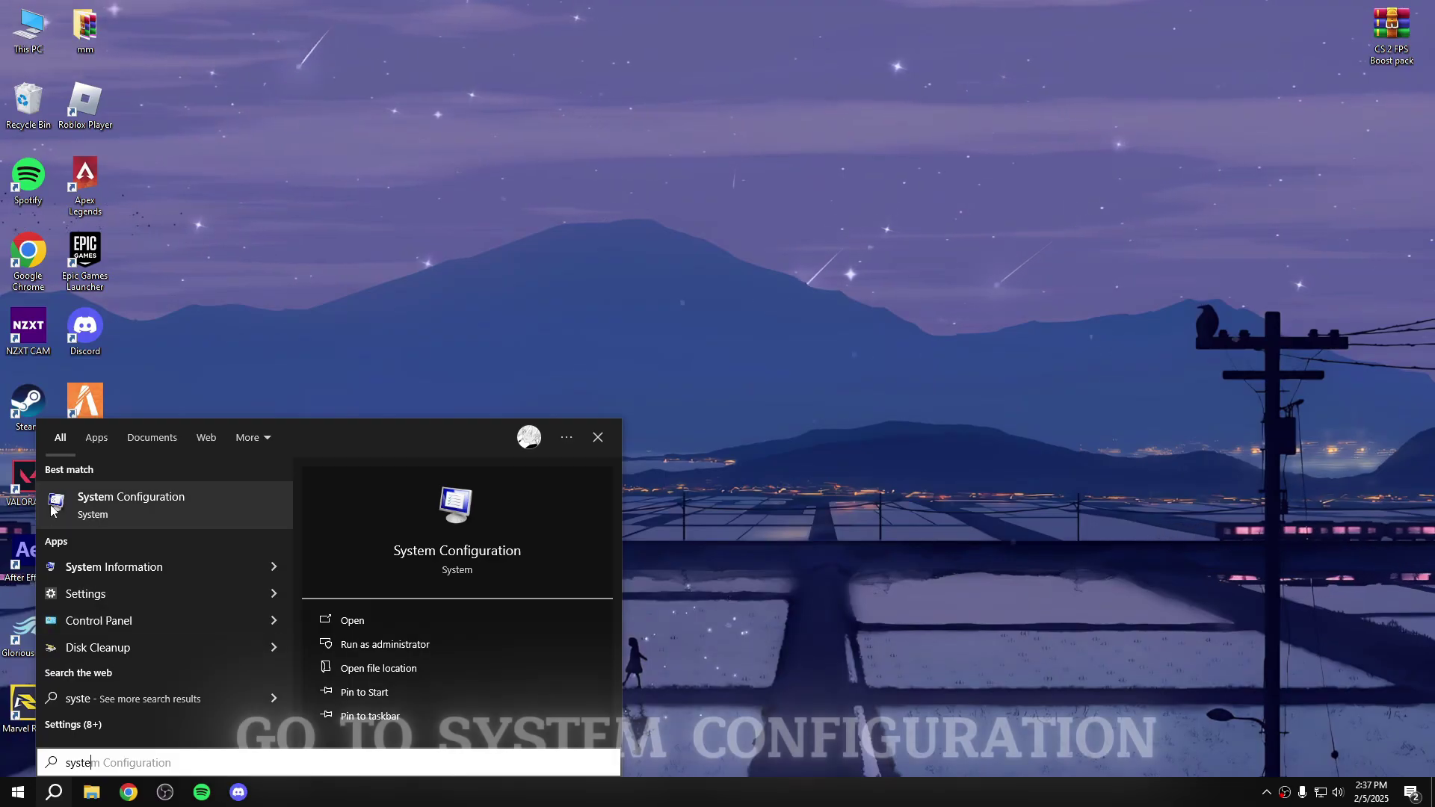
left_click(121, 509)
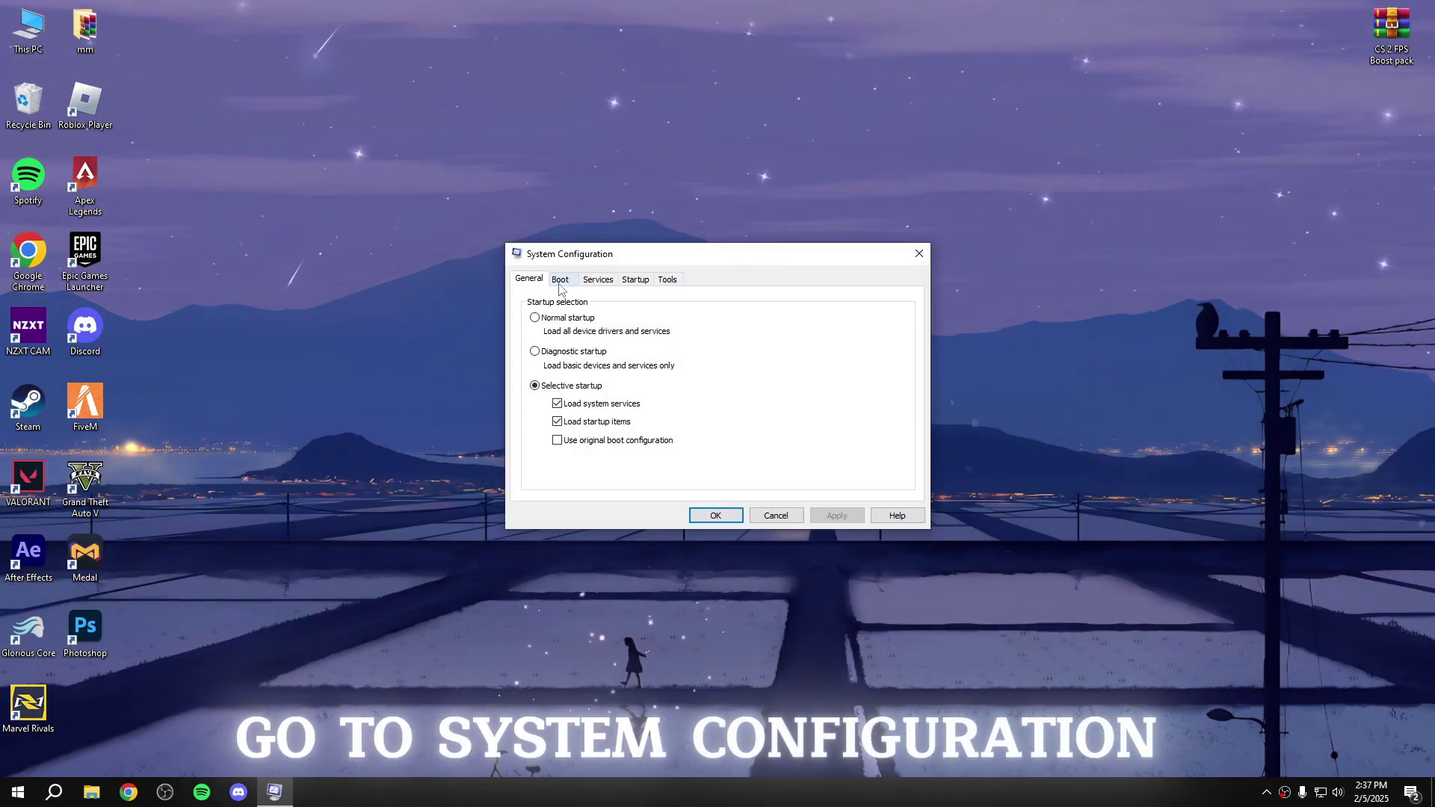
left_click(558, 281)
left_click(569, 387)
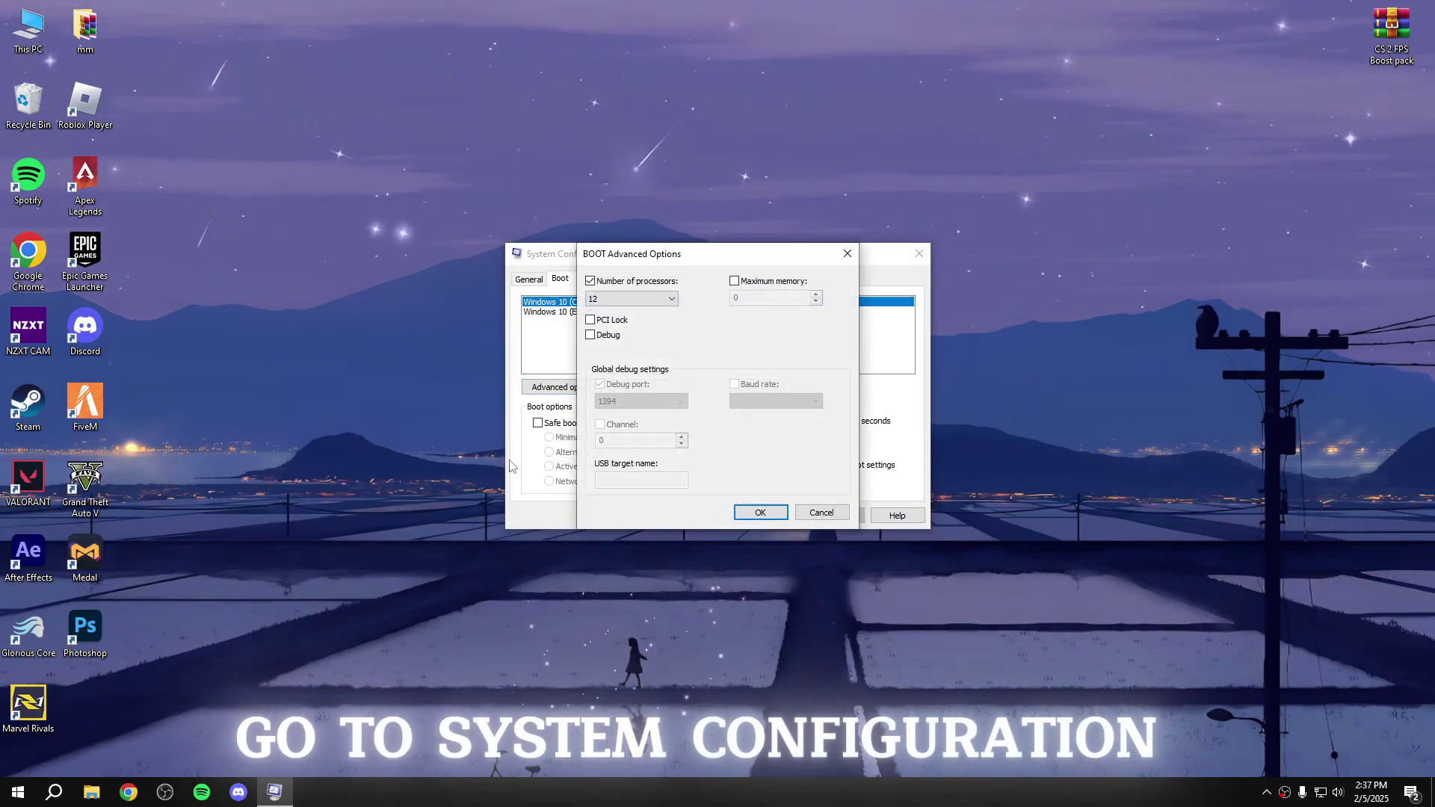
Set the number of boot processors to 12, apply the configuration, and exit without restarting
left_click(590, 281)
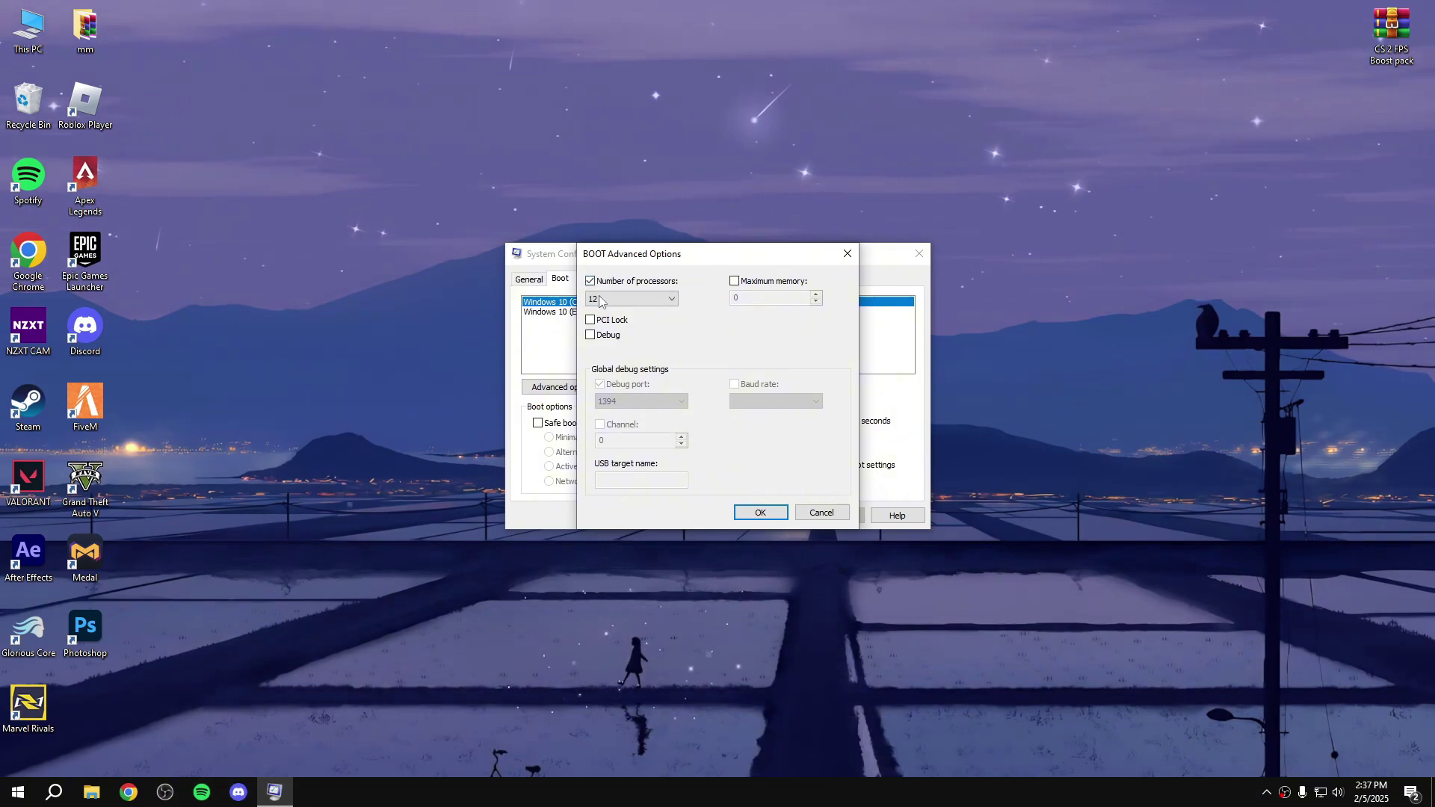
left_click(599, 300)
left_click(597, 420)
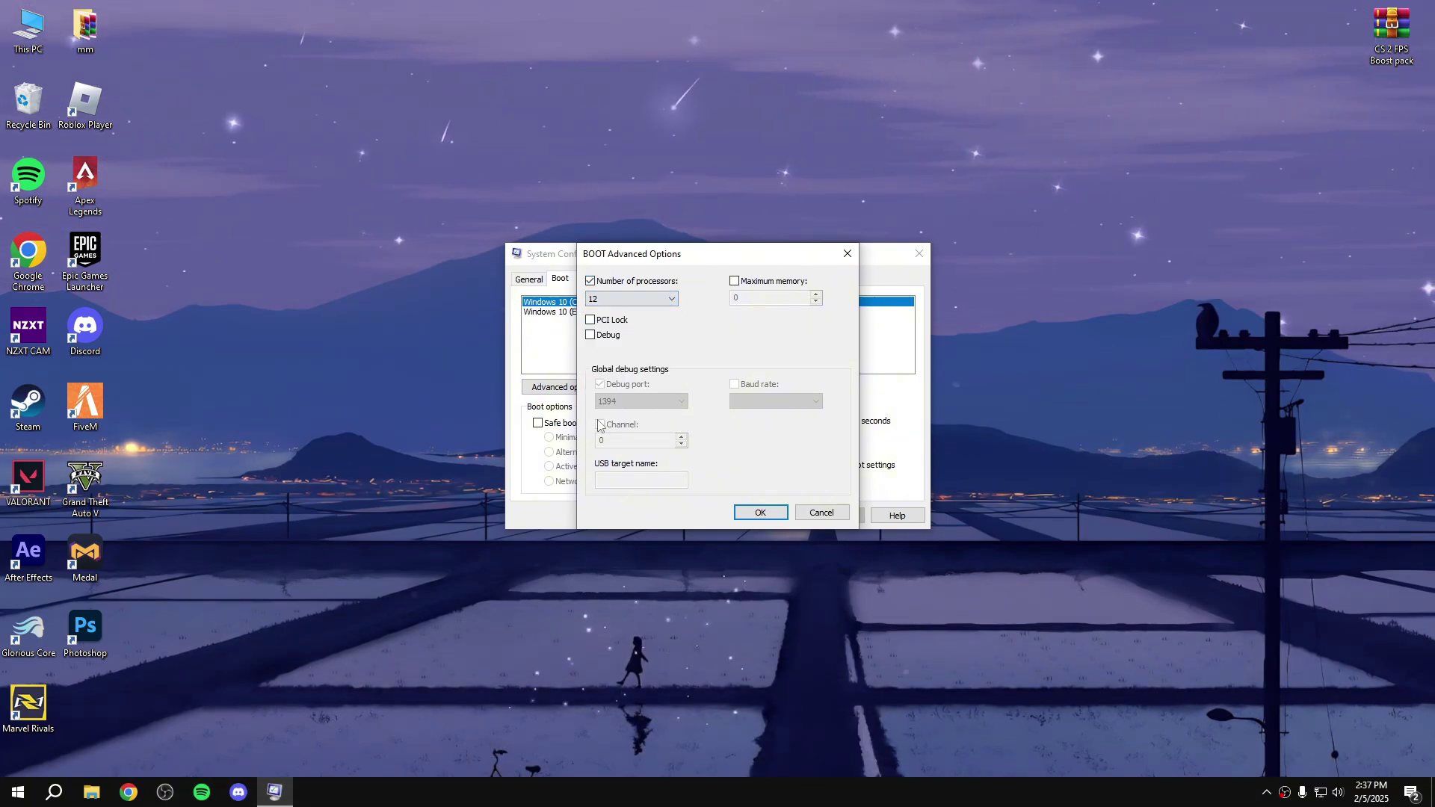
left_click(759, 514)
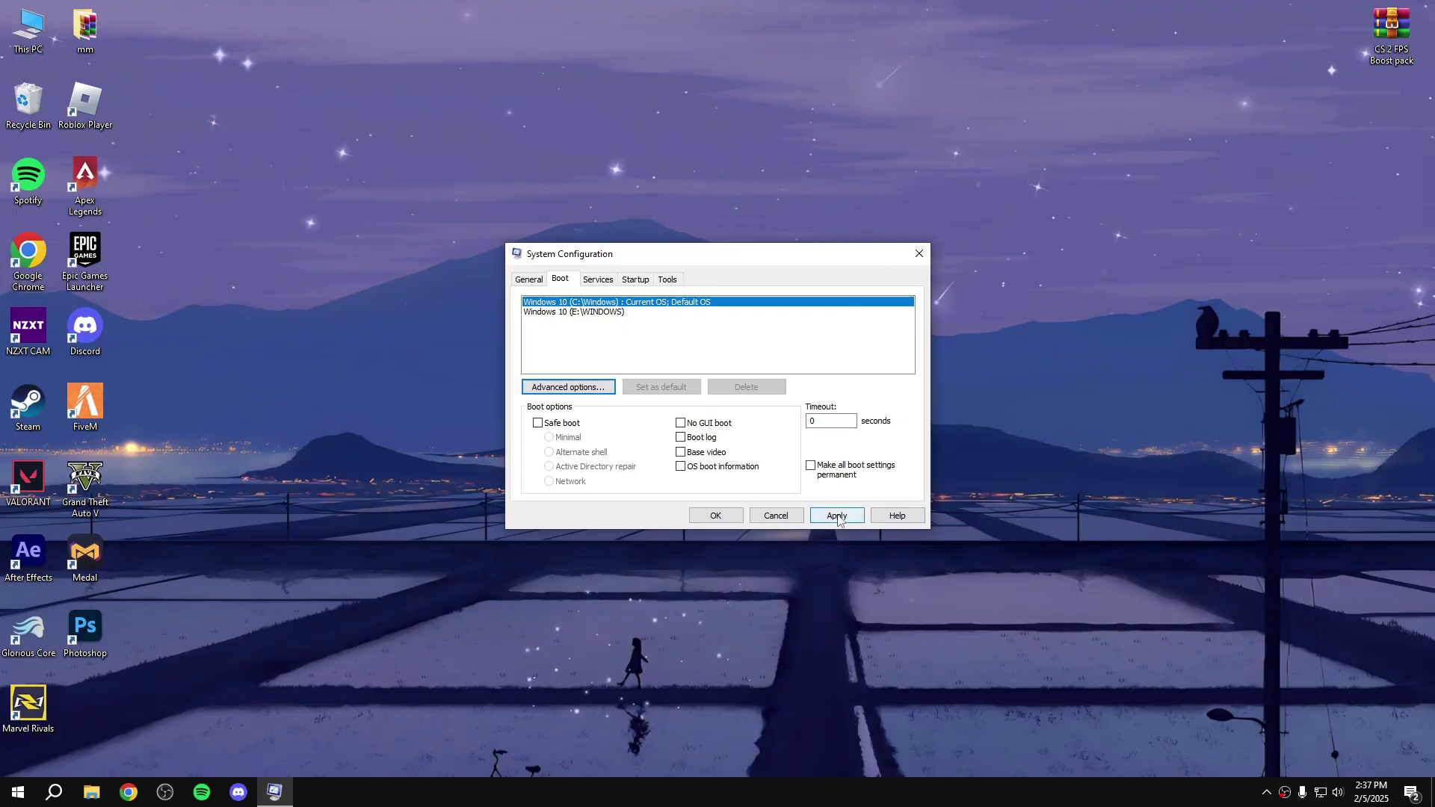
left_click(715, 516)
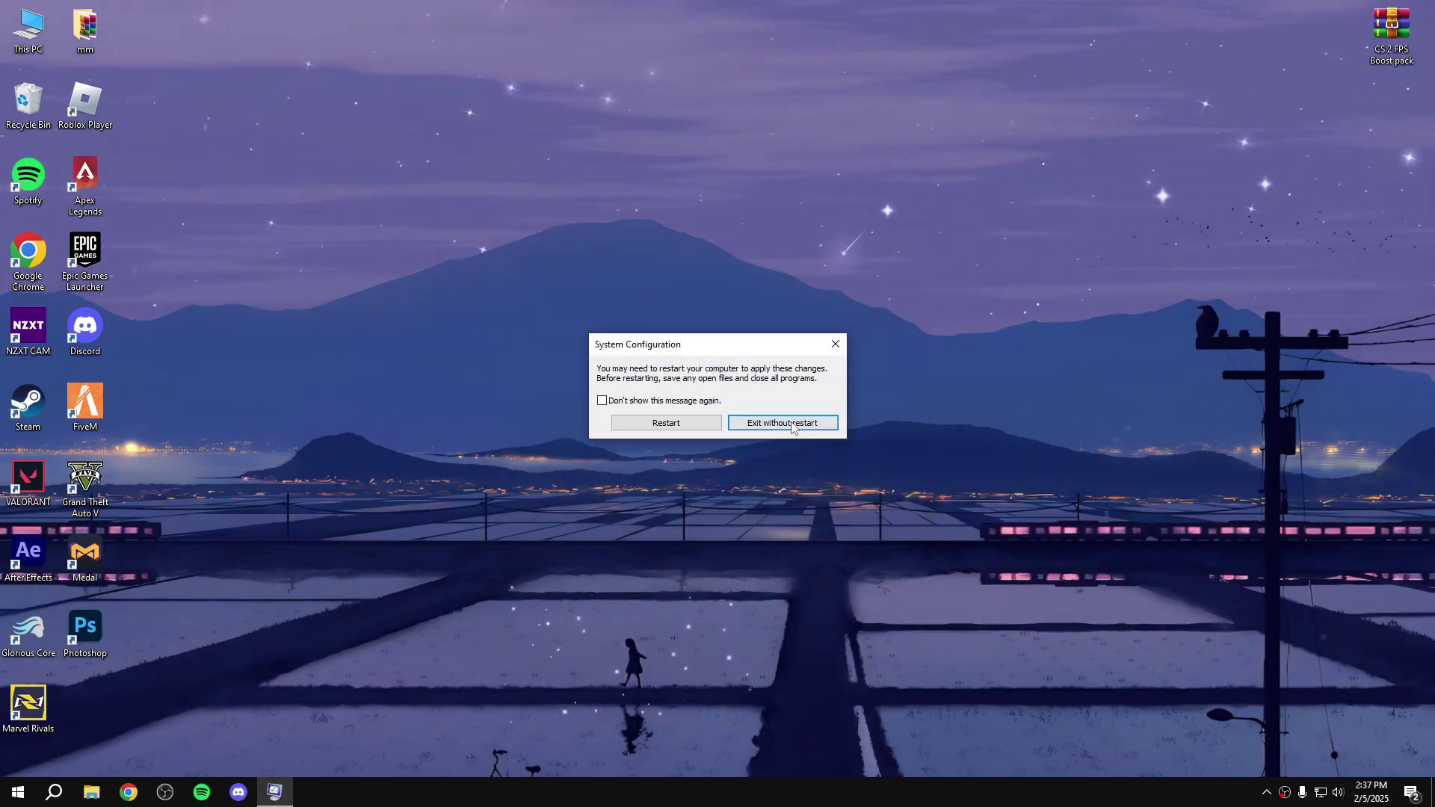
key("Return")
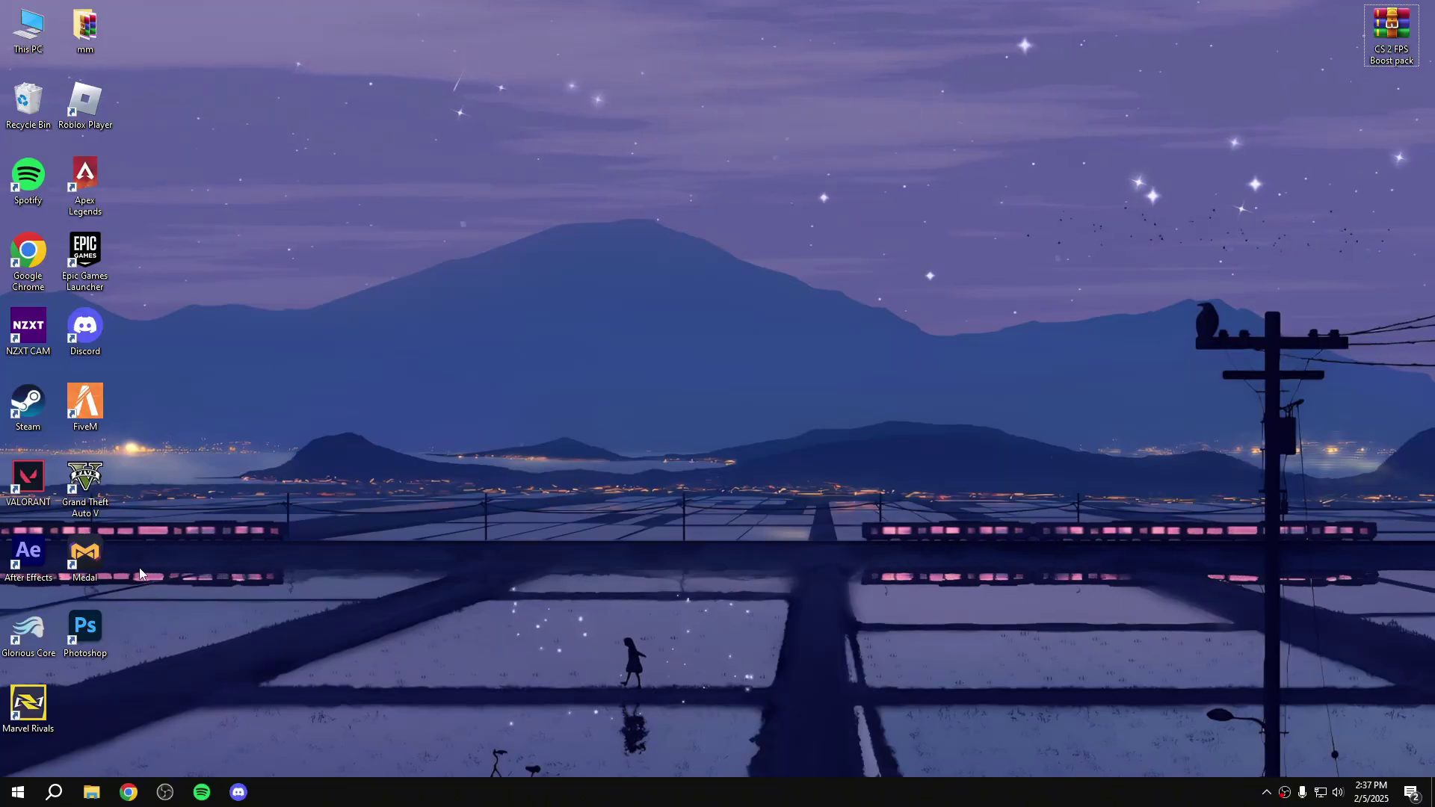
Open the Windows Game Mode settings to check whether Game Mode is on
right_click(291, 513)
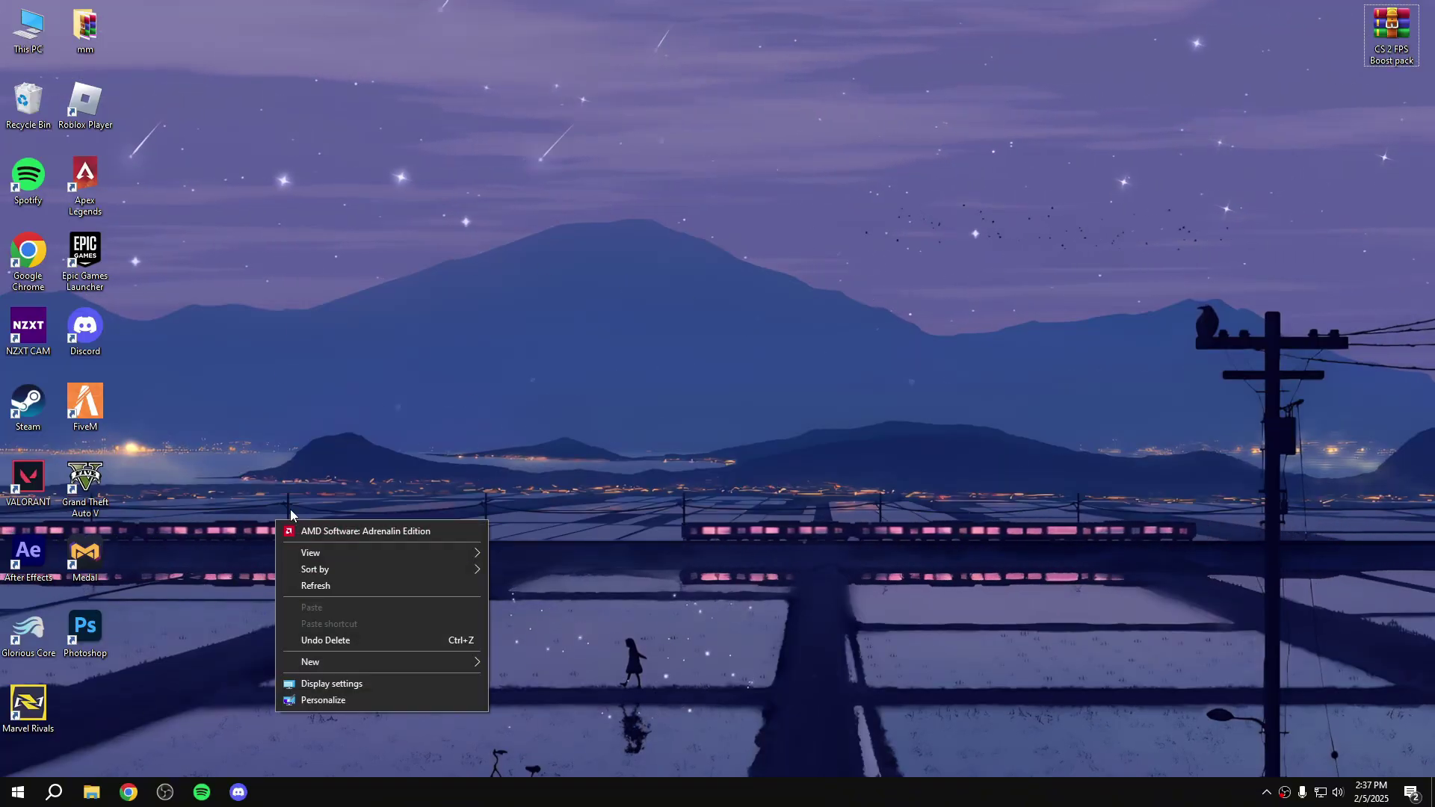
left_click(54, 792)
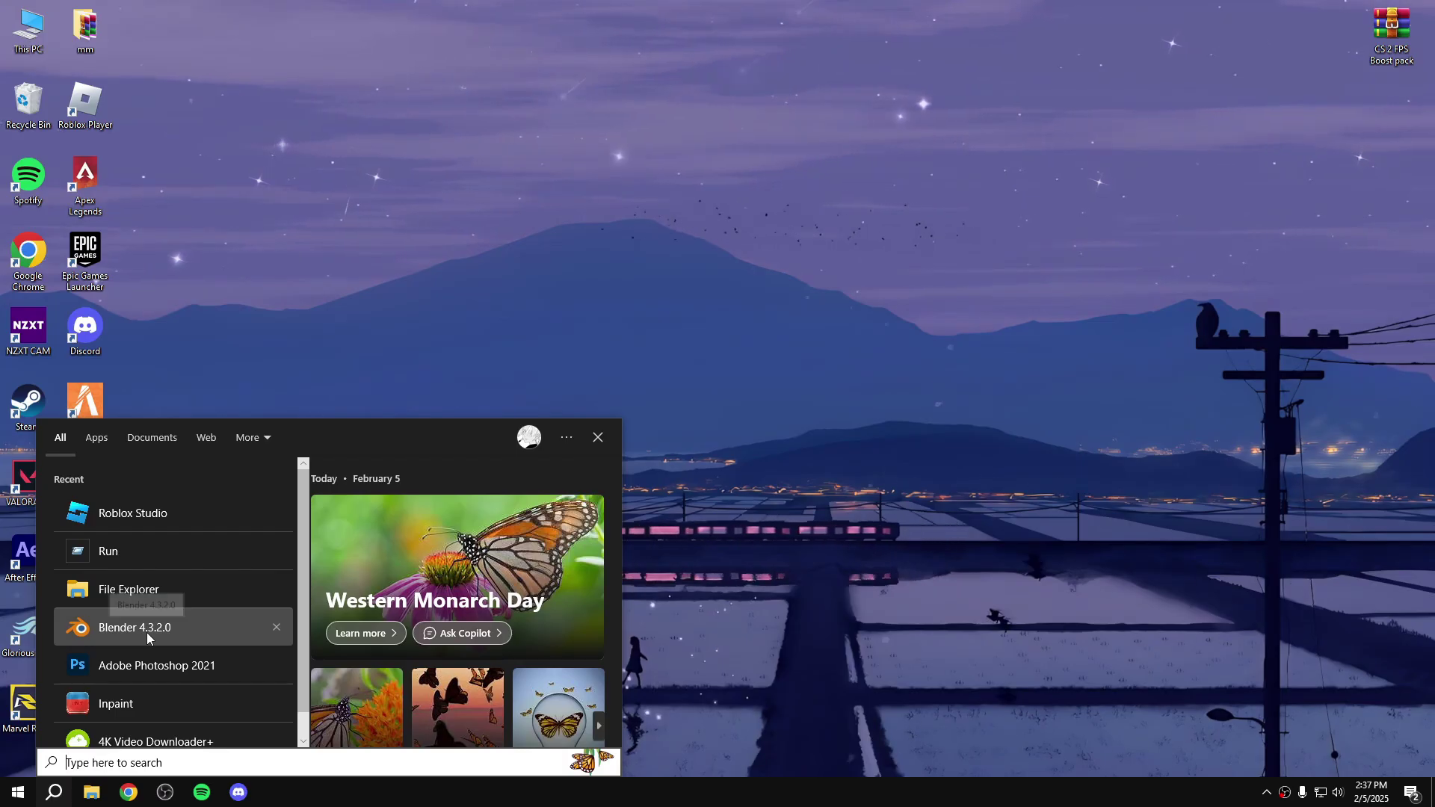
type("gam")
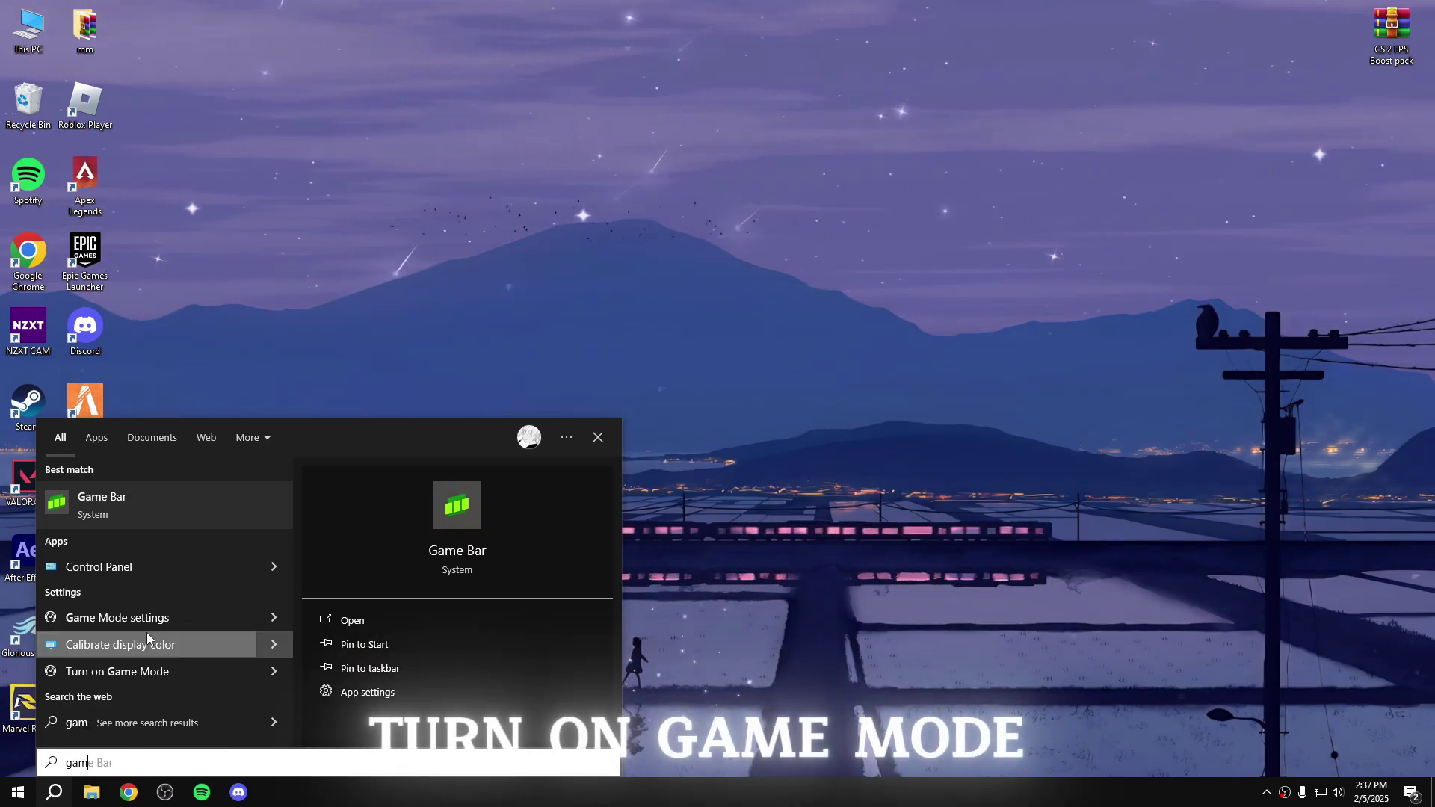
type("e mode")
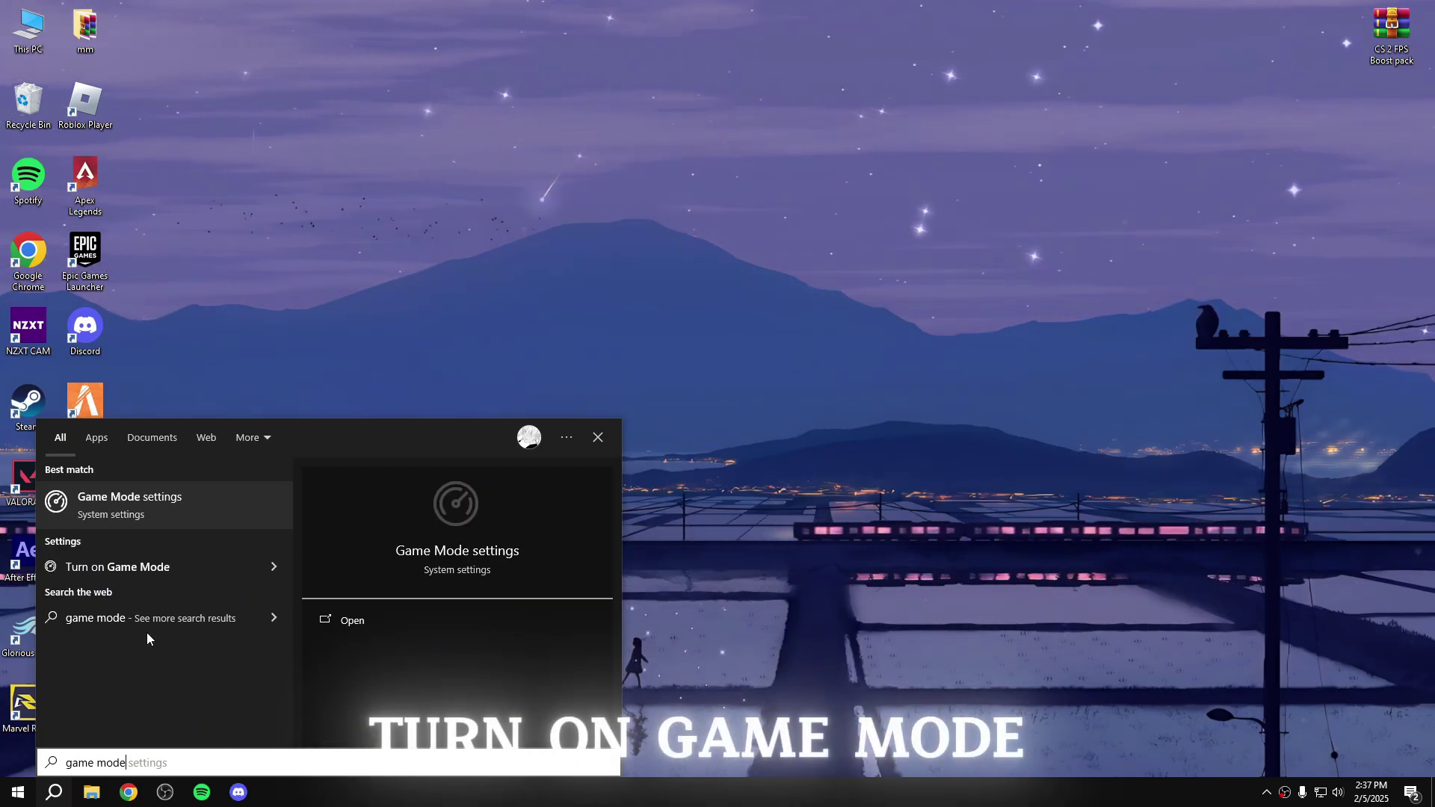
left_click(149, 502)
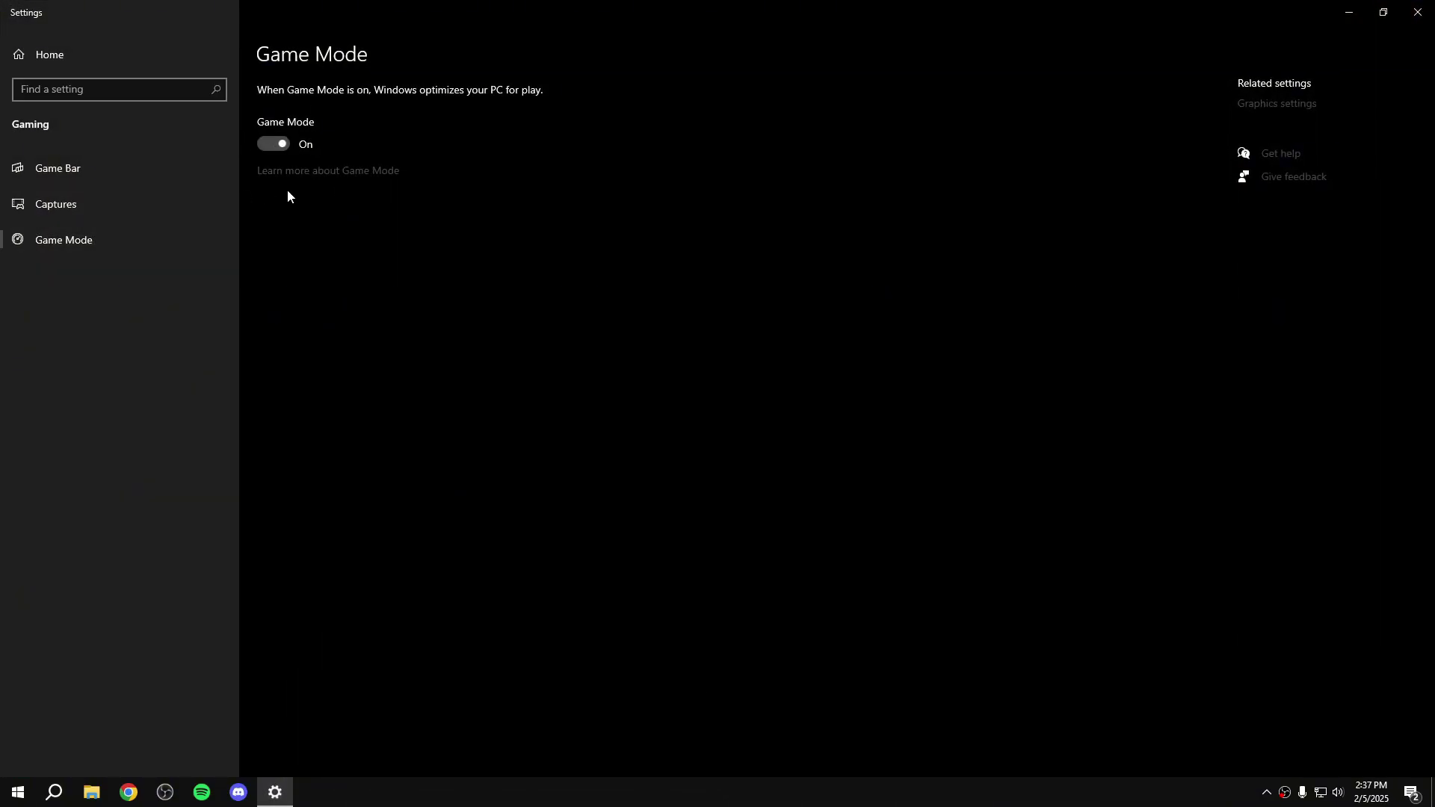
Check whether Game Bar is switched off, and close the Settings window
left_click(100, 161)
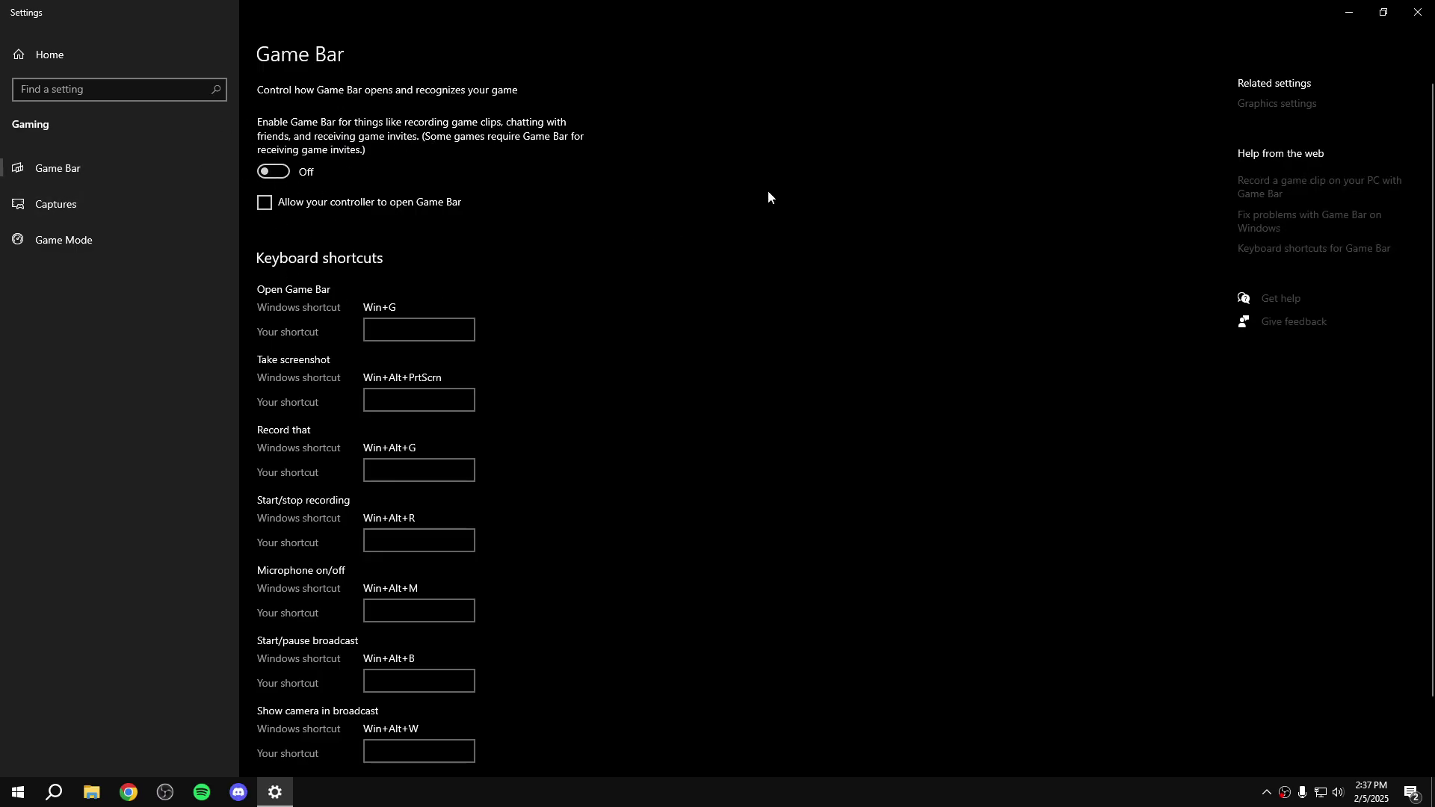
left_click(1418, 11)
right_click(615, 206)
left_click(404, 665)
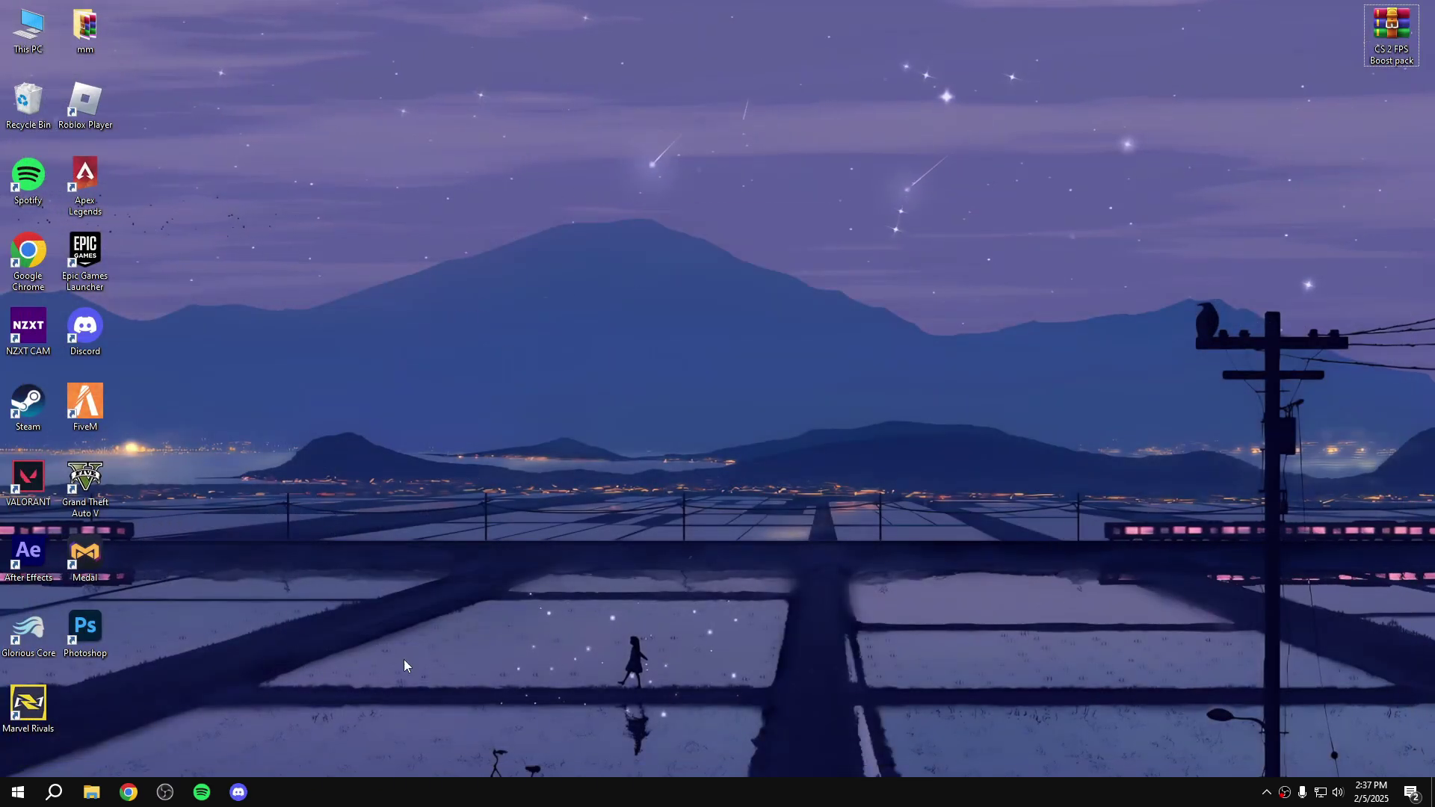
Open Task Manager and show the list of startup apps
right_click(310, 801)
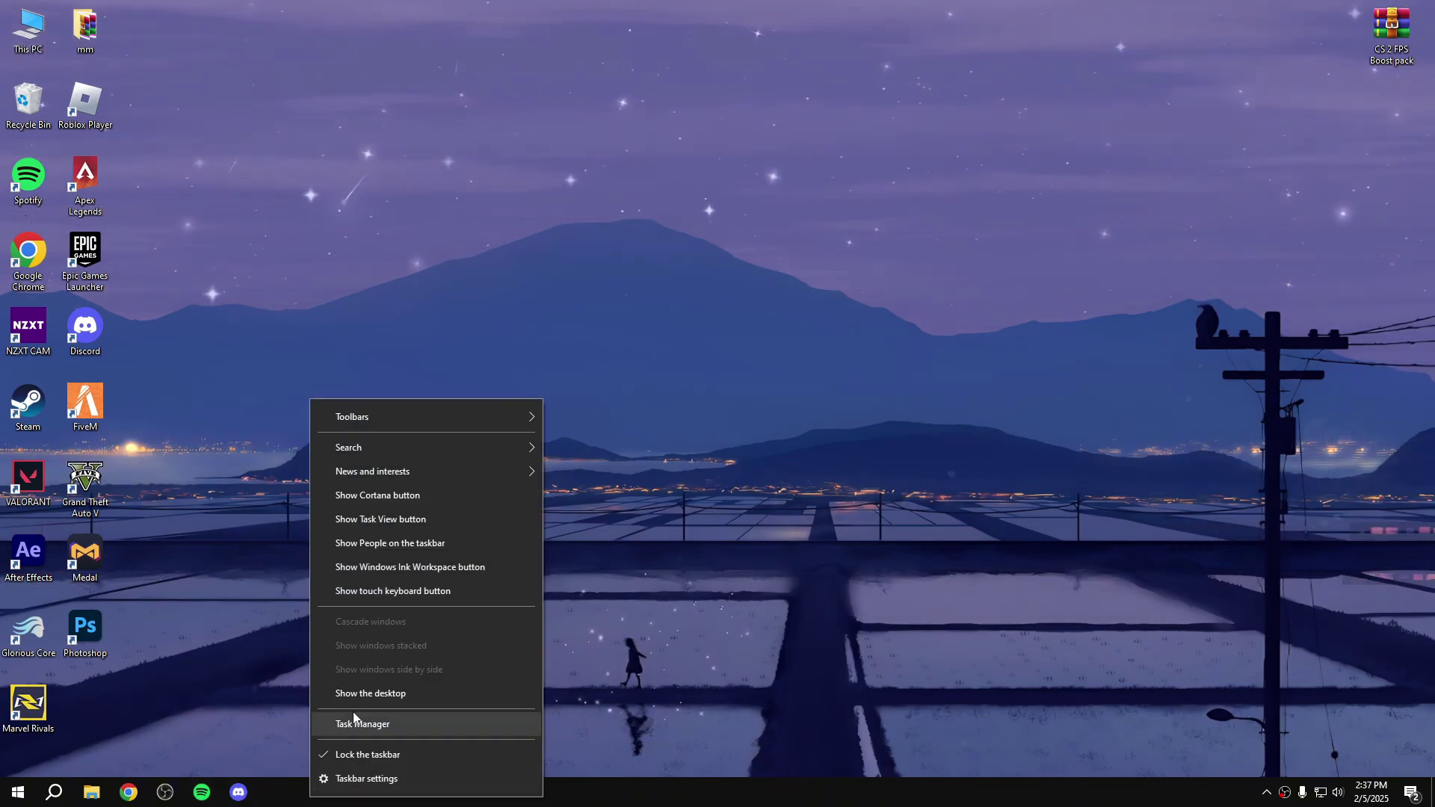
left_click(357, 730)
left_click_drag(568, 182, 458, 164)
left_click(555, 202)
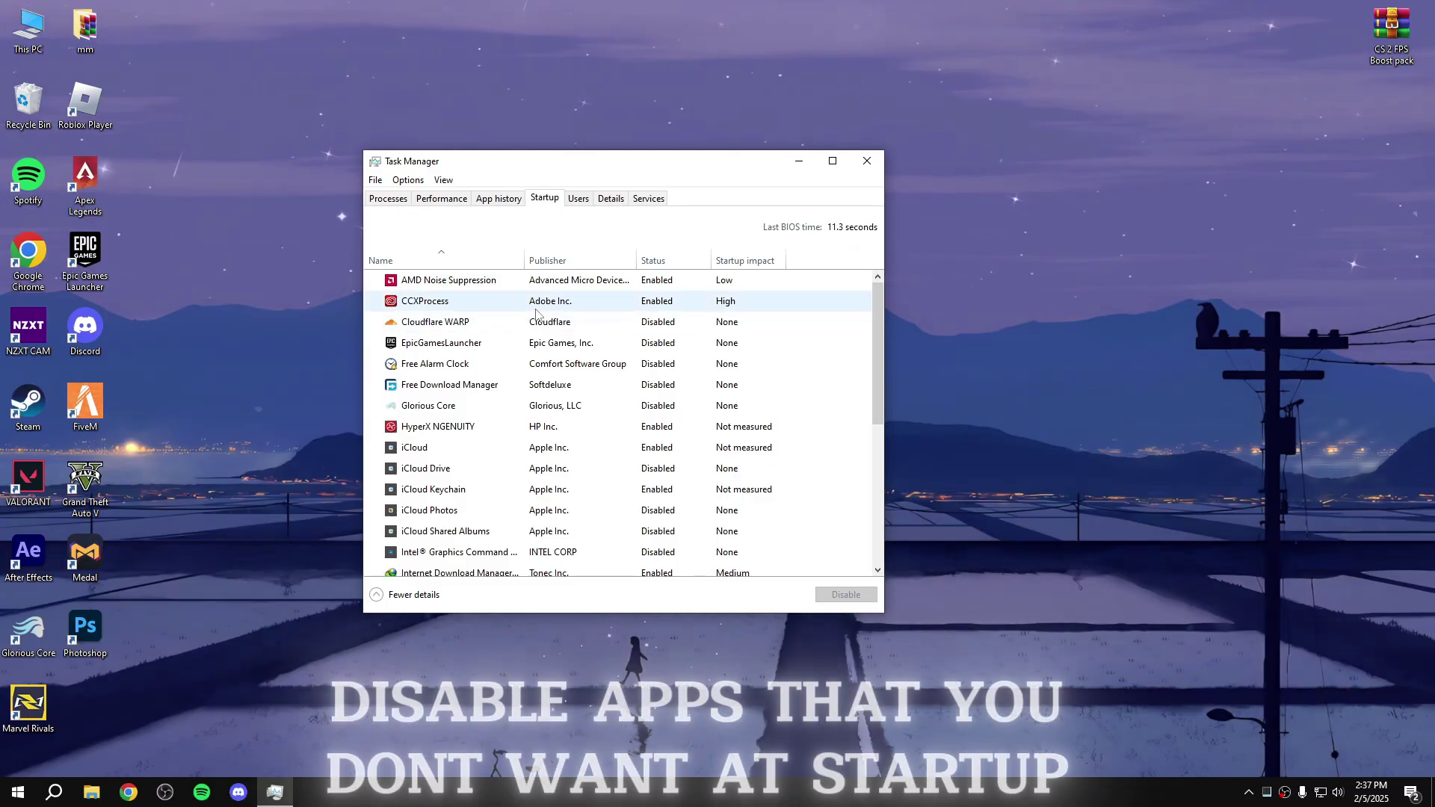
Enable Cloudflare WARP at startup, and disable it again
right_click(630, 329)
left_click(650, 333)
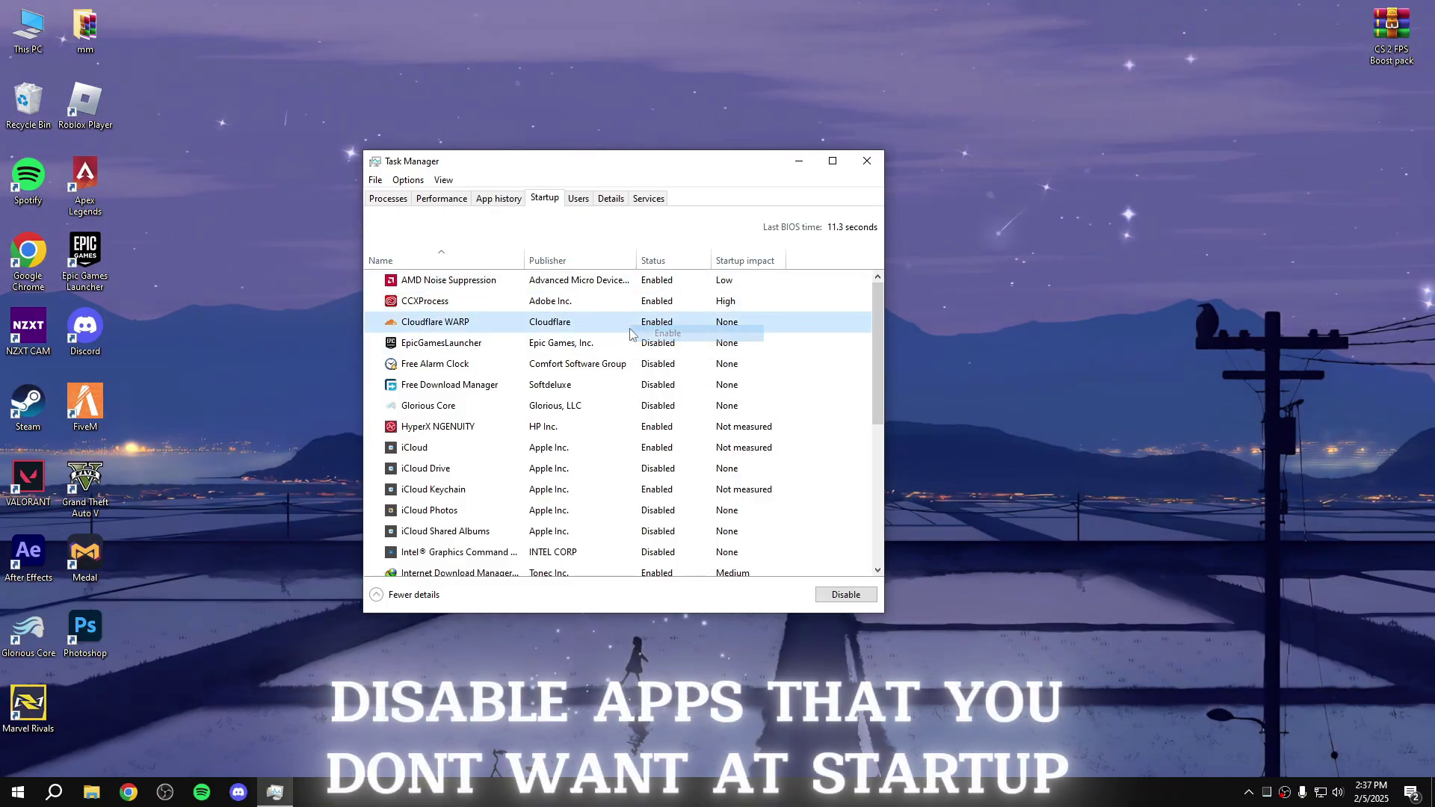
right_click(631, 332)
left_click(651, 333)
Enable EpicGamesLauncher at startup, and disable it again
scroll(661, 331, "down", 1)
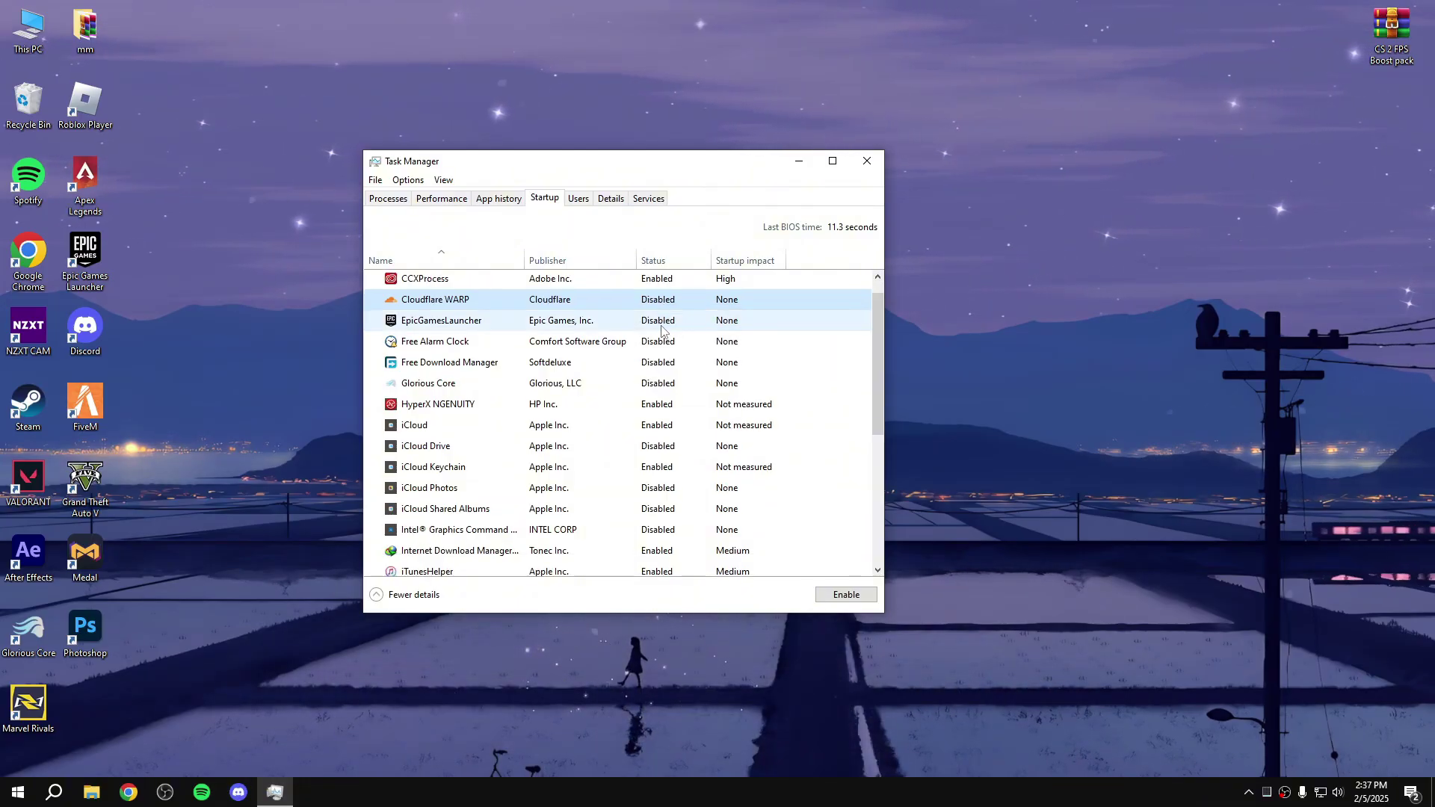
right_click(654, 323)
left_click(672, 334)
right_click(631, 329)
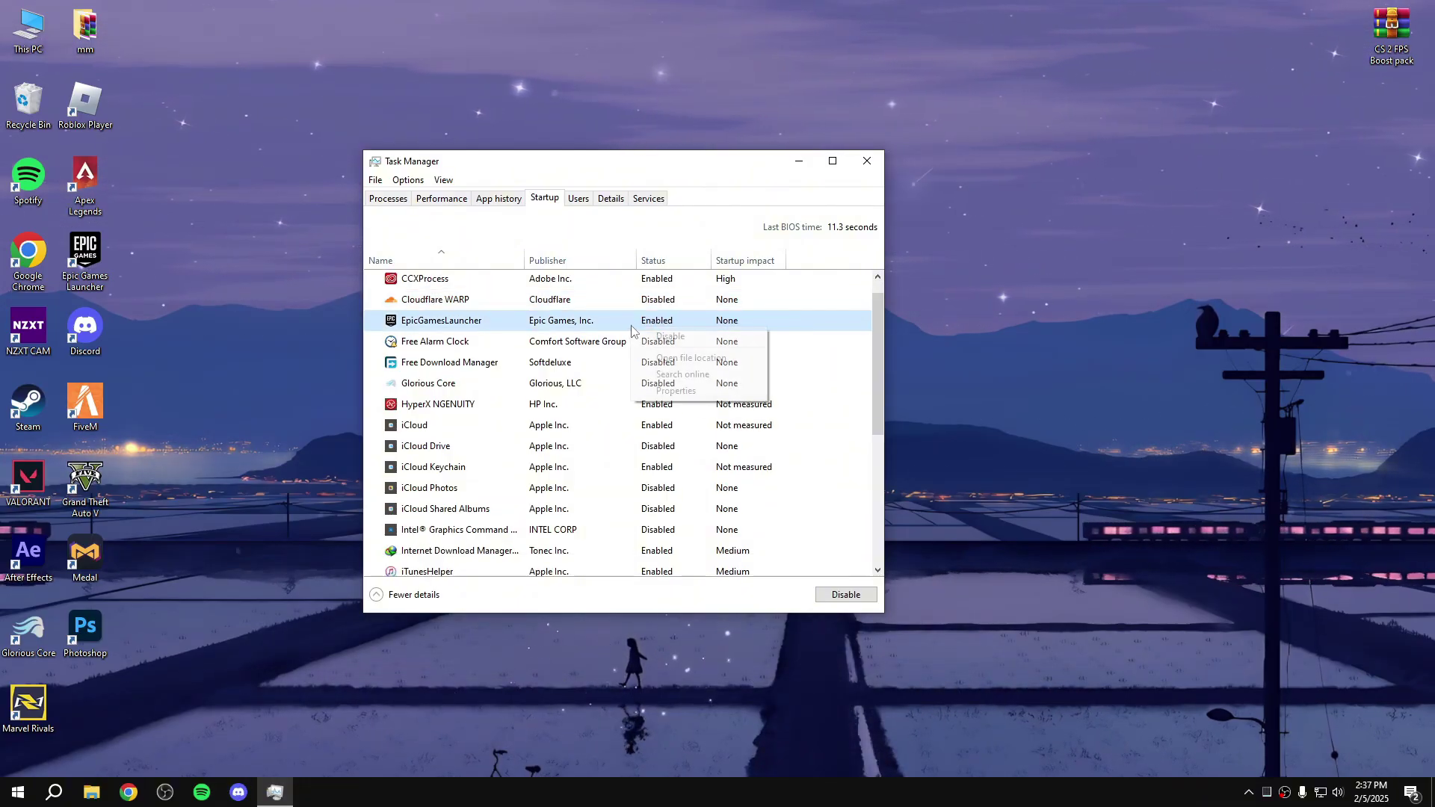
left_click(671, 338)
Enable Free Alarm Clock at startup, and disable it again
right_click(655, 343)
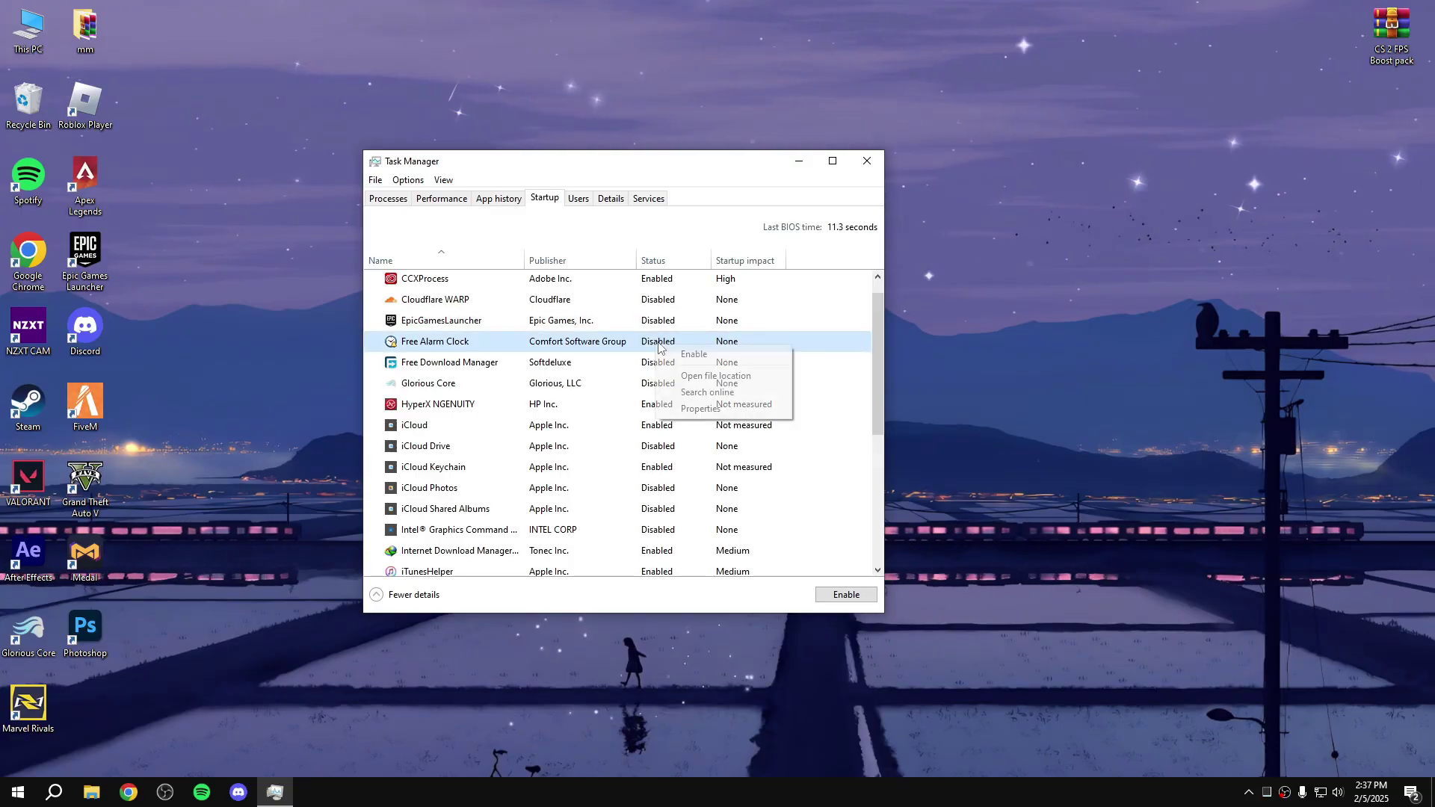
left_click(684, 354)
right_click(647, 340)
left_click(684, 353)
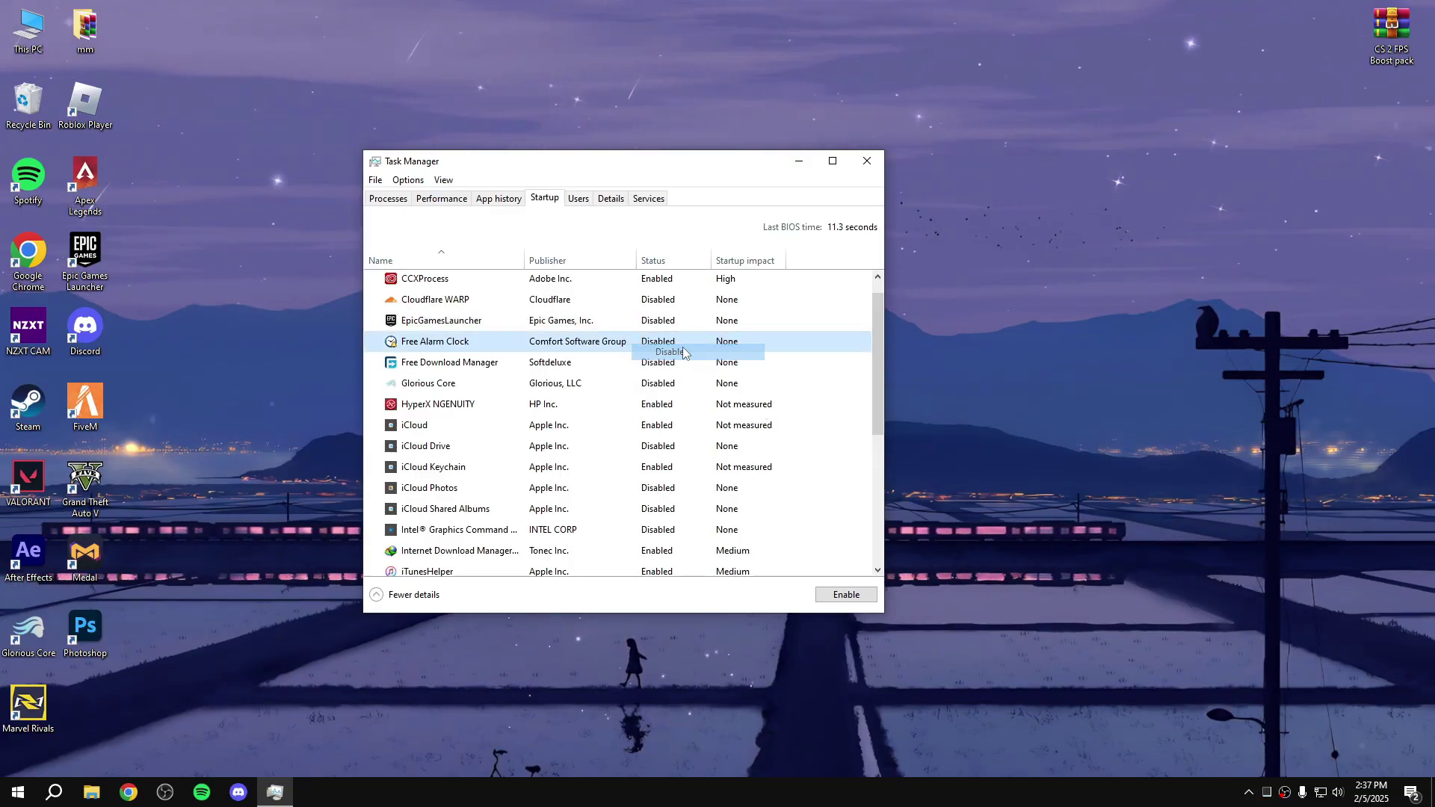
Enable iCloud Shared Albums at startup, and disable it again
scroll(684, 353, "down", 1)
left_click(658, 441)
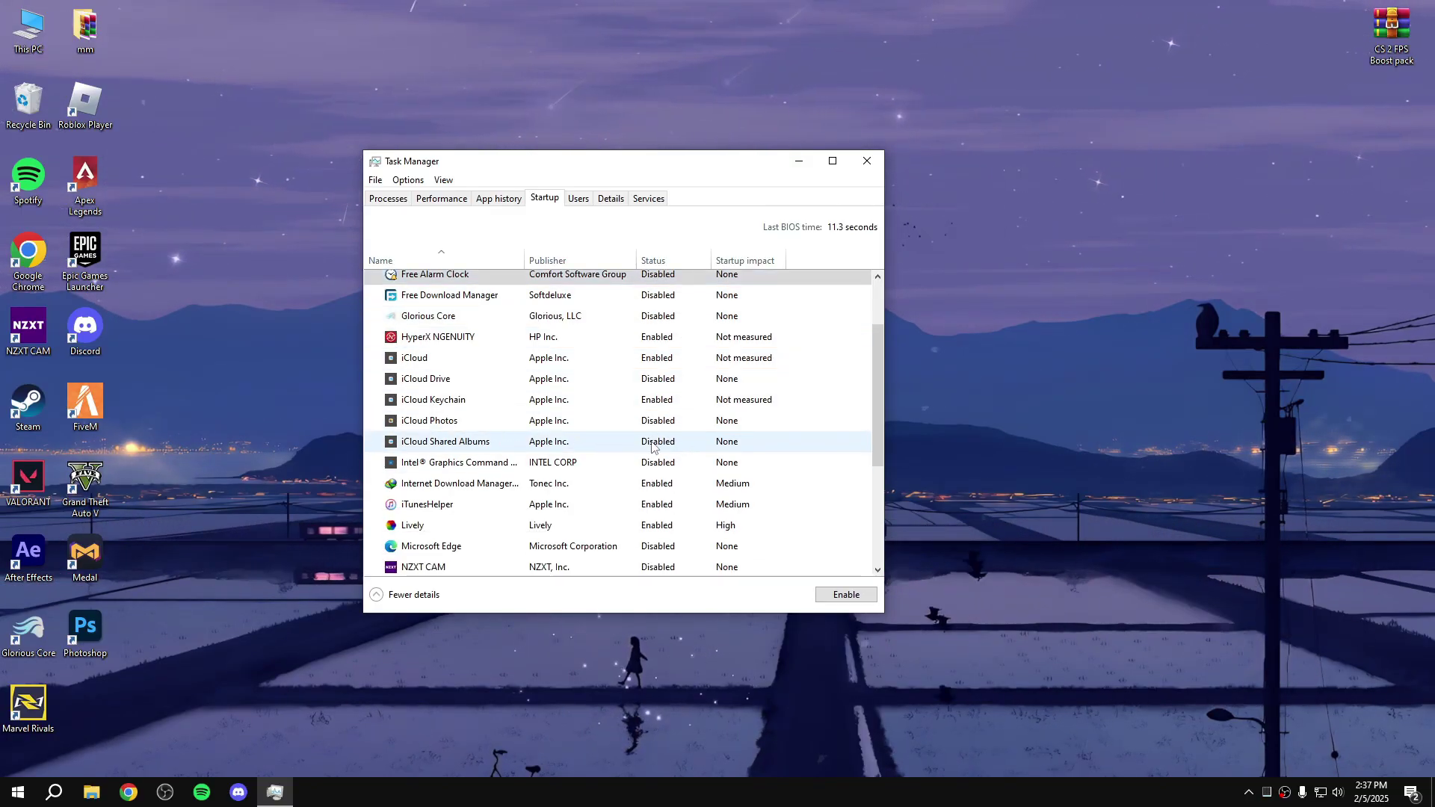
right_click(653, 443)
left_click(683, 454)
right_click(656, 444)
left_click(684, 452)
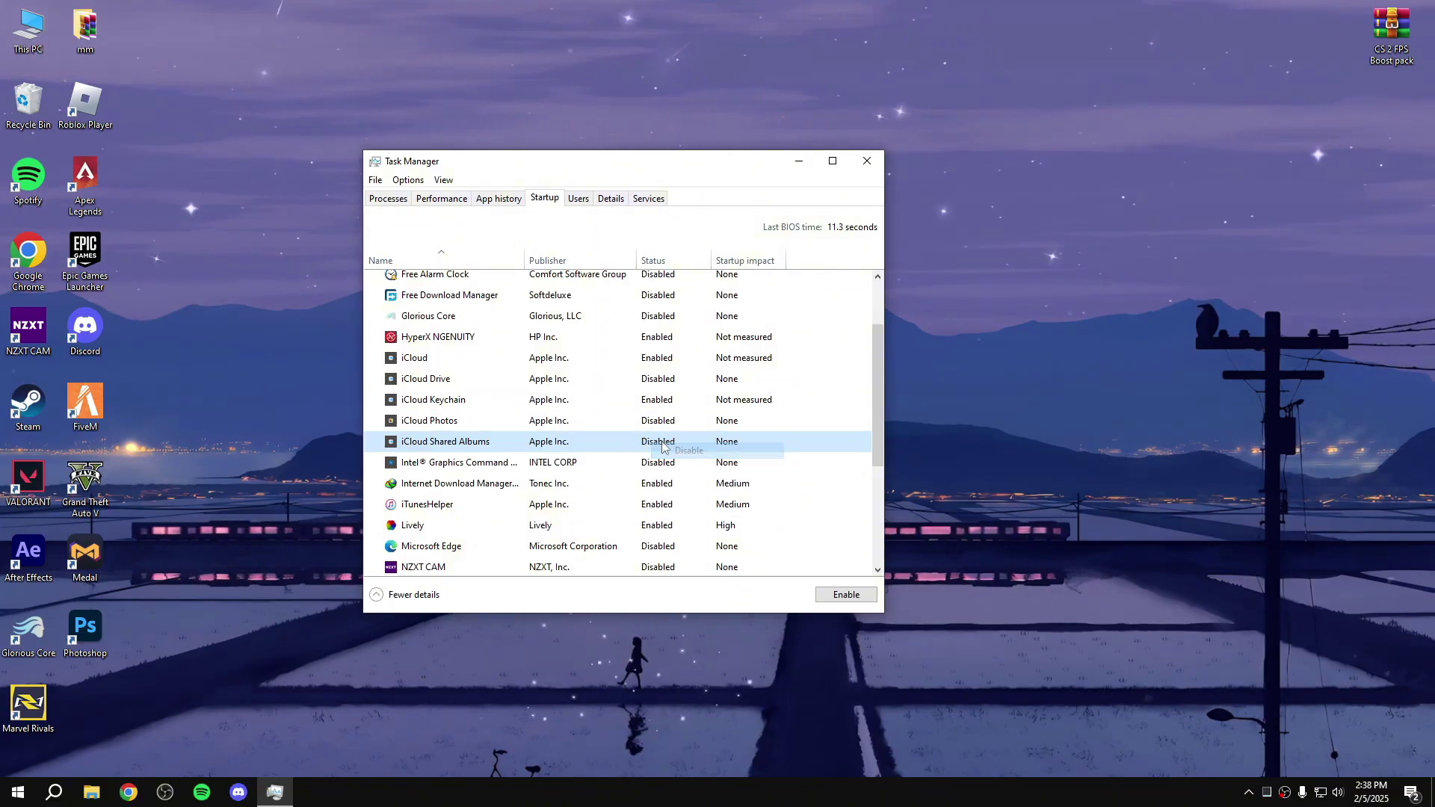
Enable Microsoft Edge at startup, and disable it again
right_click(682, 545)
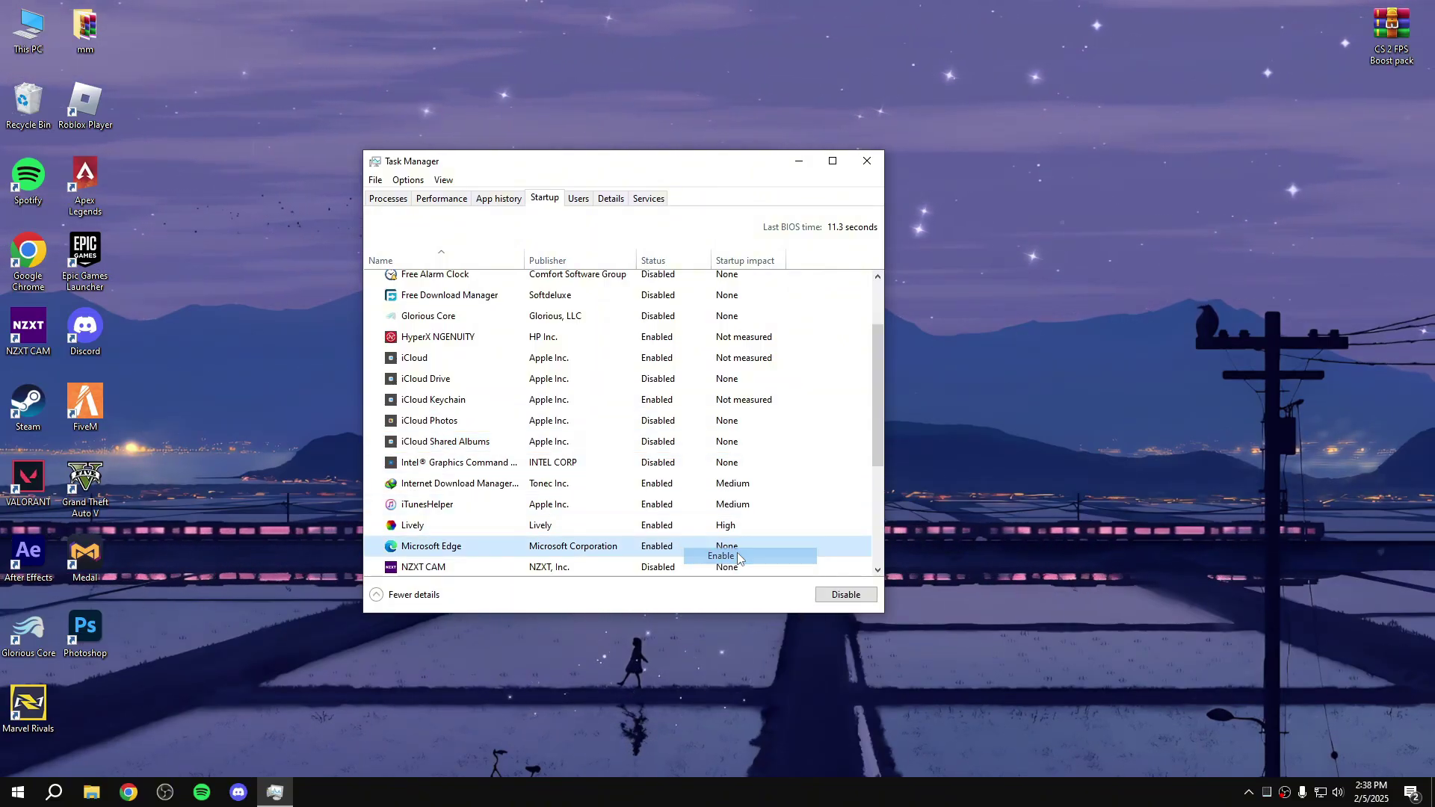
left_click(694, 557)
right_click(664, 552)
left_click(687, 557)
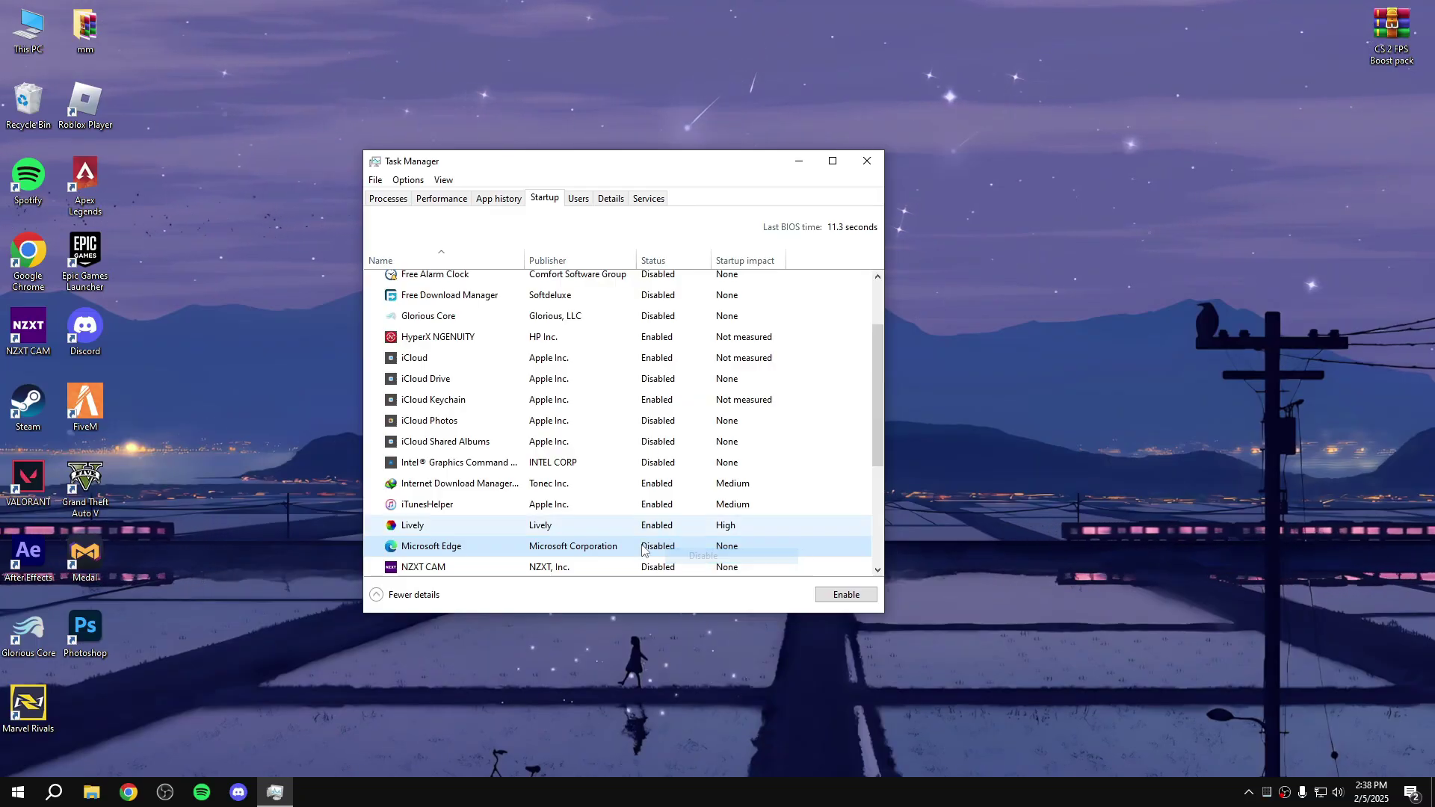
Enable Spotify at startup, disable it again, and close Task Manager
scroll(580, 484, "down", 1)
scroll(580, 484, "down", 2)
right_click(651, 514)
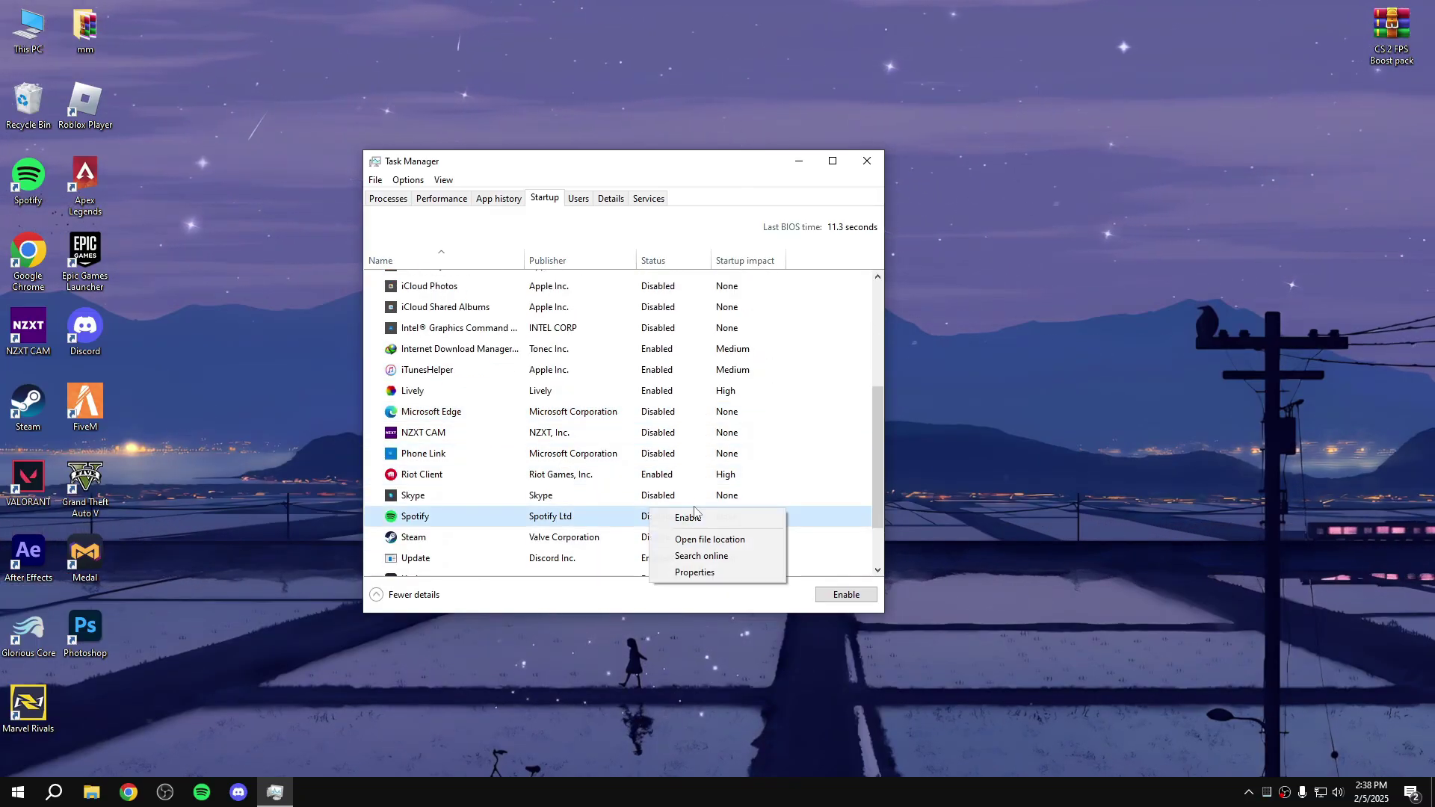
left_click(707, 525)
right_click(676, 514)
left_click(708, 518)
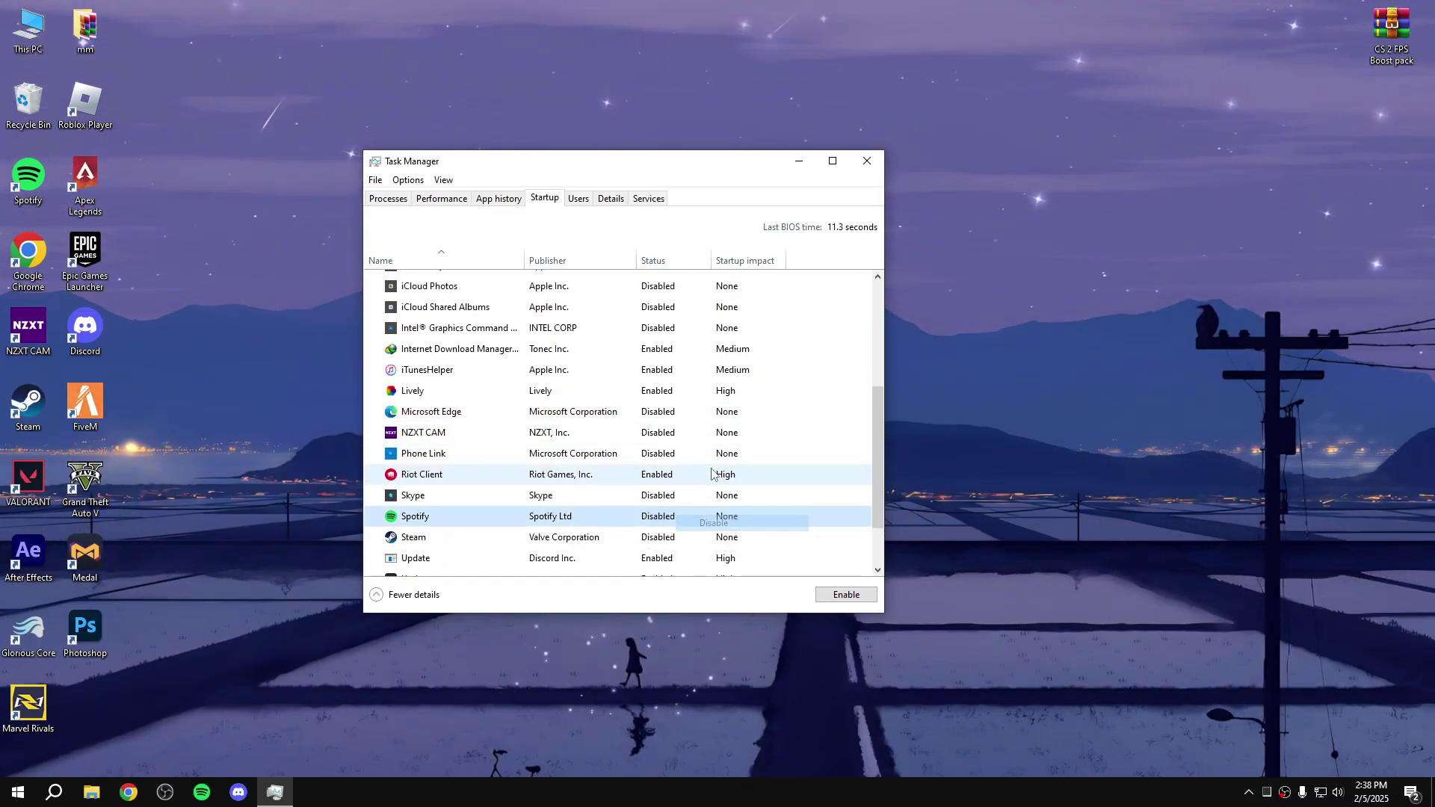
left_click(867, 161)
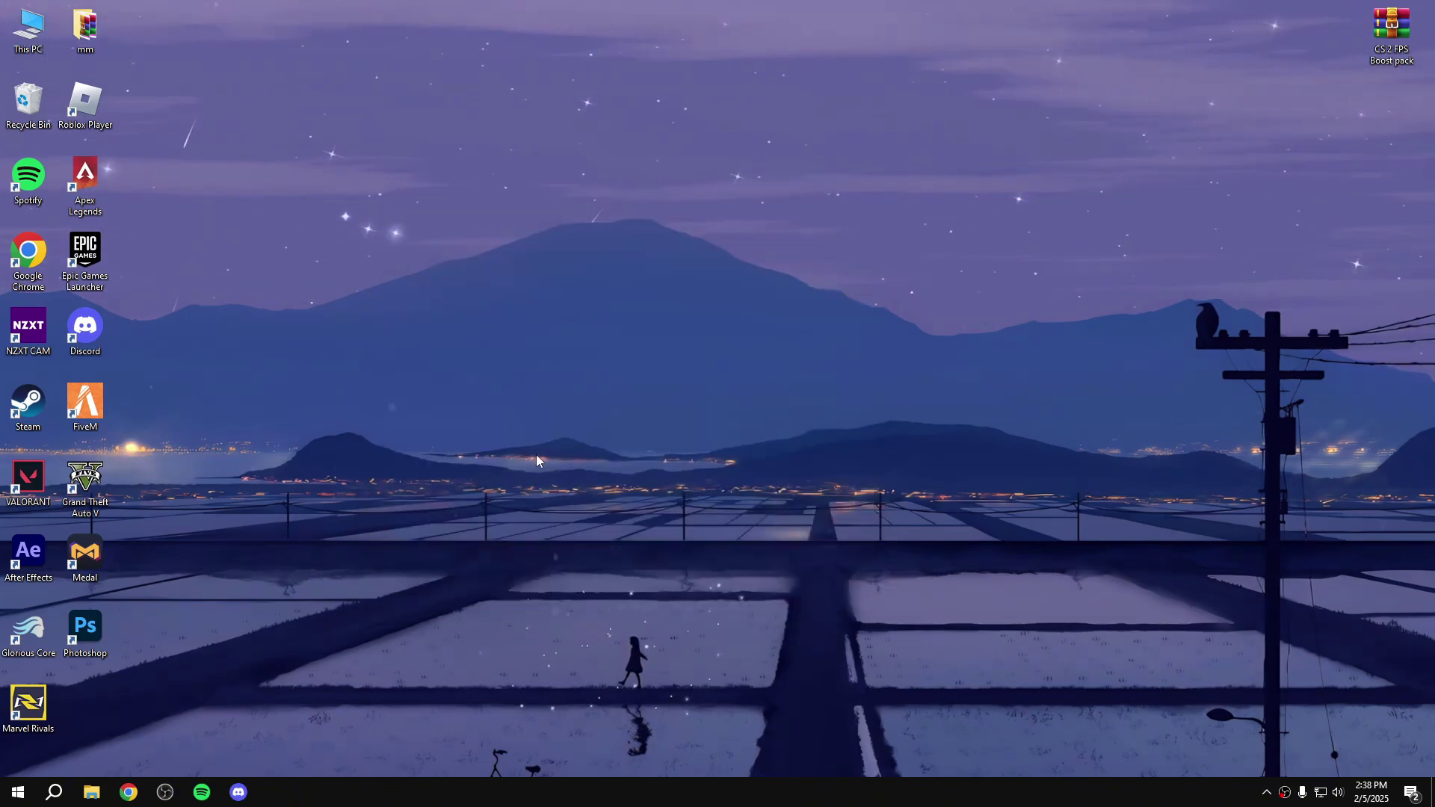
Find and open Control Panel through the Windows search
left_click(65, 798)
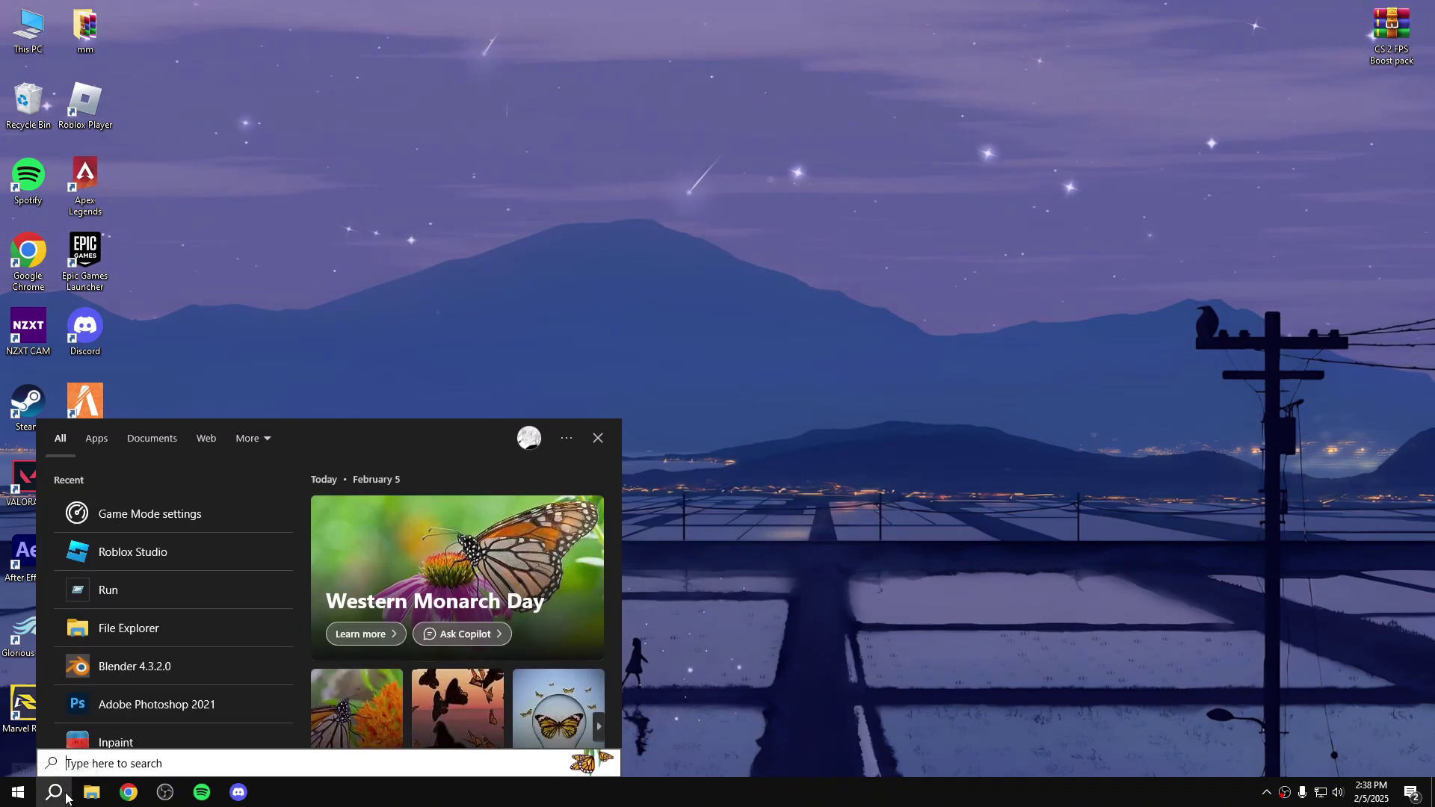
type("c")
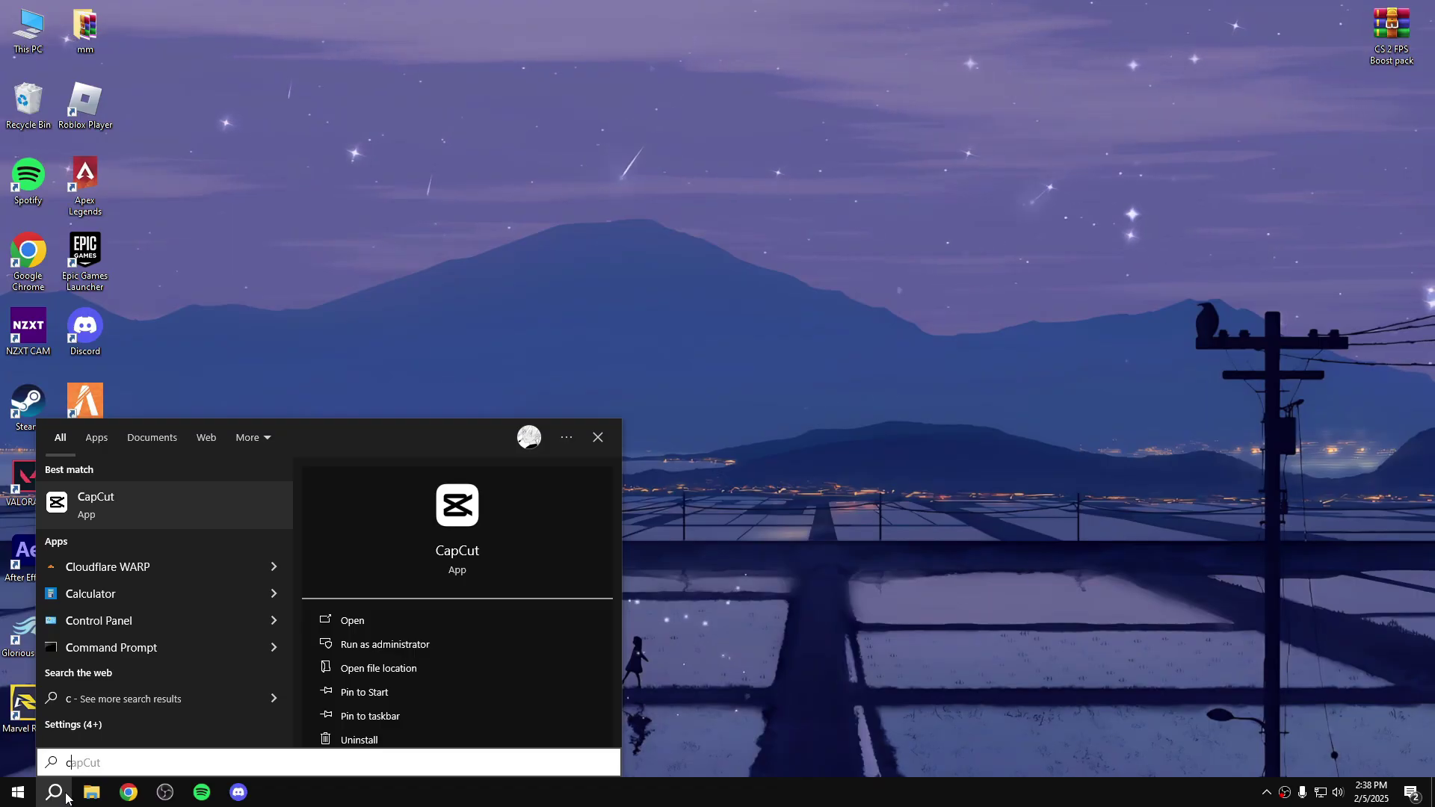
type("ontro")
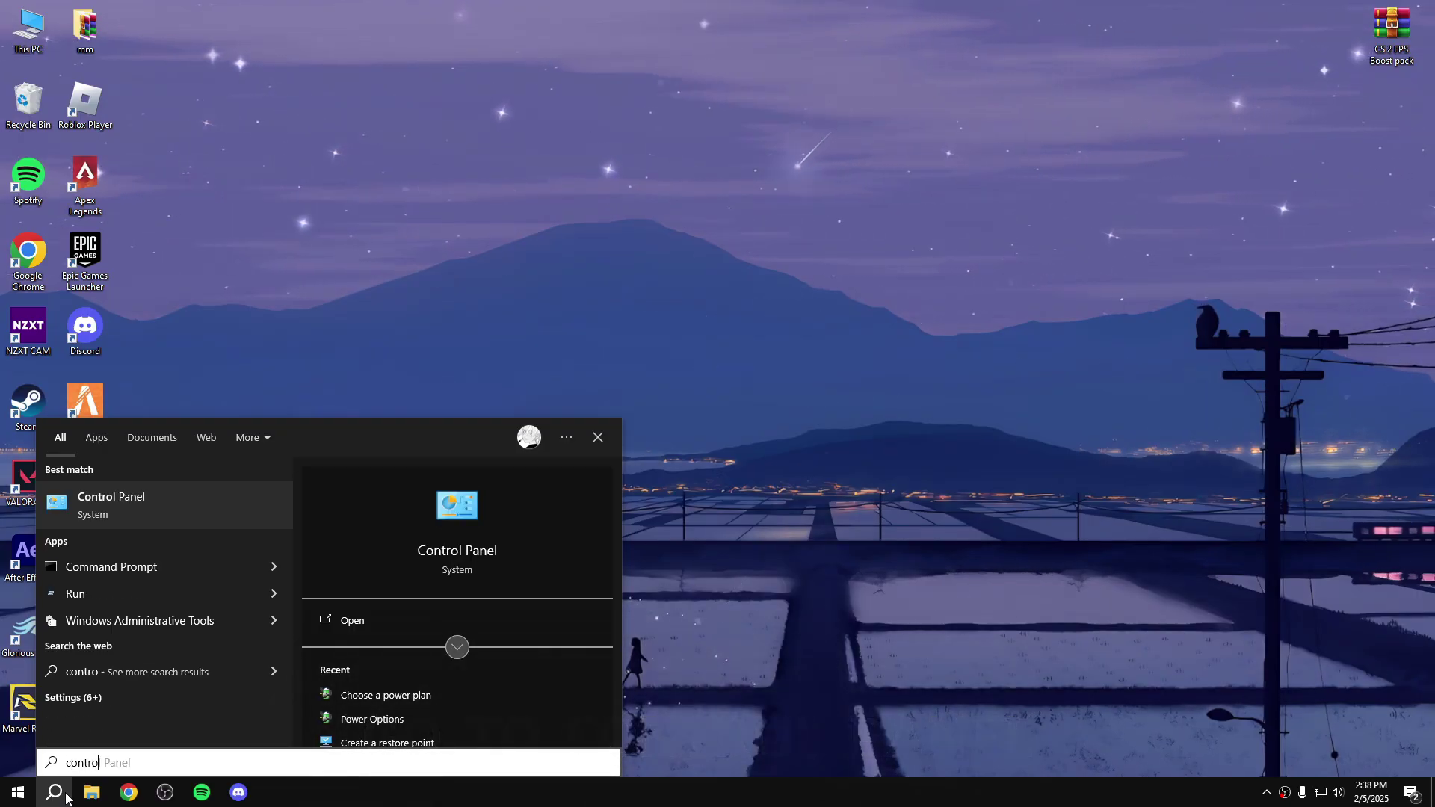
type("l")
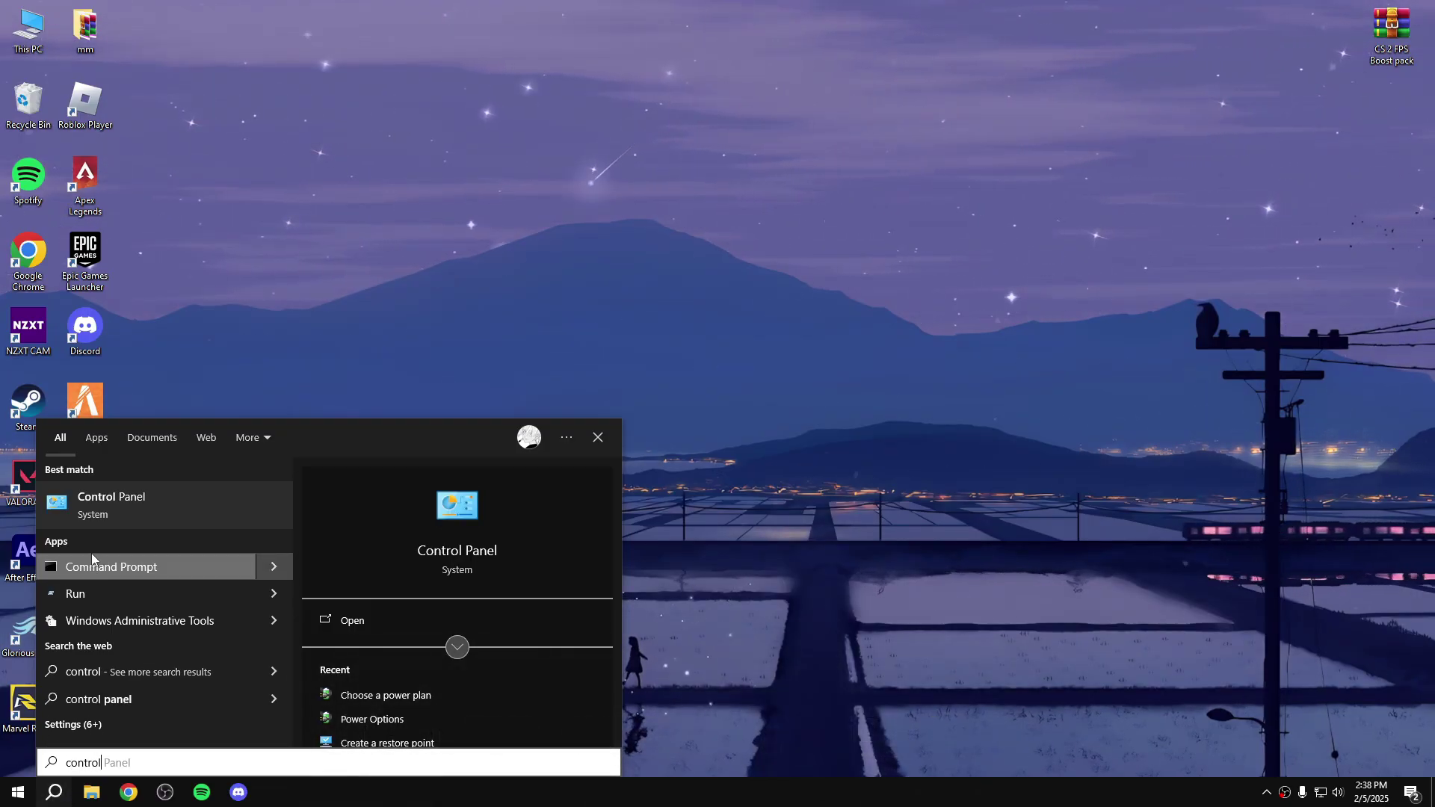
left_click(149, 495)
mouse_move(520, 243)
left_mouse_down()
mouse_move(579, 258)
mouse_move(508, 226)
left_mouse_up()
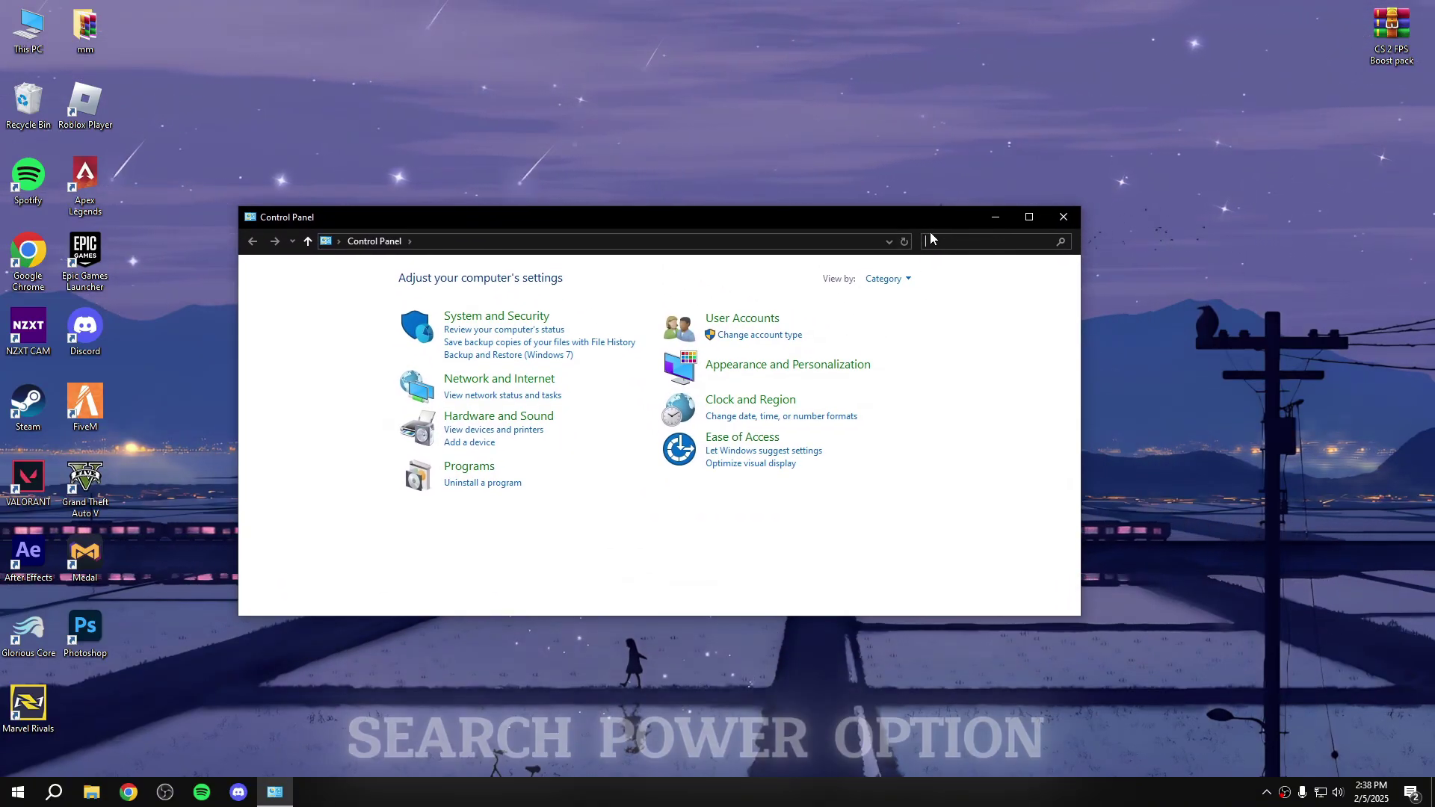
Search Control Panel for "powe", open Power Options to check the selected power plan, and close the window
type("powe")
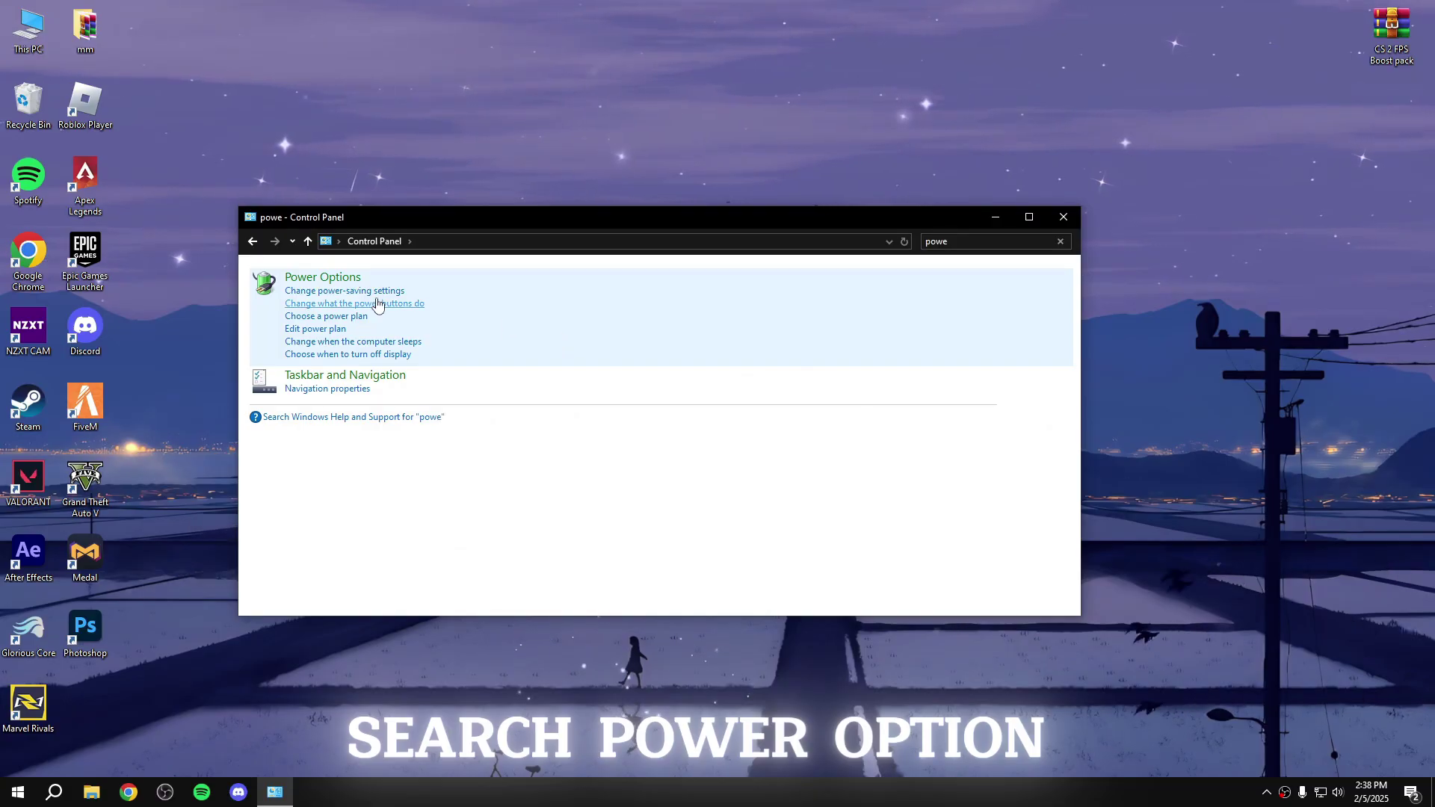
left_click(306, 278)
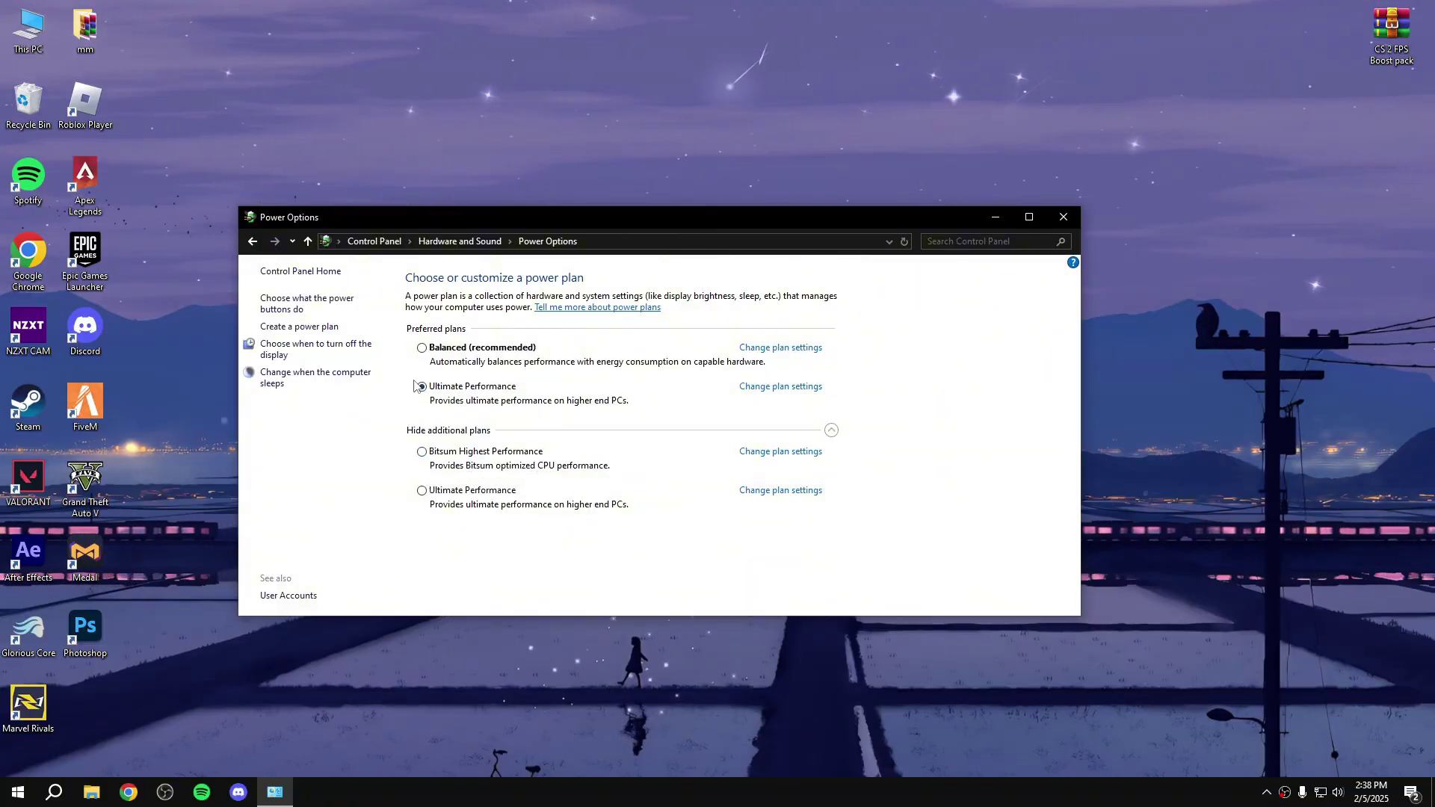
left_click(1063, 217)
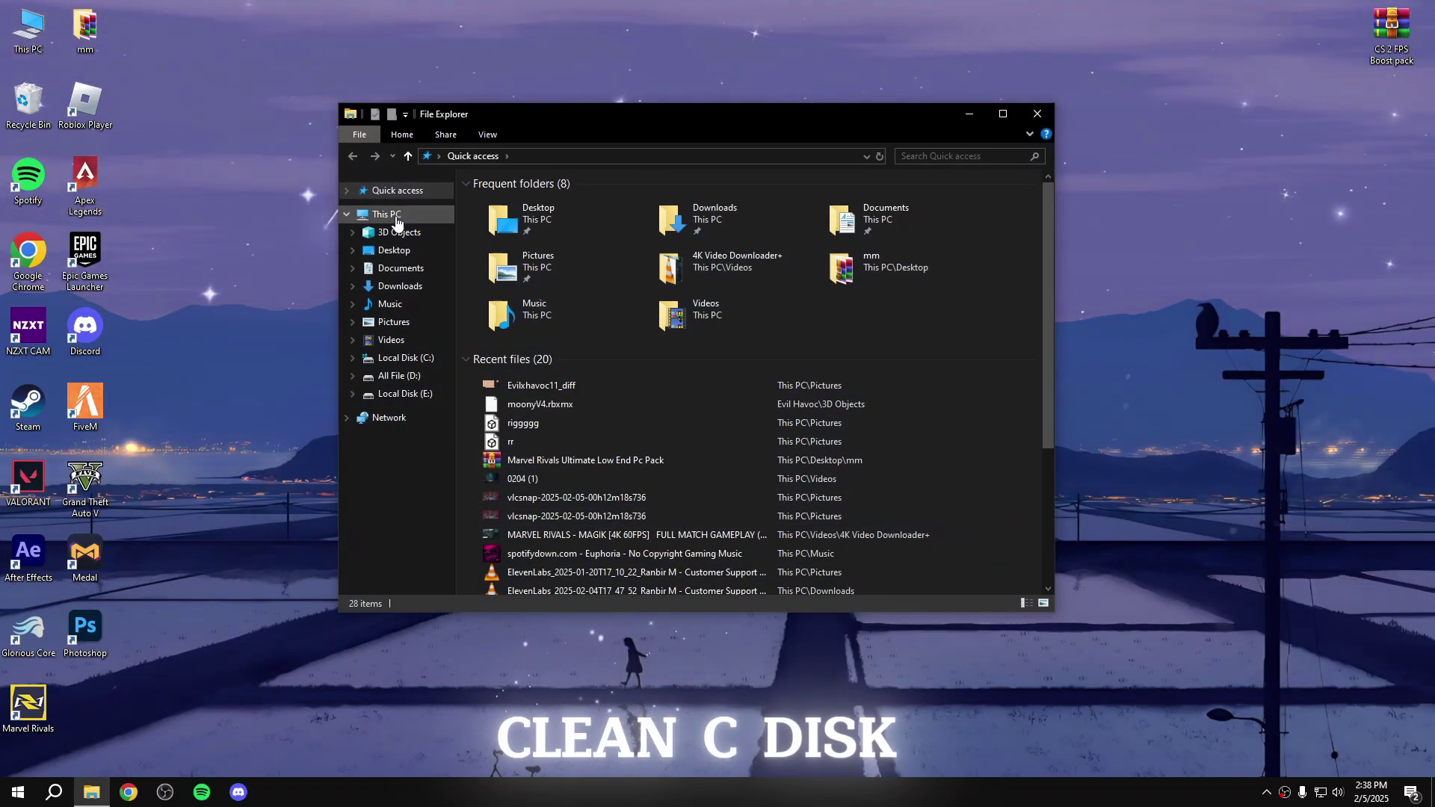
Run Disk Cleanup on Local Disk (C:) from its properties and confirm deleting the preselected files
left_click(392, 218)
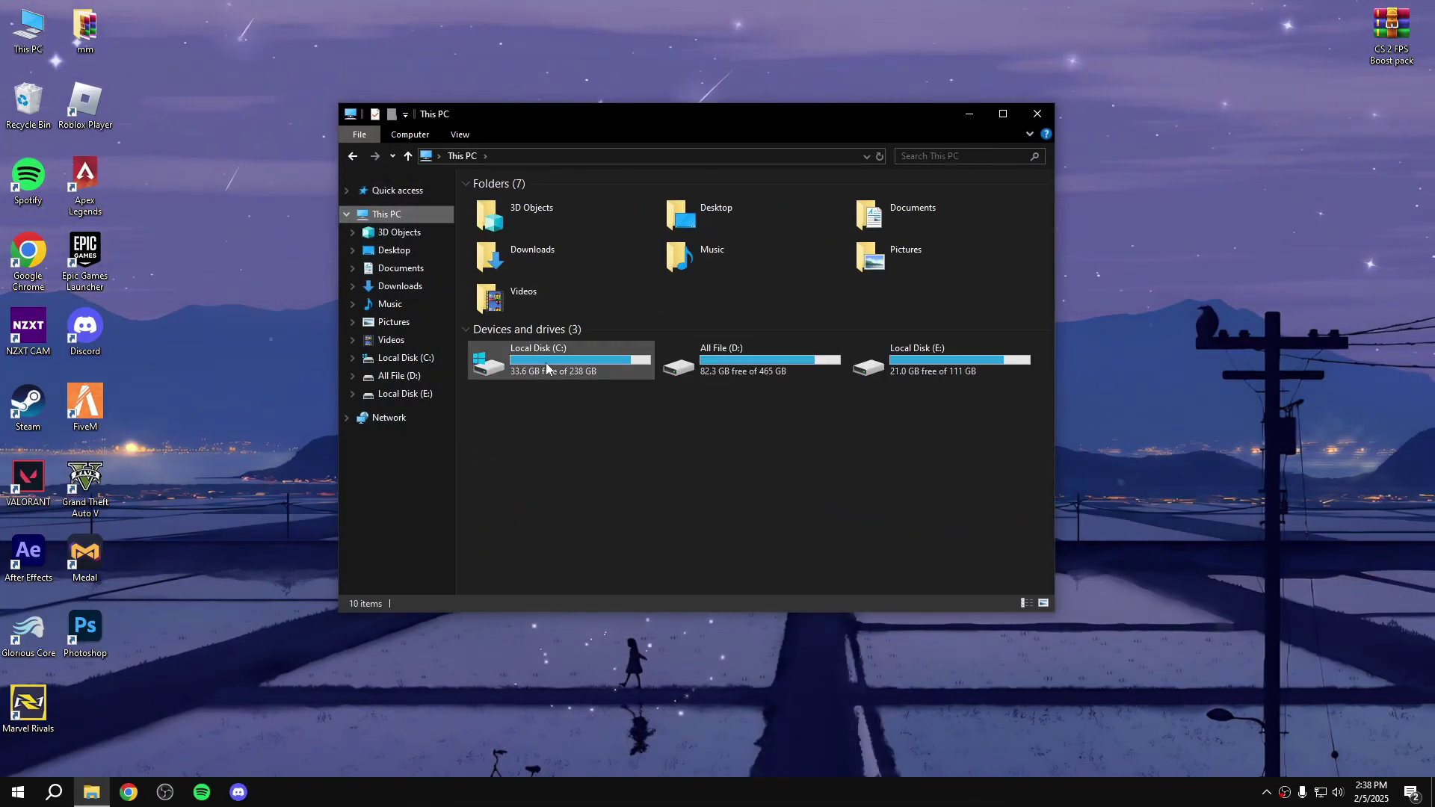
right_click(527, 371)
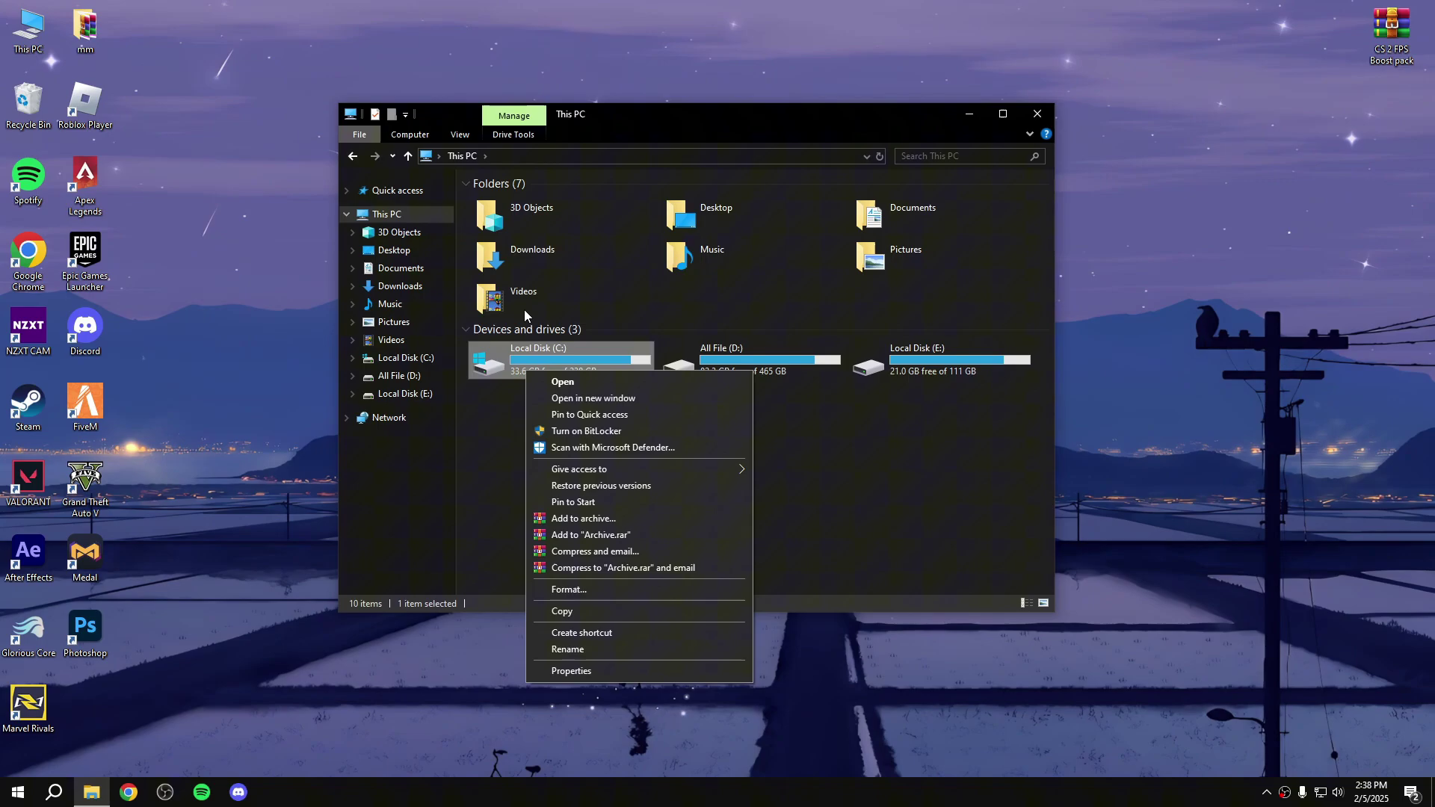
left_click(570, 671)
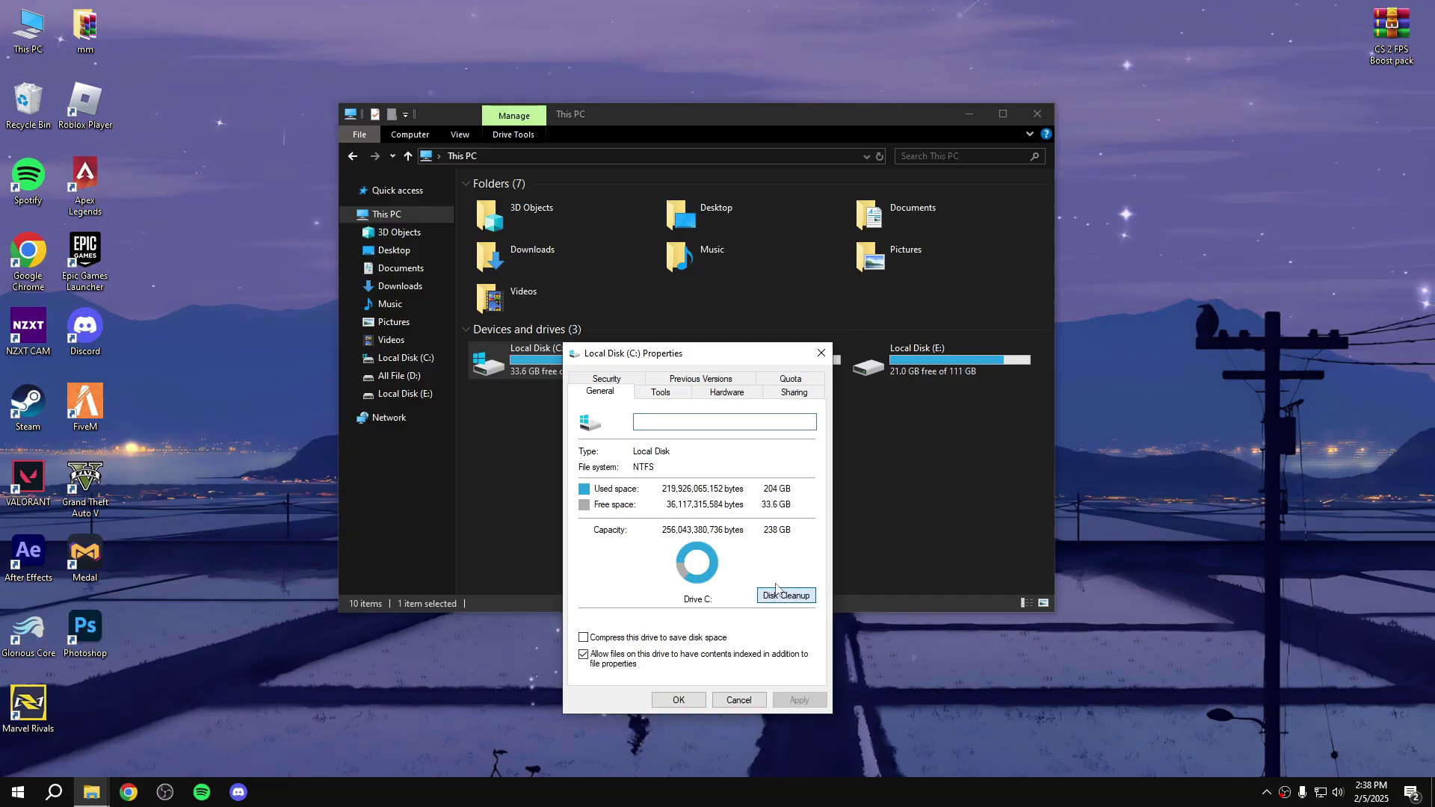
left_click(776, 590)
left_click(241, 424)
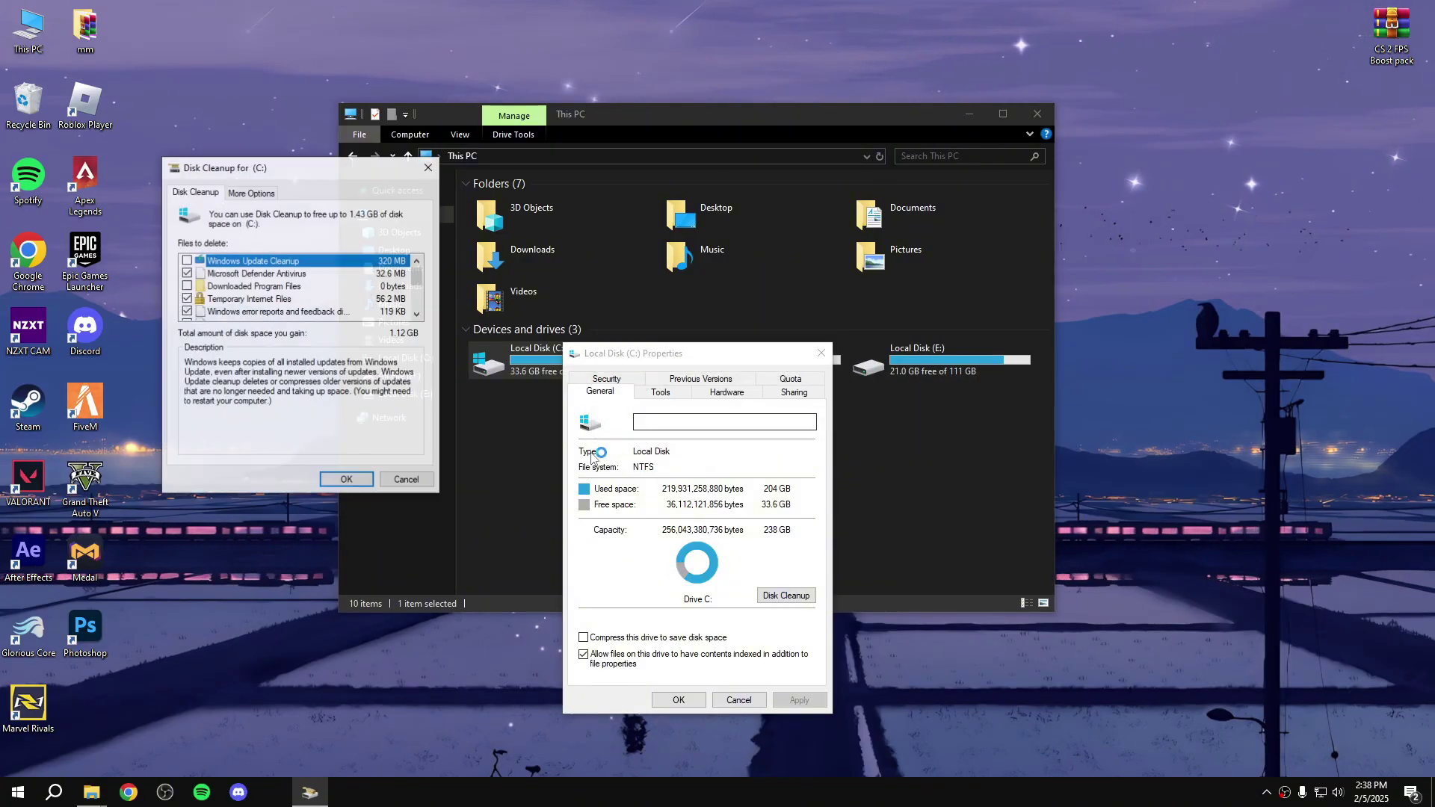
left_click(347, 479)
left_click(741, 405)
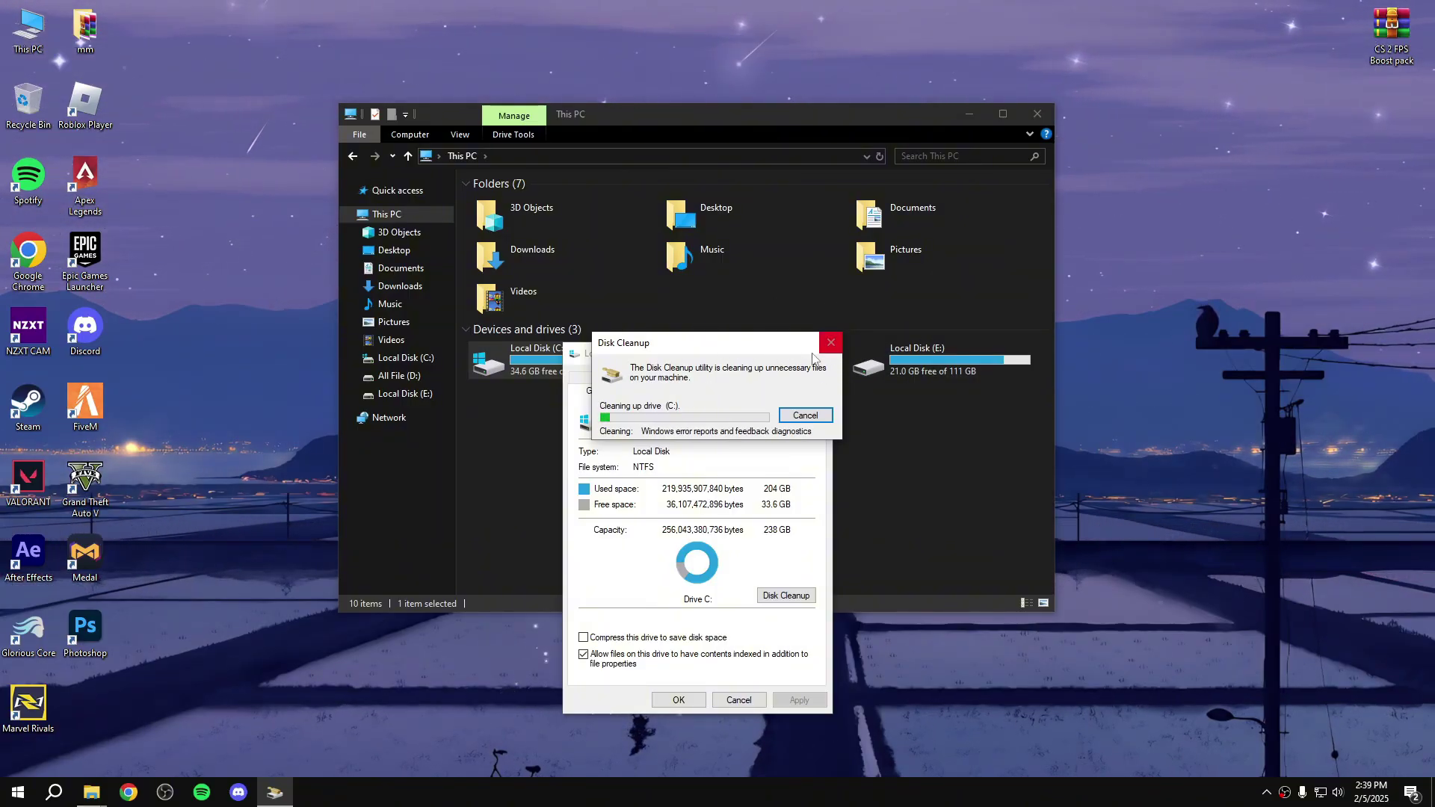
Close the Disk Cleanup progress window, the Local Disk (C:) properties and File Explorer
left_click(828, 343)
left_click(825, 357)
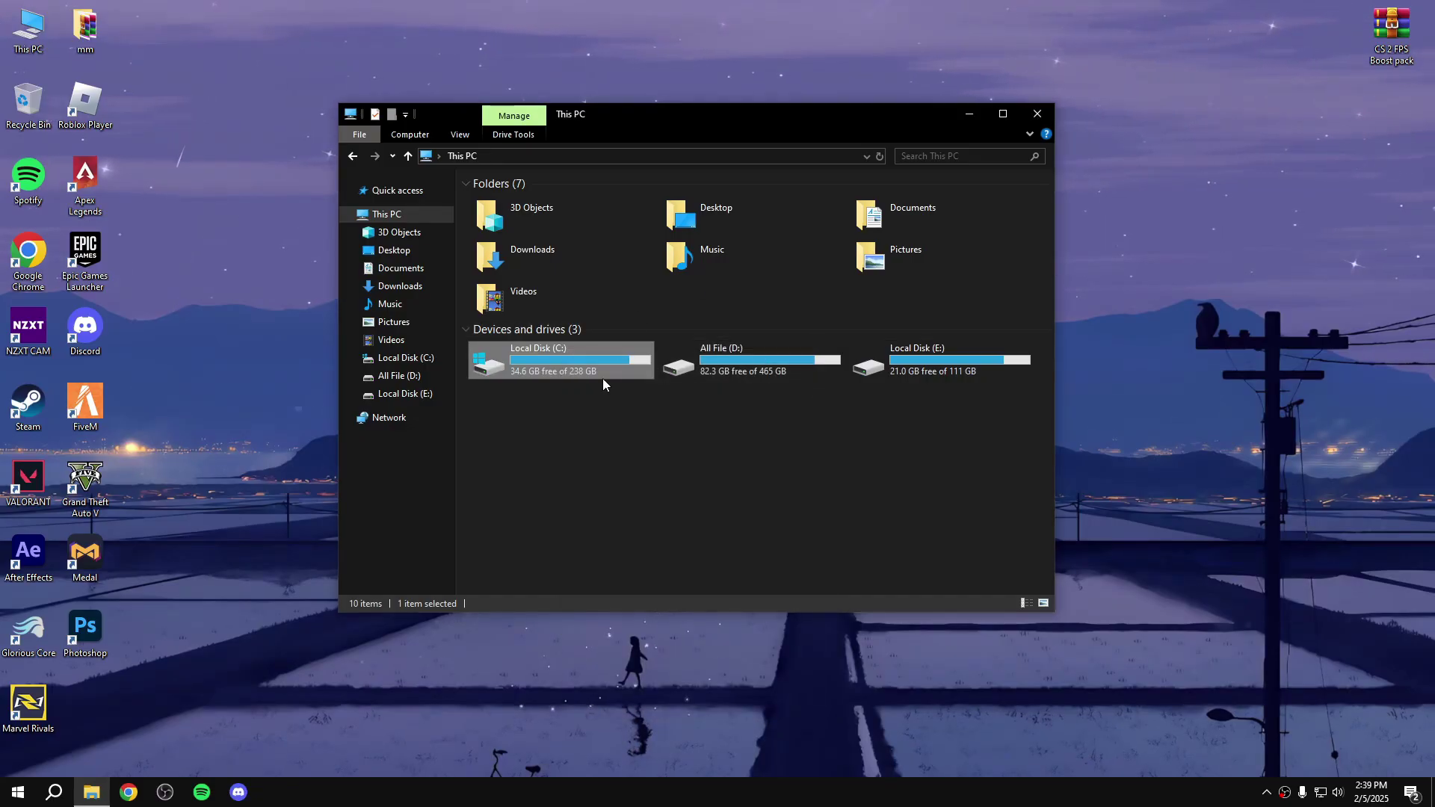
left_click(750, 507)
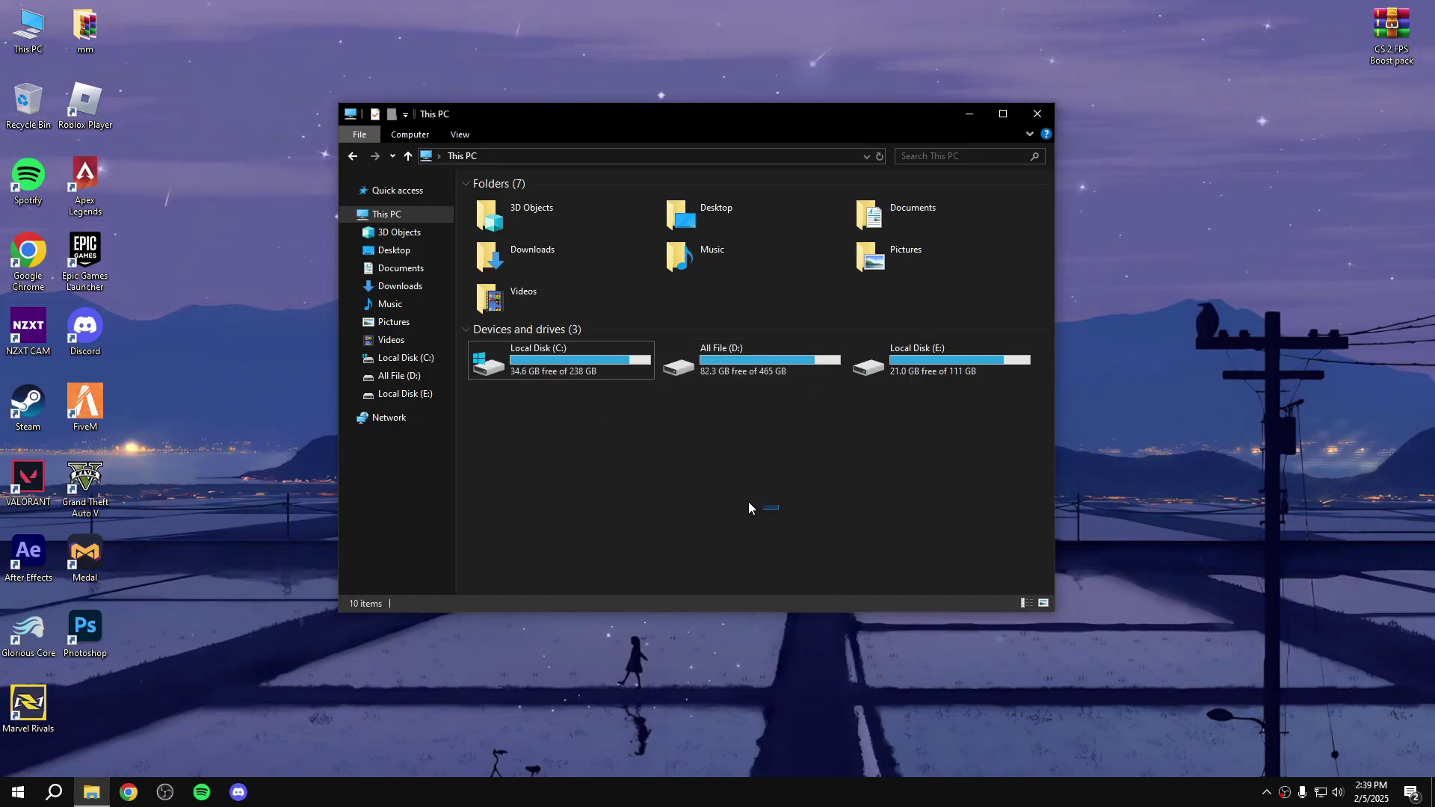
left_click(1039, 115)
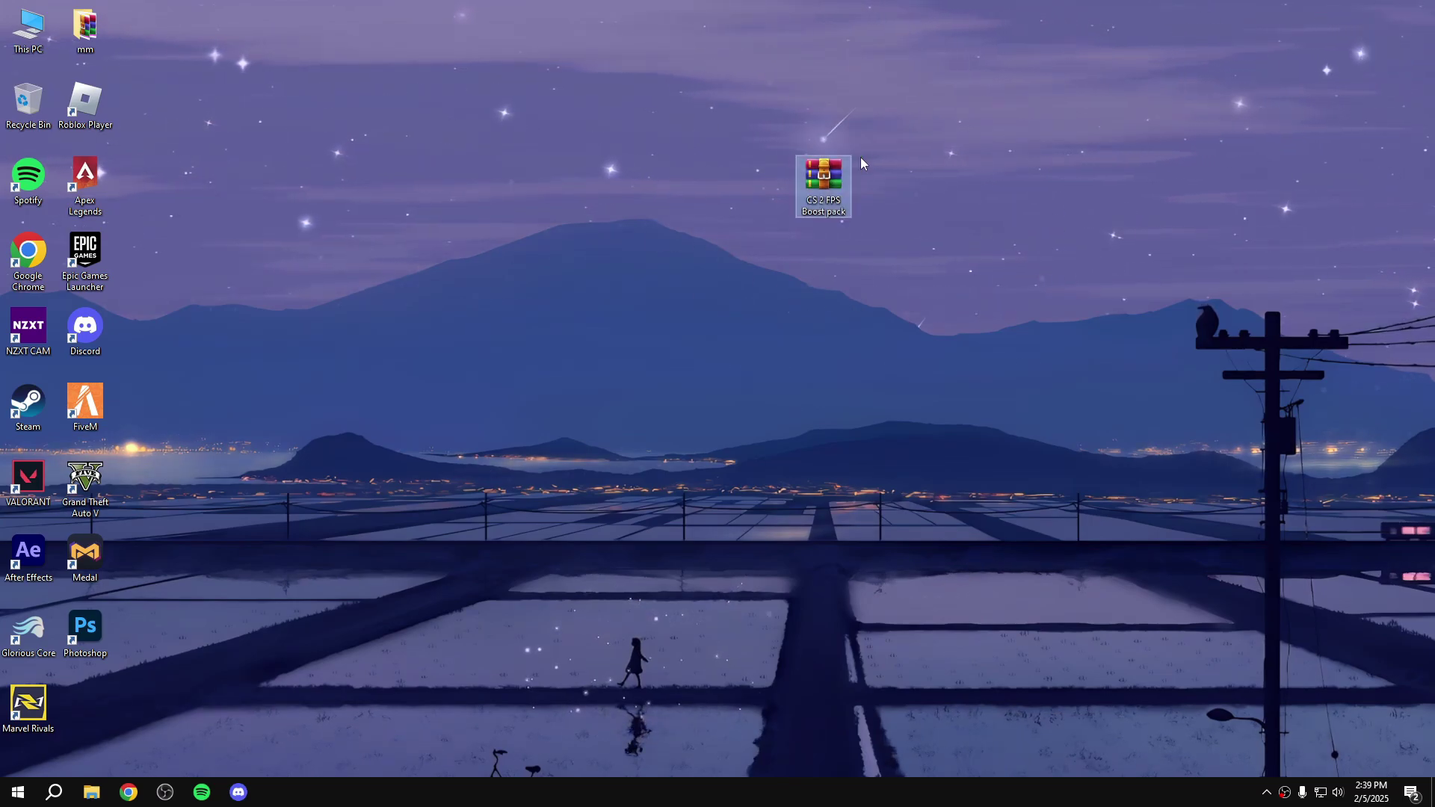
Extract the CS 2 FPS Boost pack archive onto the desktop, move the extracted folder toward the middle and open it
right_click(812, 171)
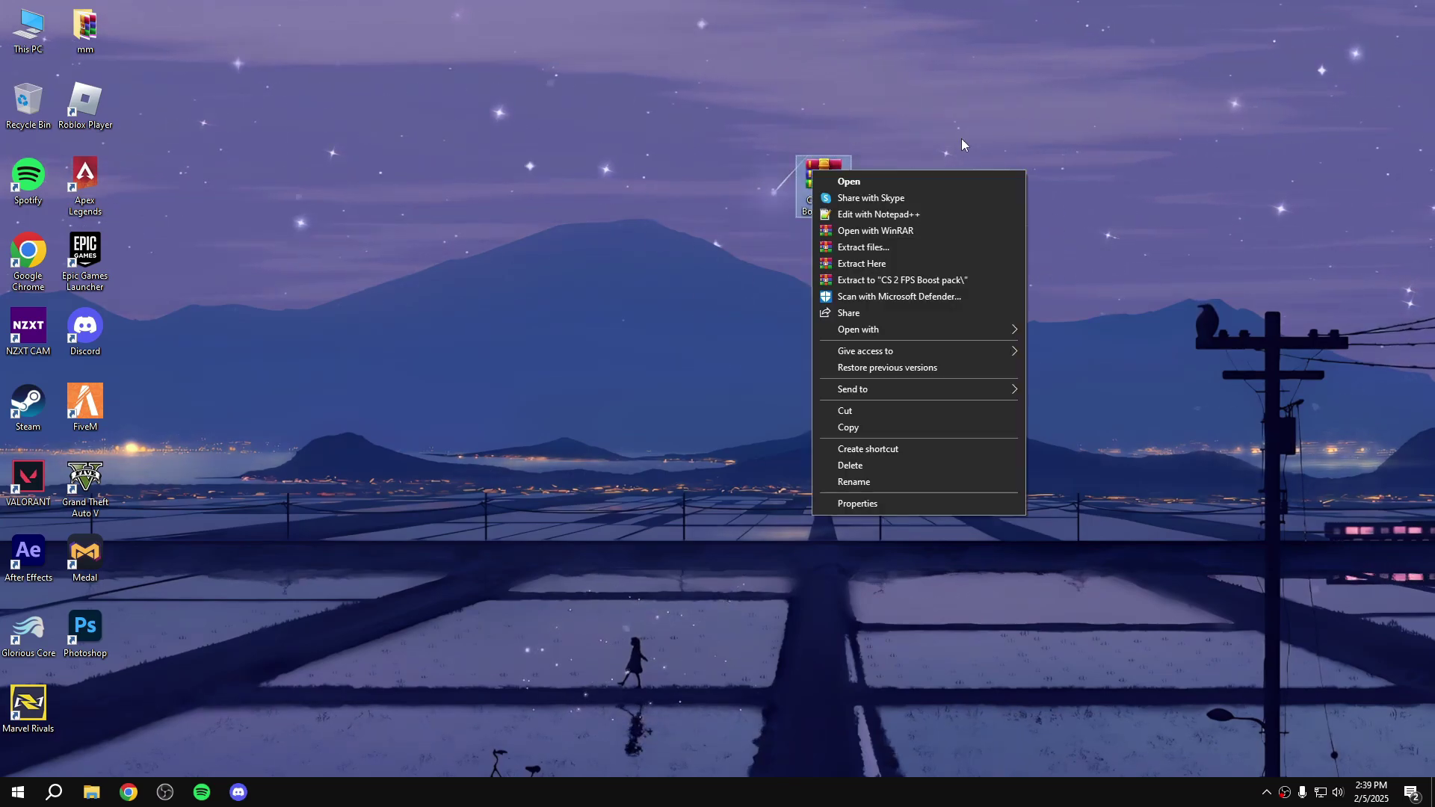
left_click(860, 263)
left_click_drag(84, 706, 513, 240)
double_click(526, 262)
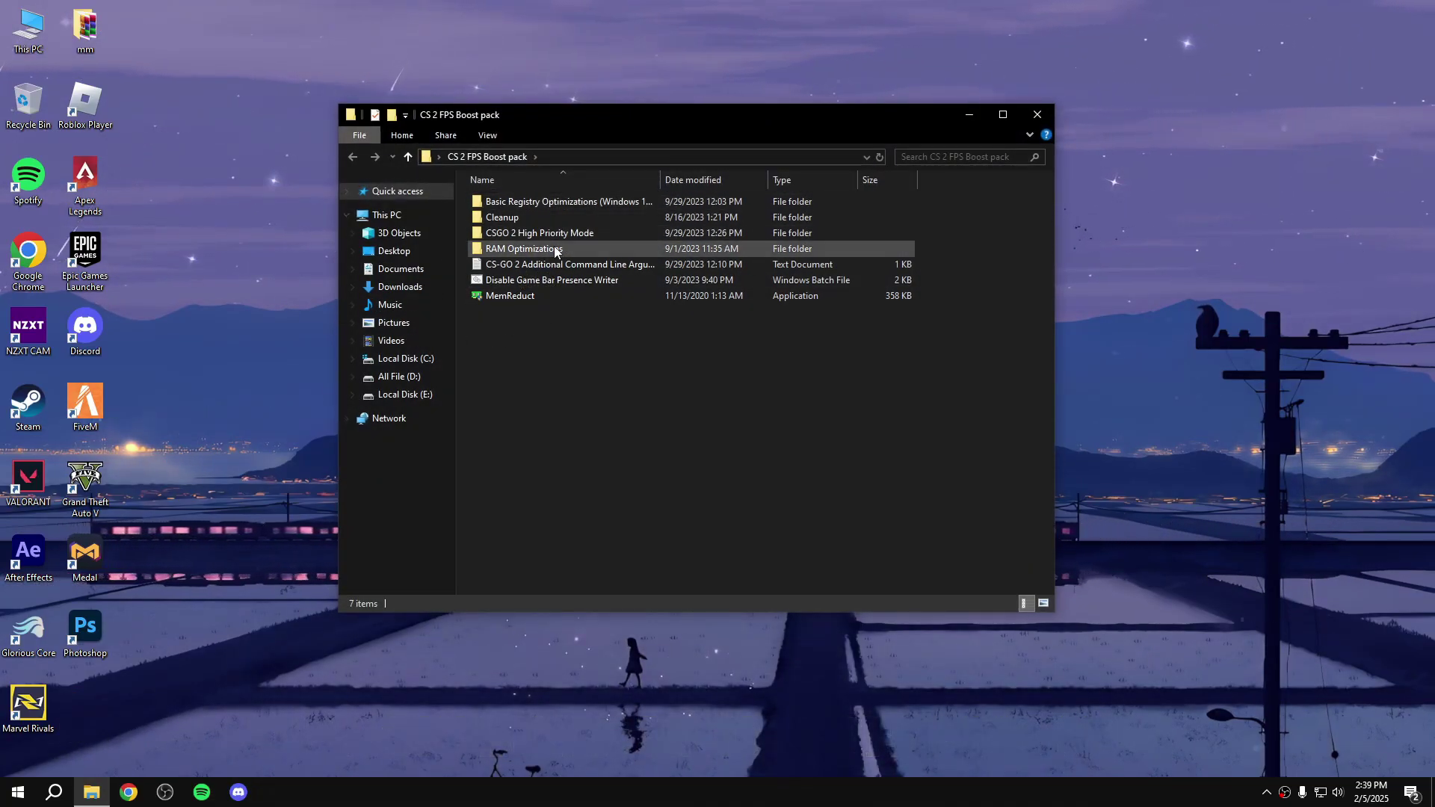
Add the Windows Ads Disable and Disable Xbox DVR entries from the Basic Registry Optimizations folder to the registry
double_click(508, 202)
double_click(522, 312)
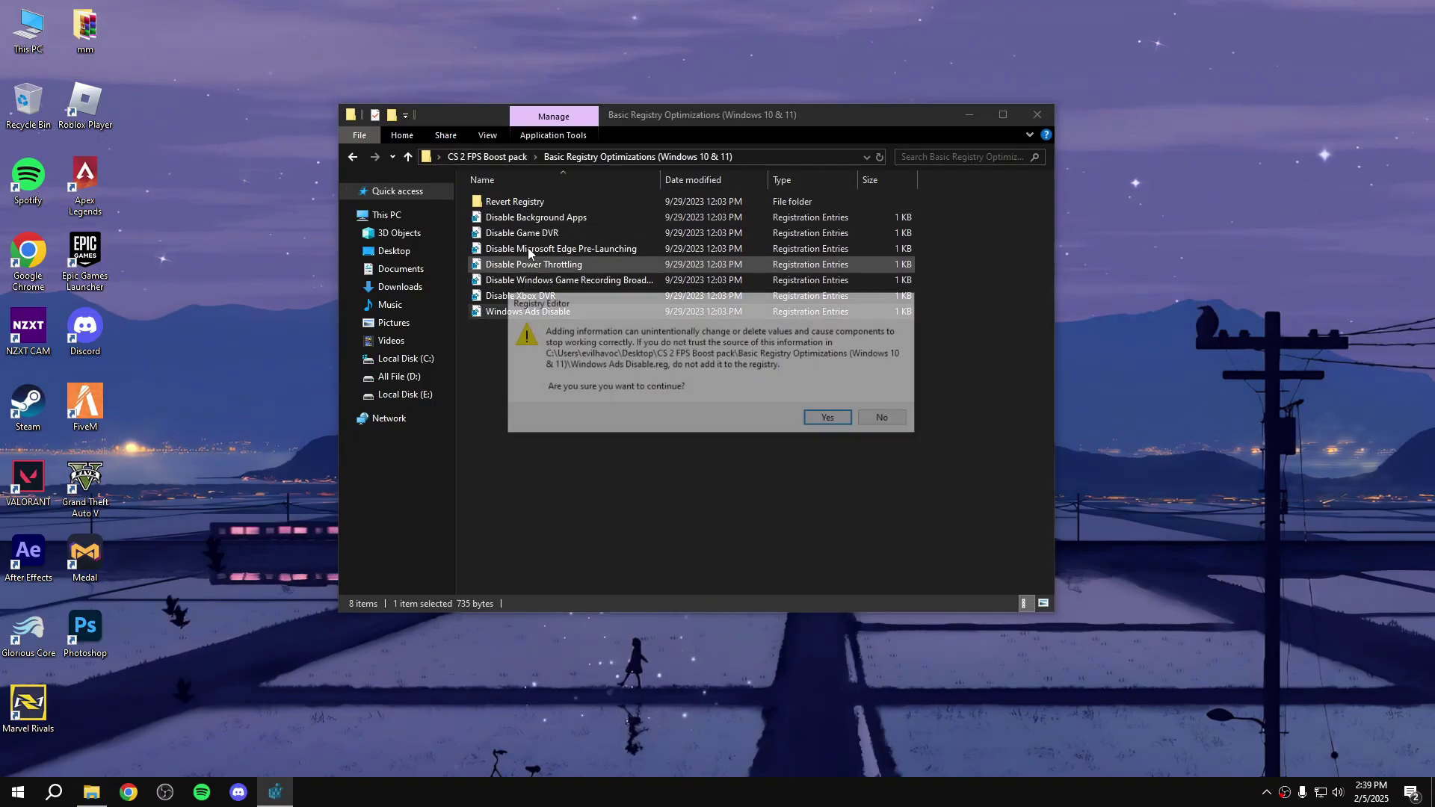
left_click(832, 419)
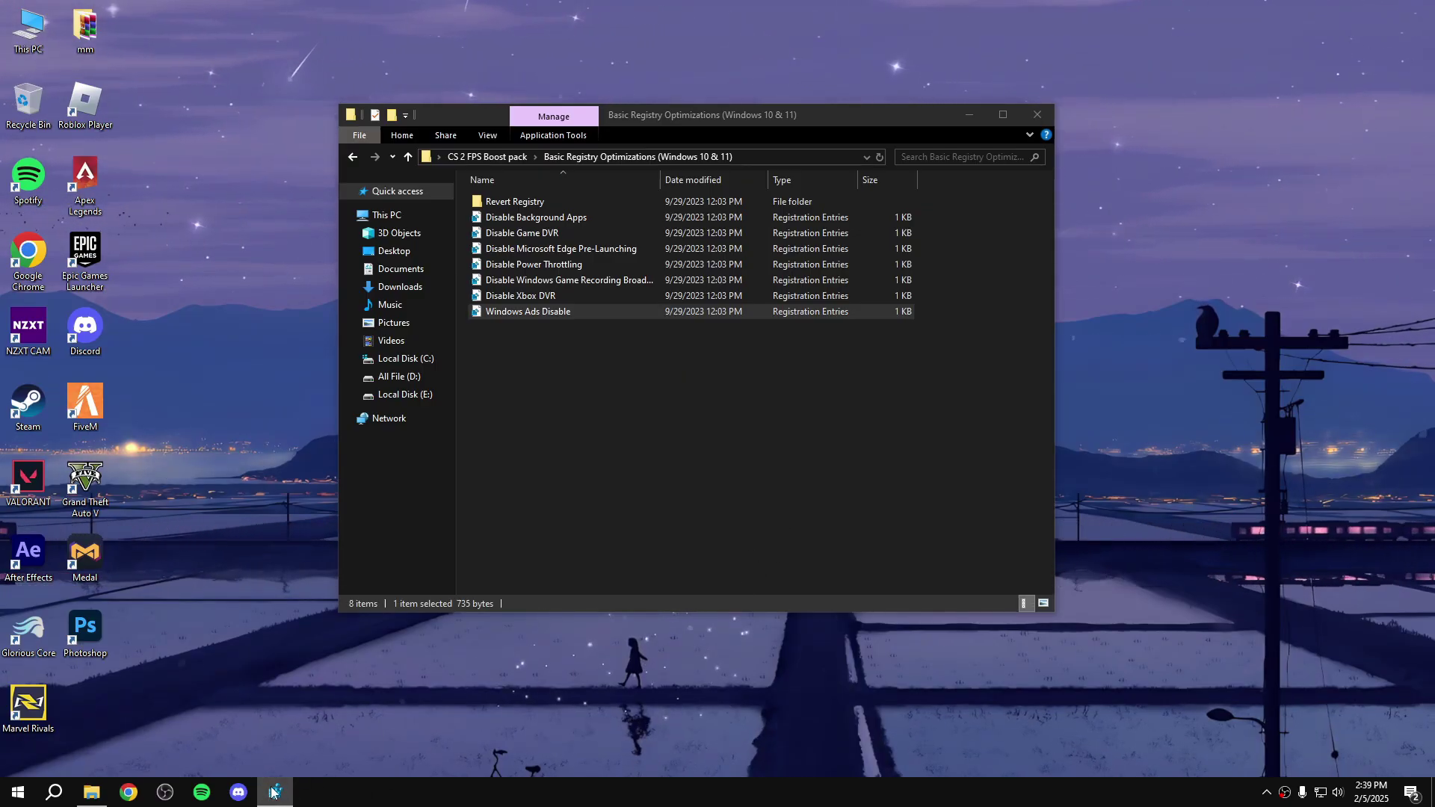
double_click(523, 296)
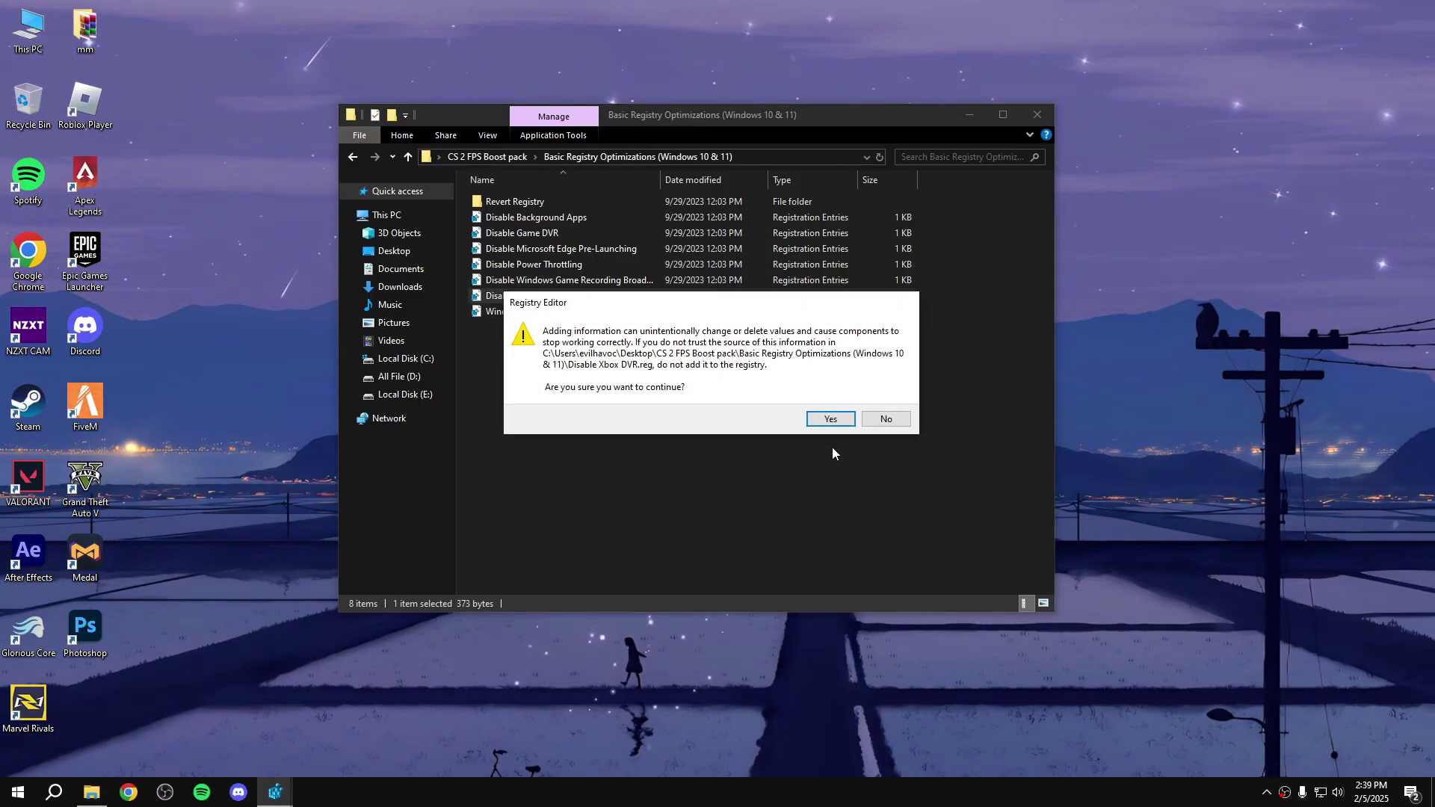
left_click(829, 419)
left_click(889, 402)
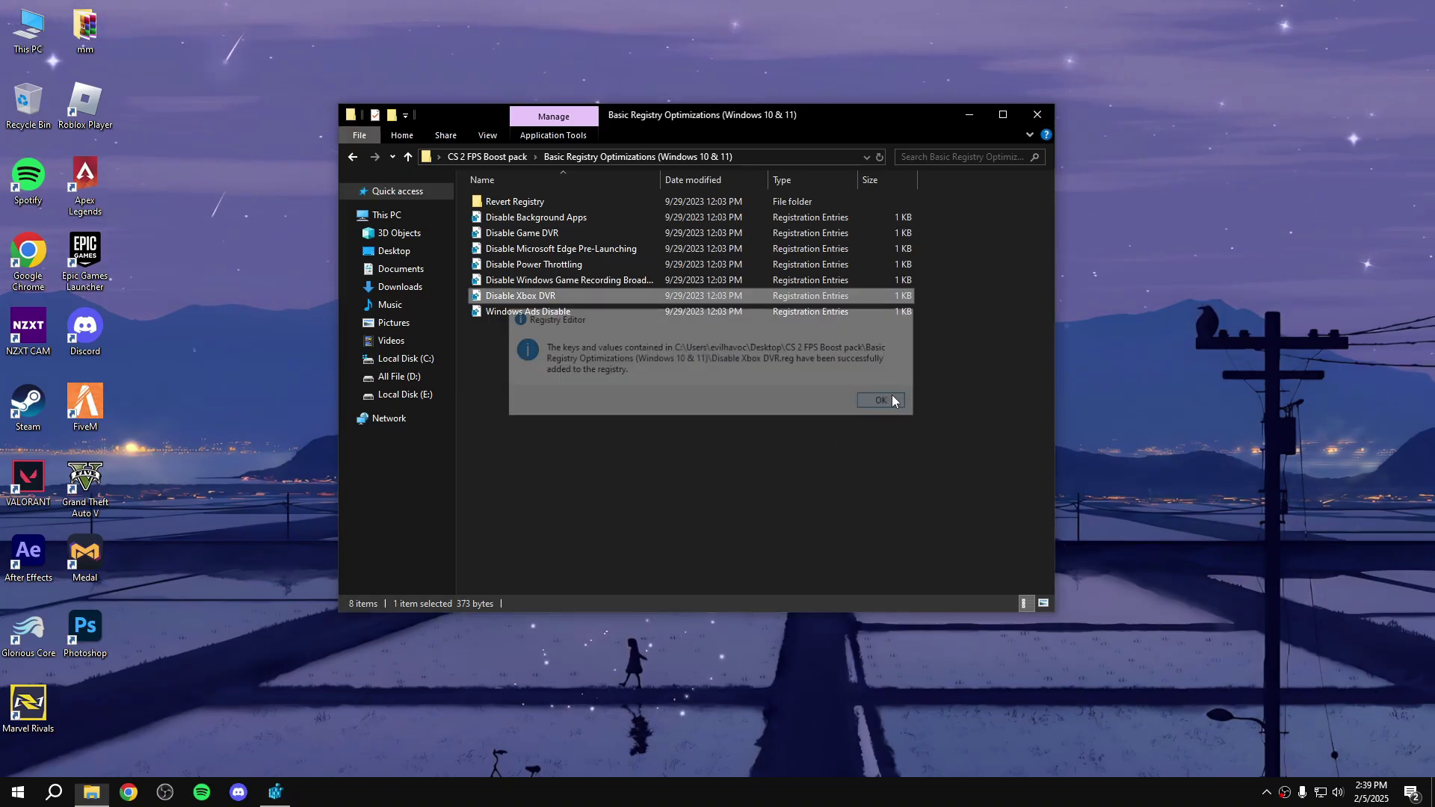
Add the Disable Windows Game Recording Broadcasting and Disable Power Throttling entries to the registry
left_click(630, 285)
double_click(630, 285)
left_click(830, 418)
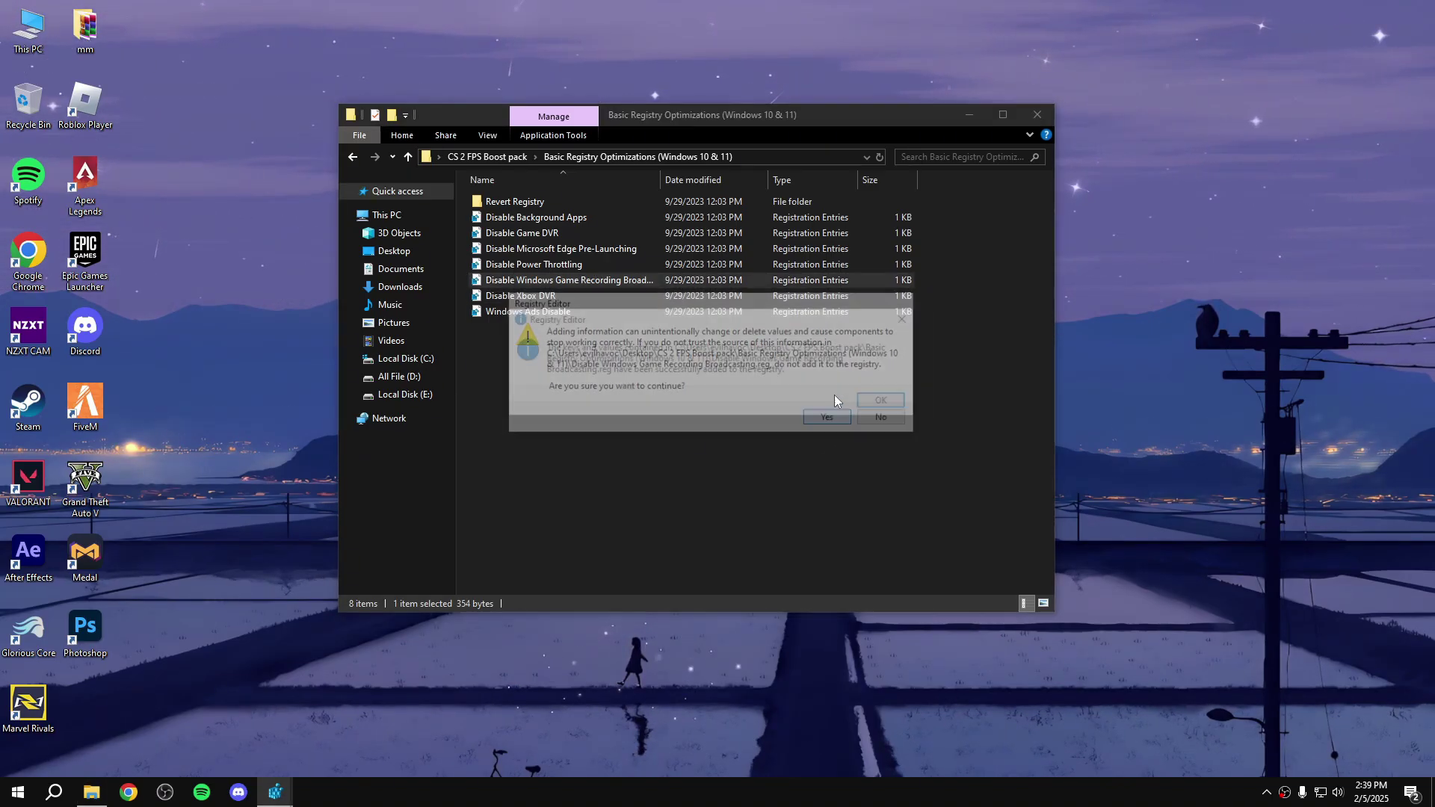
left_click(885, 402)
double_click(626, 265)
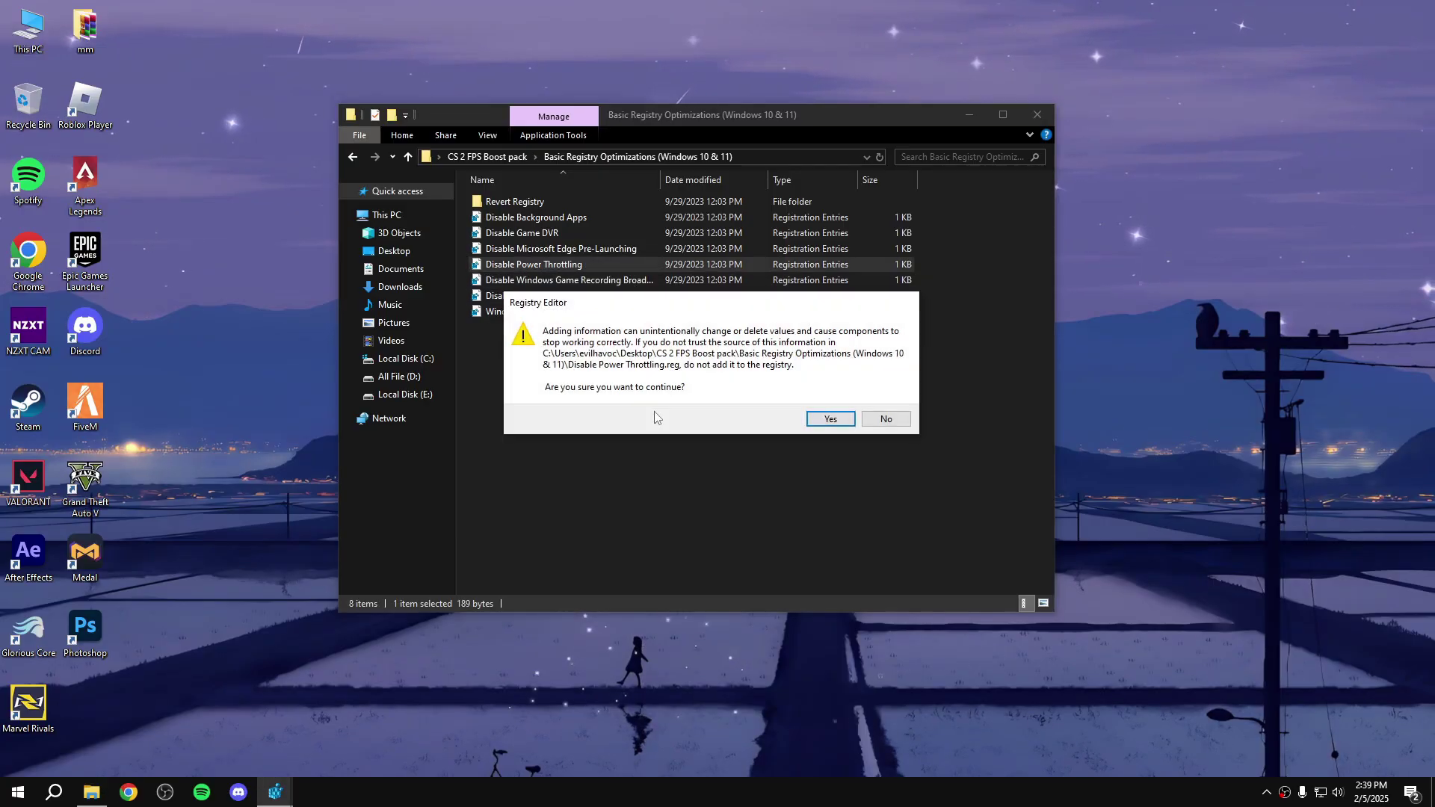
left_click(830, 419)
left_click(889, 403)
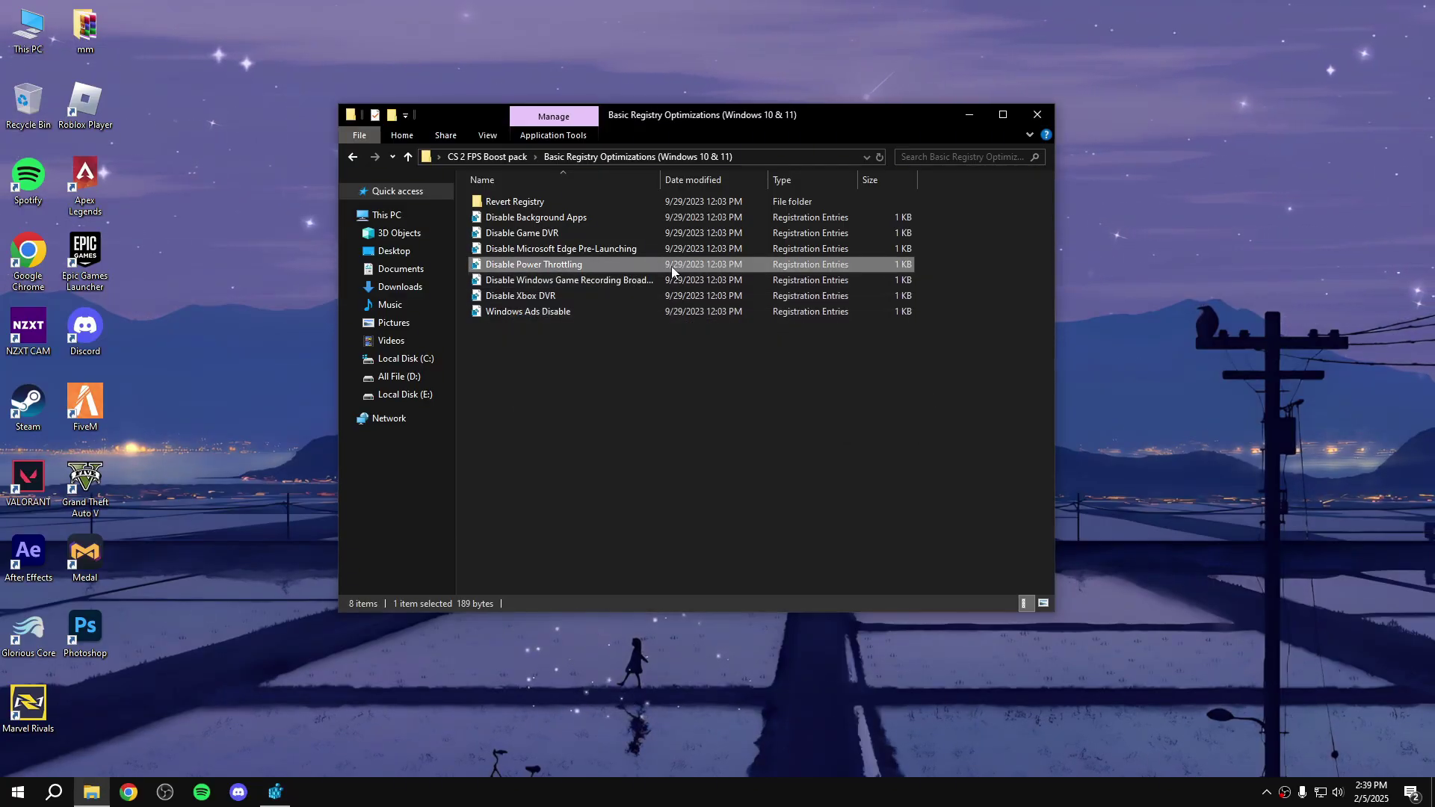
Add the Disable Microsoft Edge Pre-Launching and Disable Game DVR entries to the registry
left_click(657, 250)
double_click(657, 250)
left_click(815, 420)
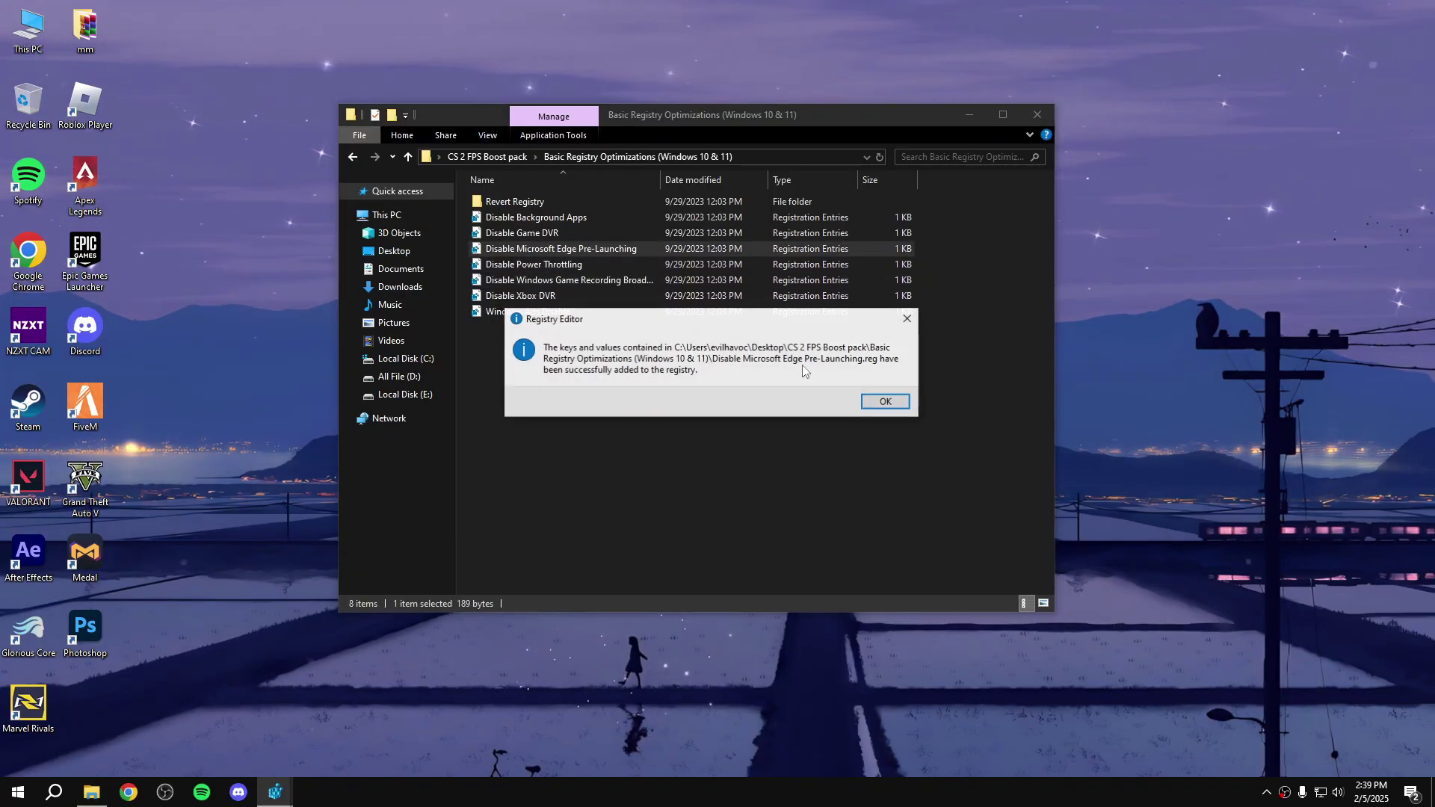
left_click(886, 402)
left_click(586, 233)
double_click(586, 233)
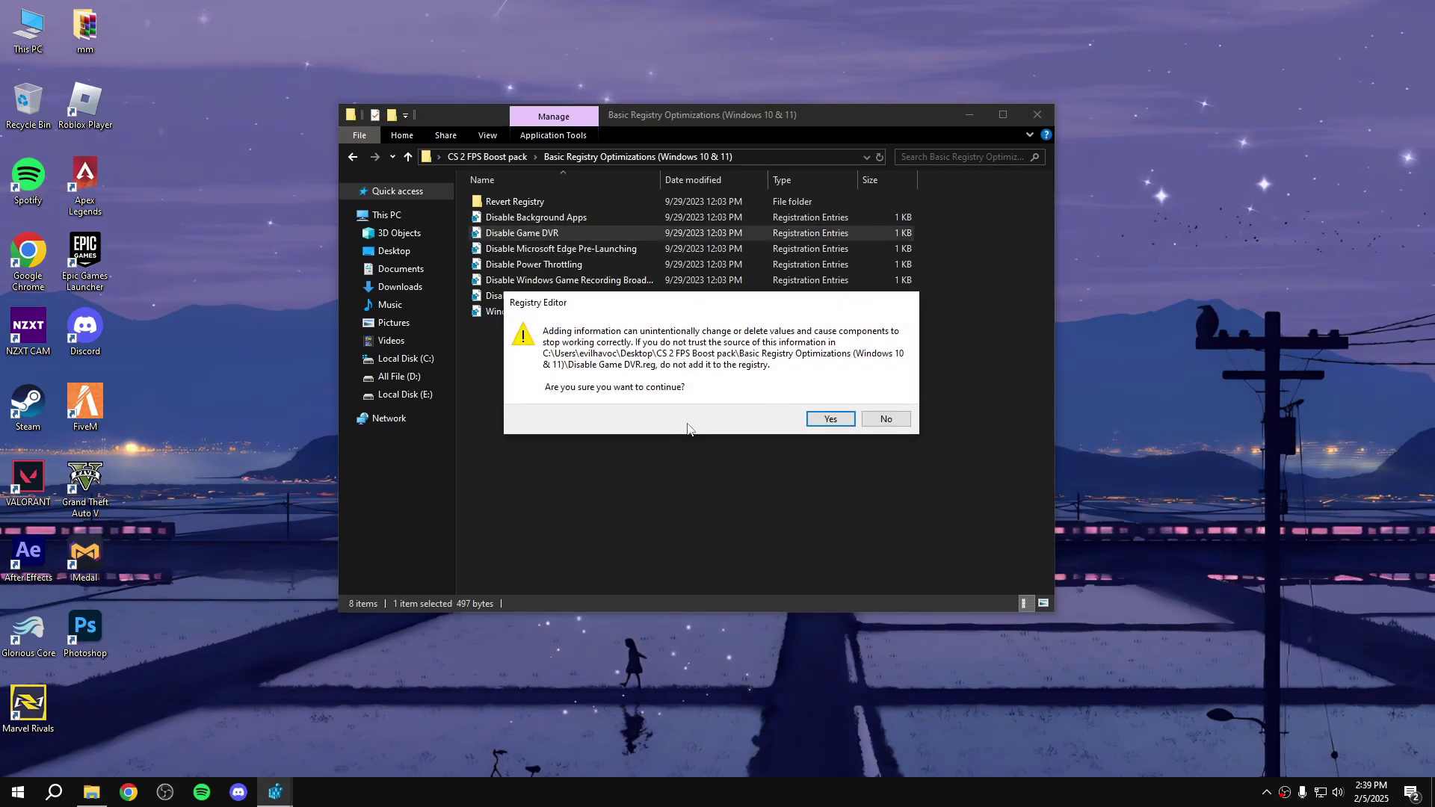
left_click(827, 417)
left_click(886, 402)
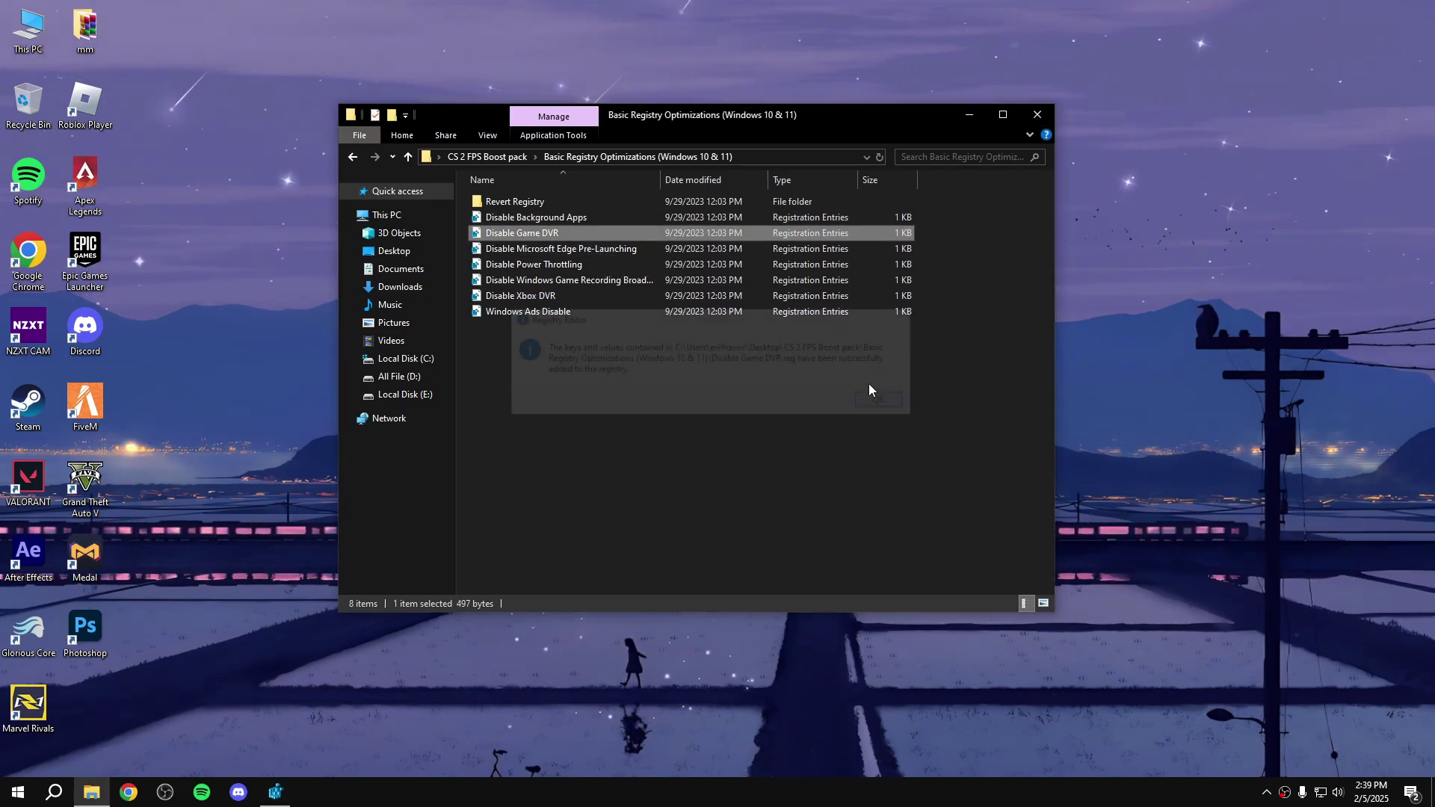
Add the Disable Background Apps entries to the registry
left_click(602, 214)
double_click(598, 214)
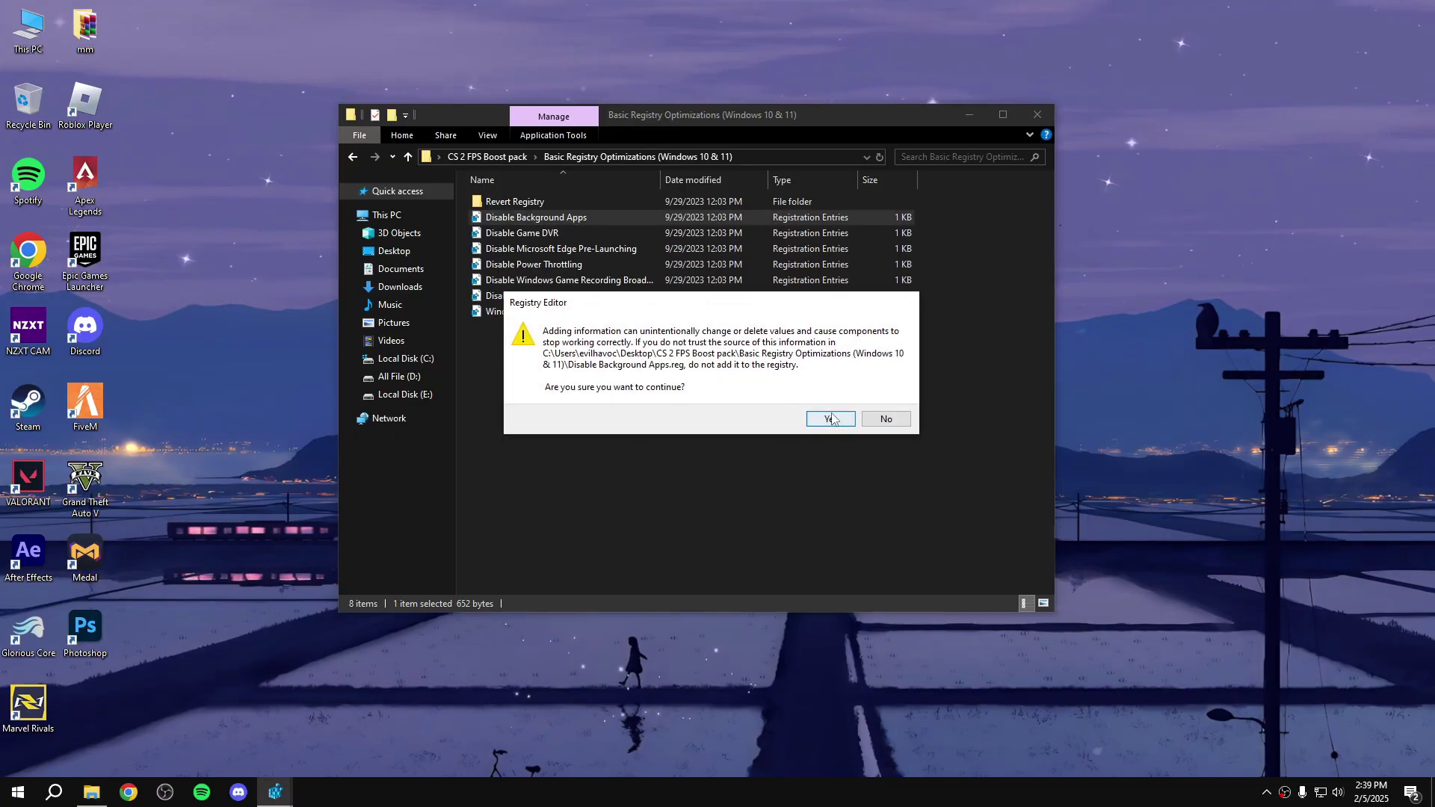
left_click(831, 419)
left_click(886, 402)
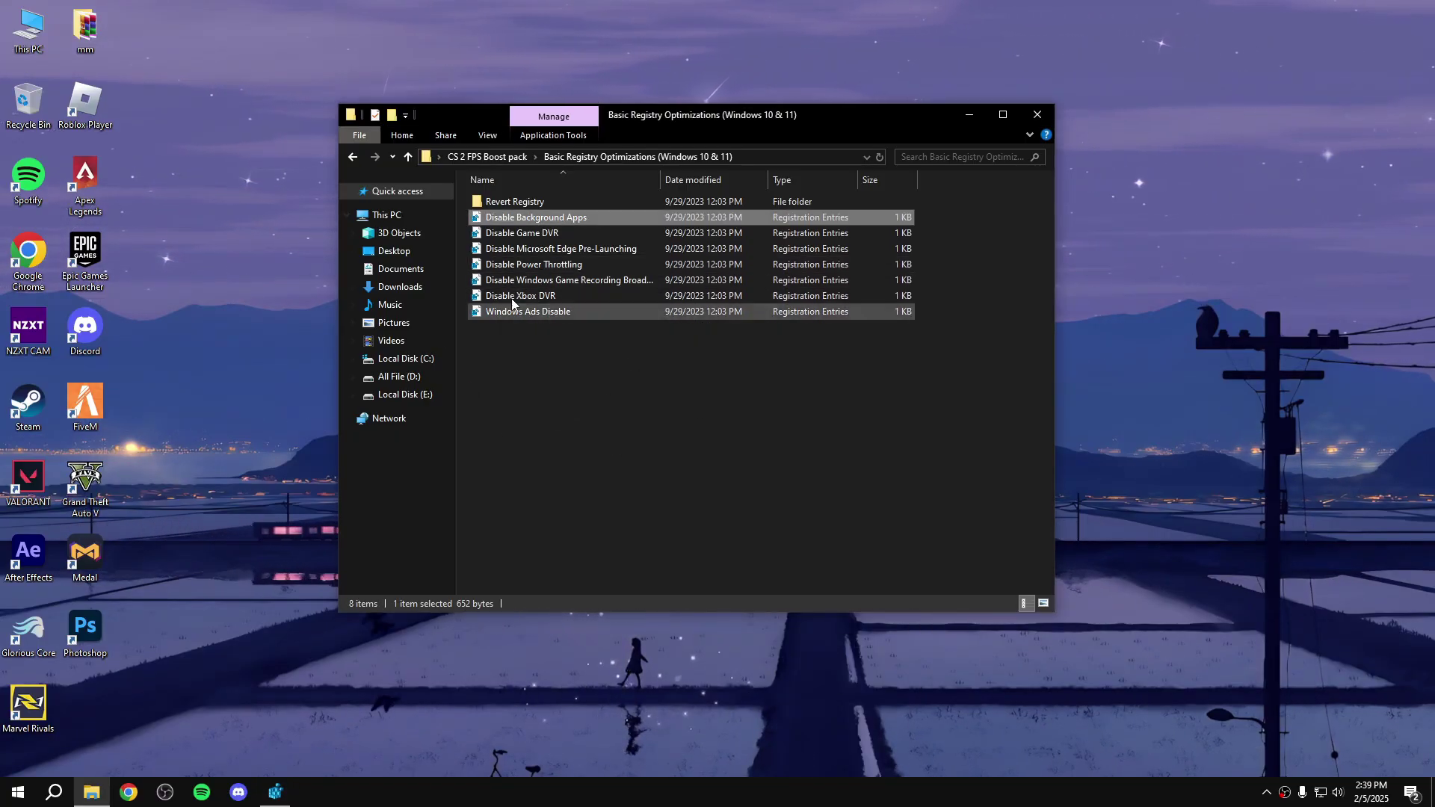
Run the Delete Temporary Files script from the boost pack's Cleanup folder and dismiss its command window
left_click(353, 156)
double_click(495, 216)
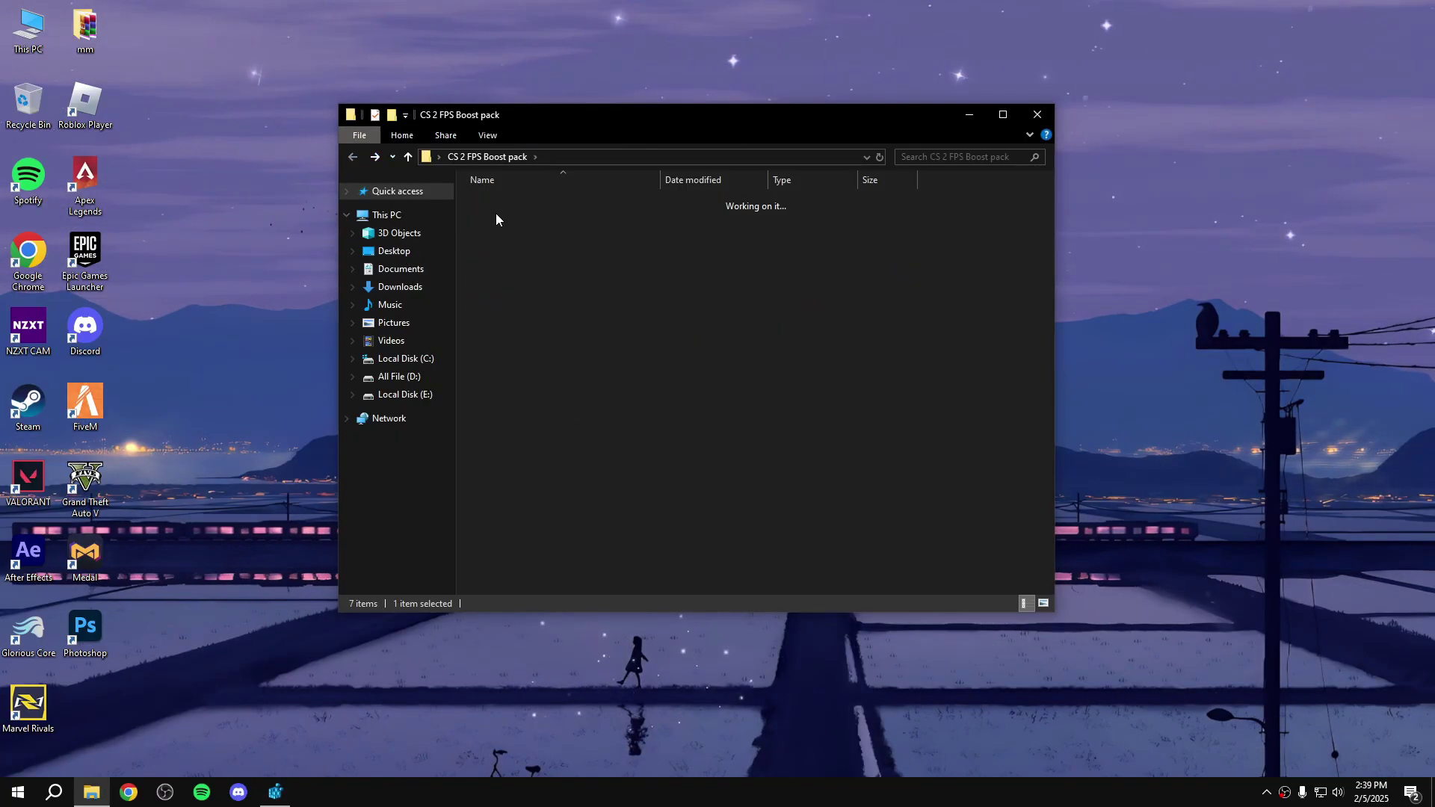
double_click(537, 201)
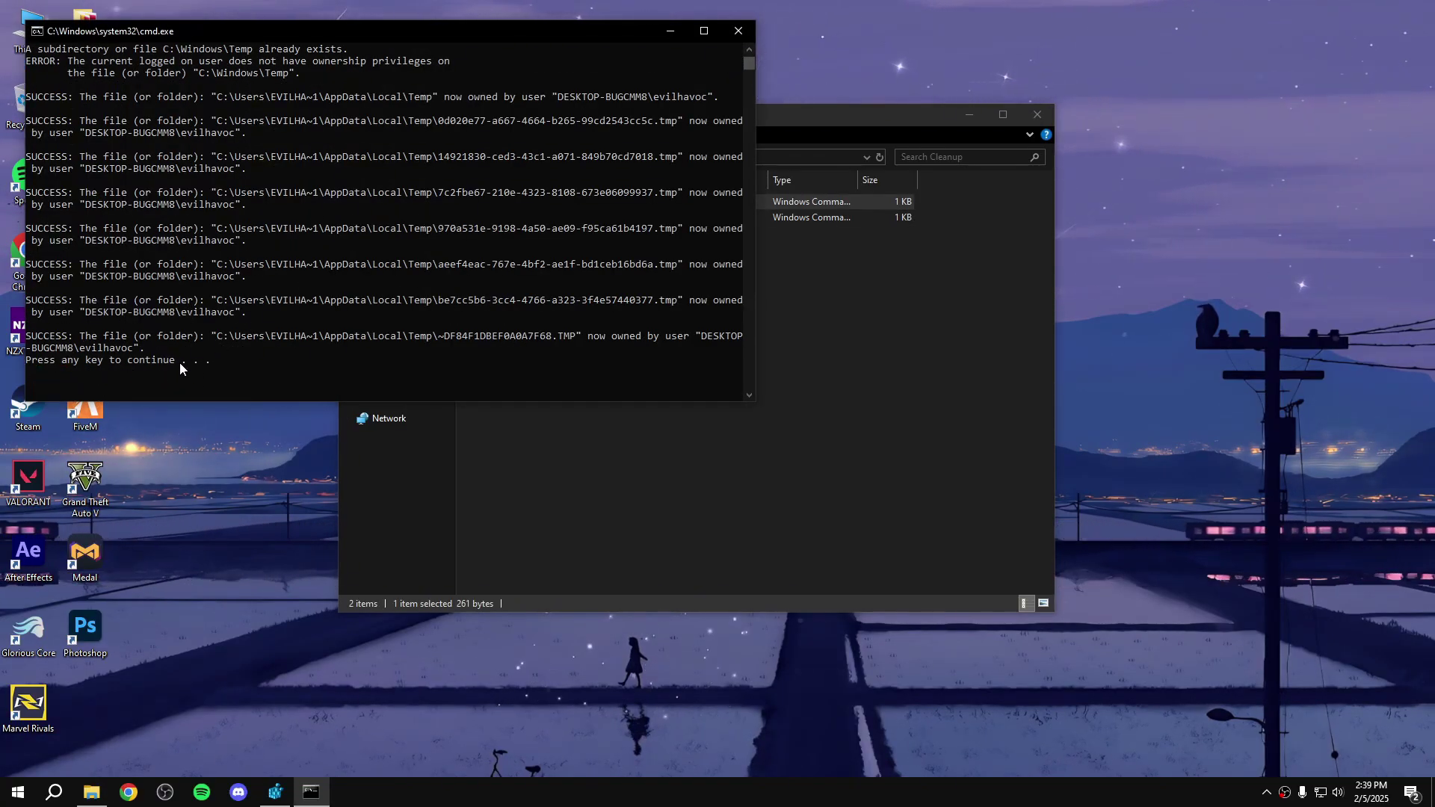
left_click_drag(180, 361, 31, 361)
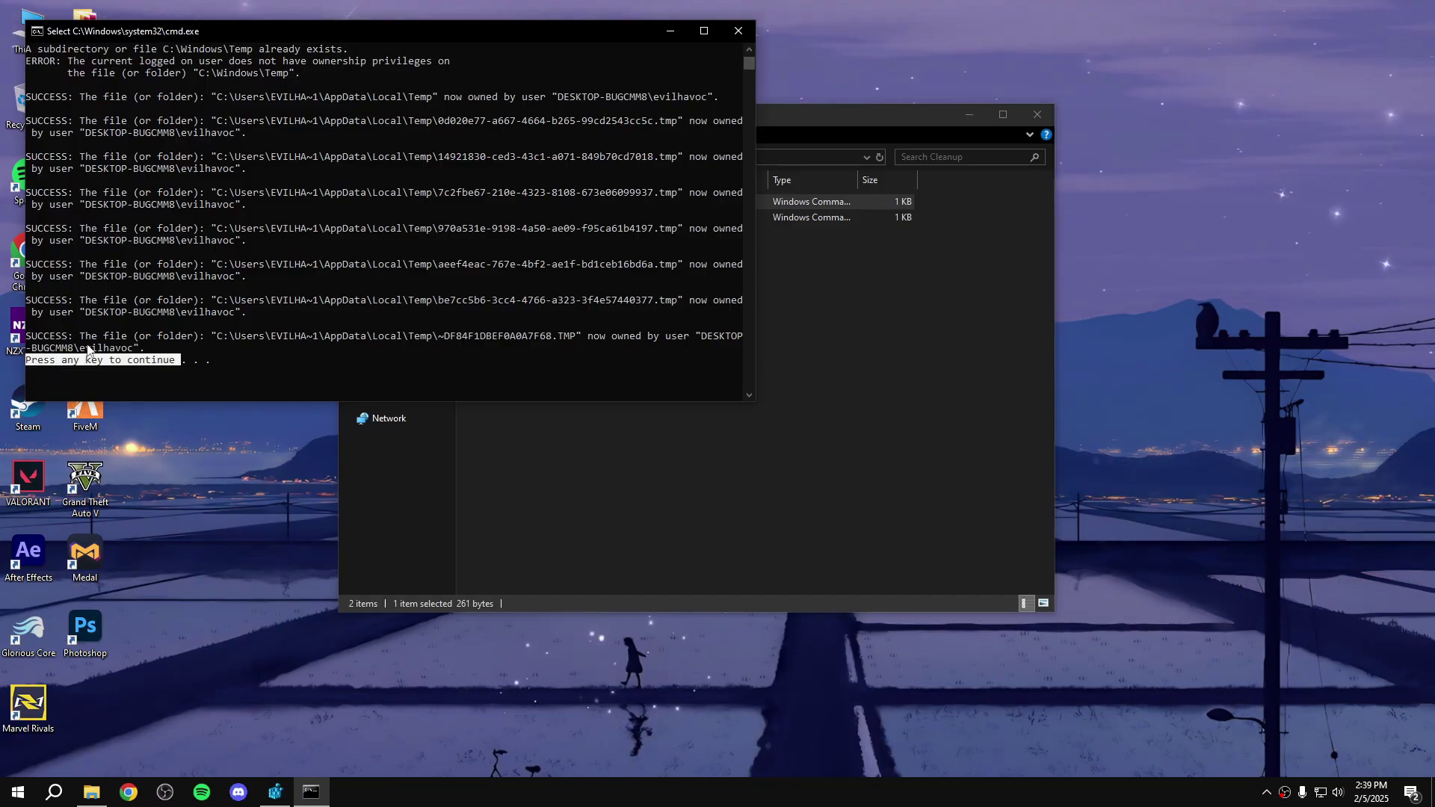
key("Return")
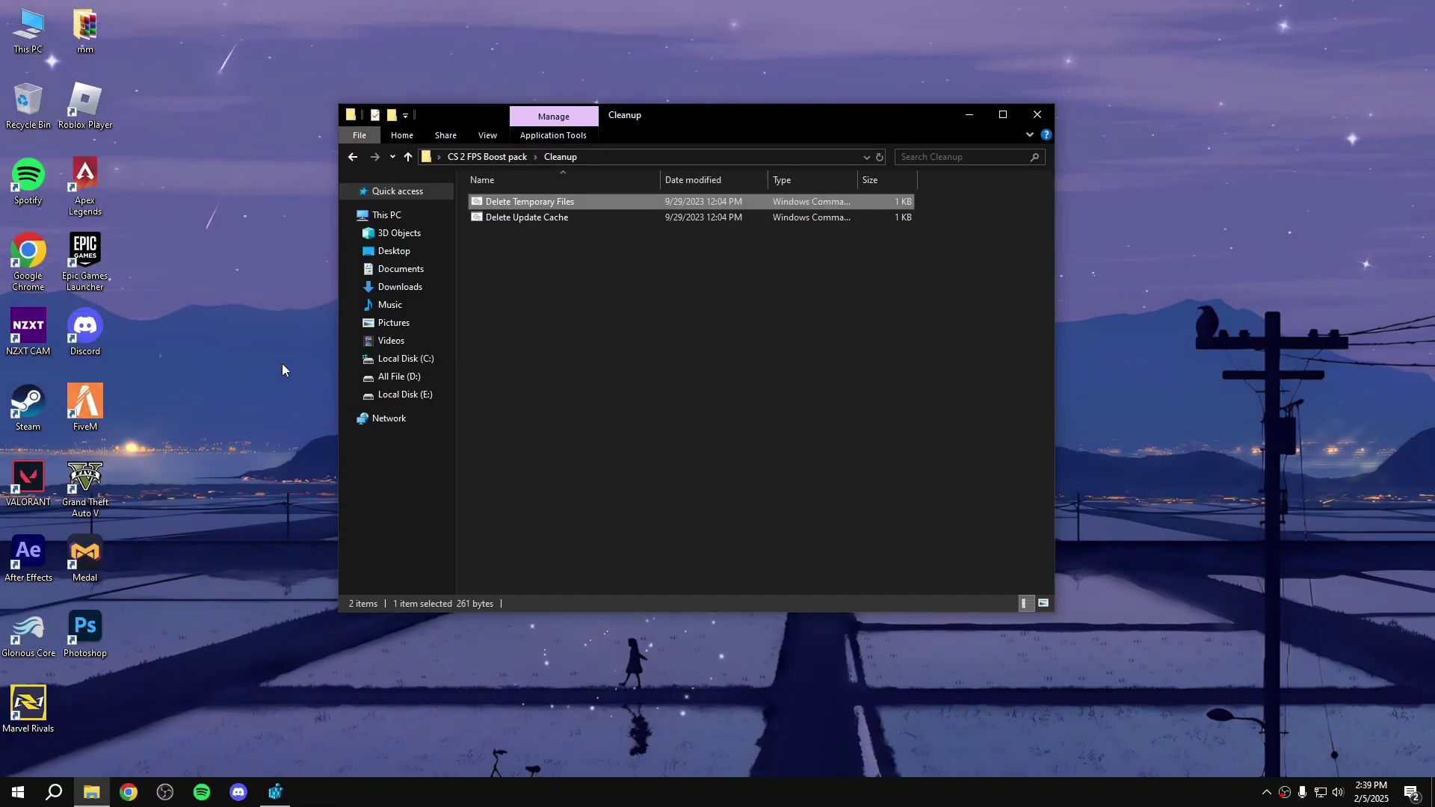
Run the Delete Update Cache script in the Cleanup folder and dismiss its command window
double_click(532, 221)
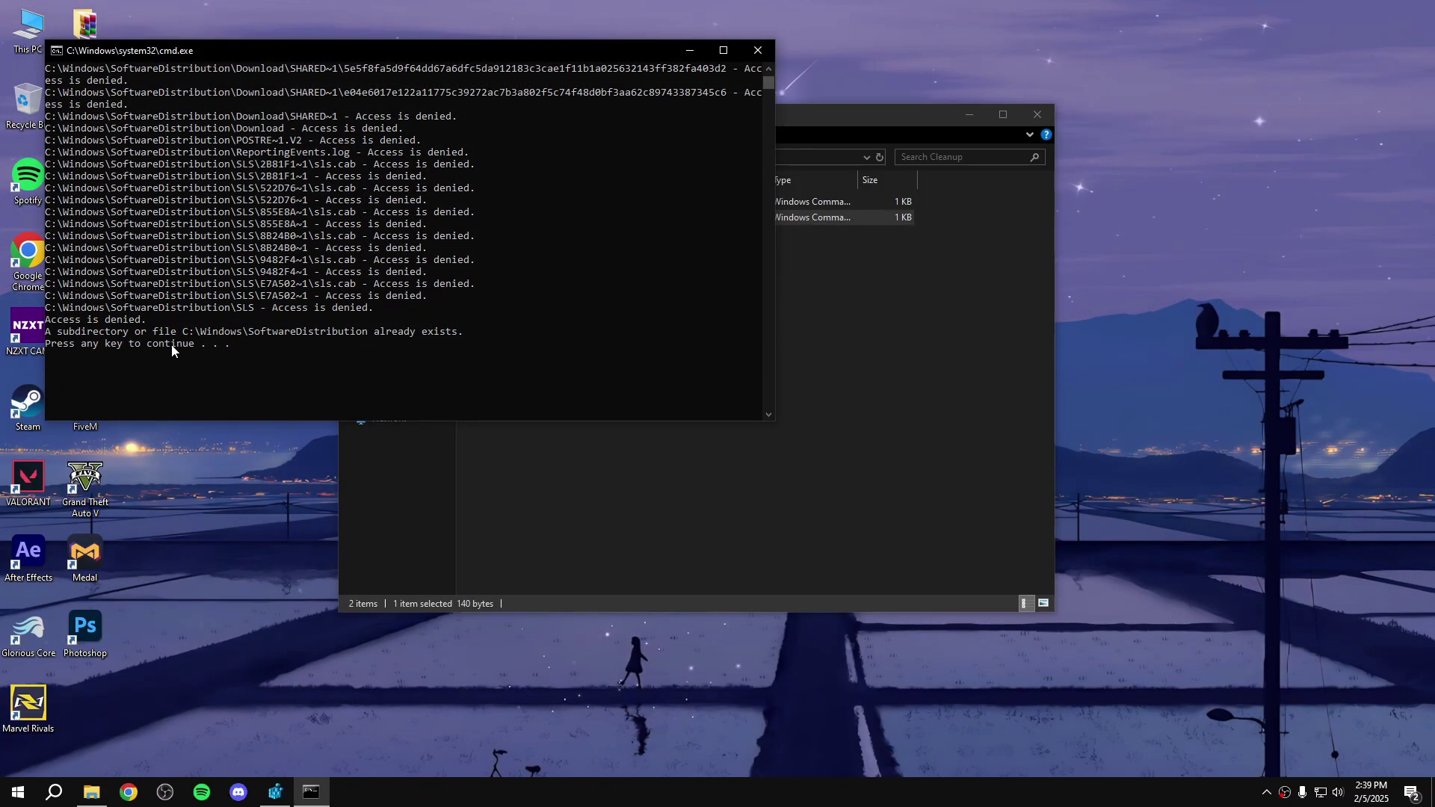
left_click_drag(186, 348, 143, 357)
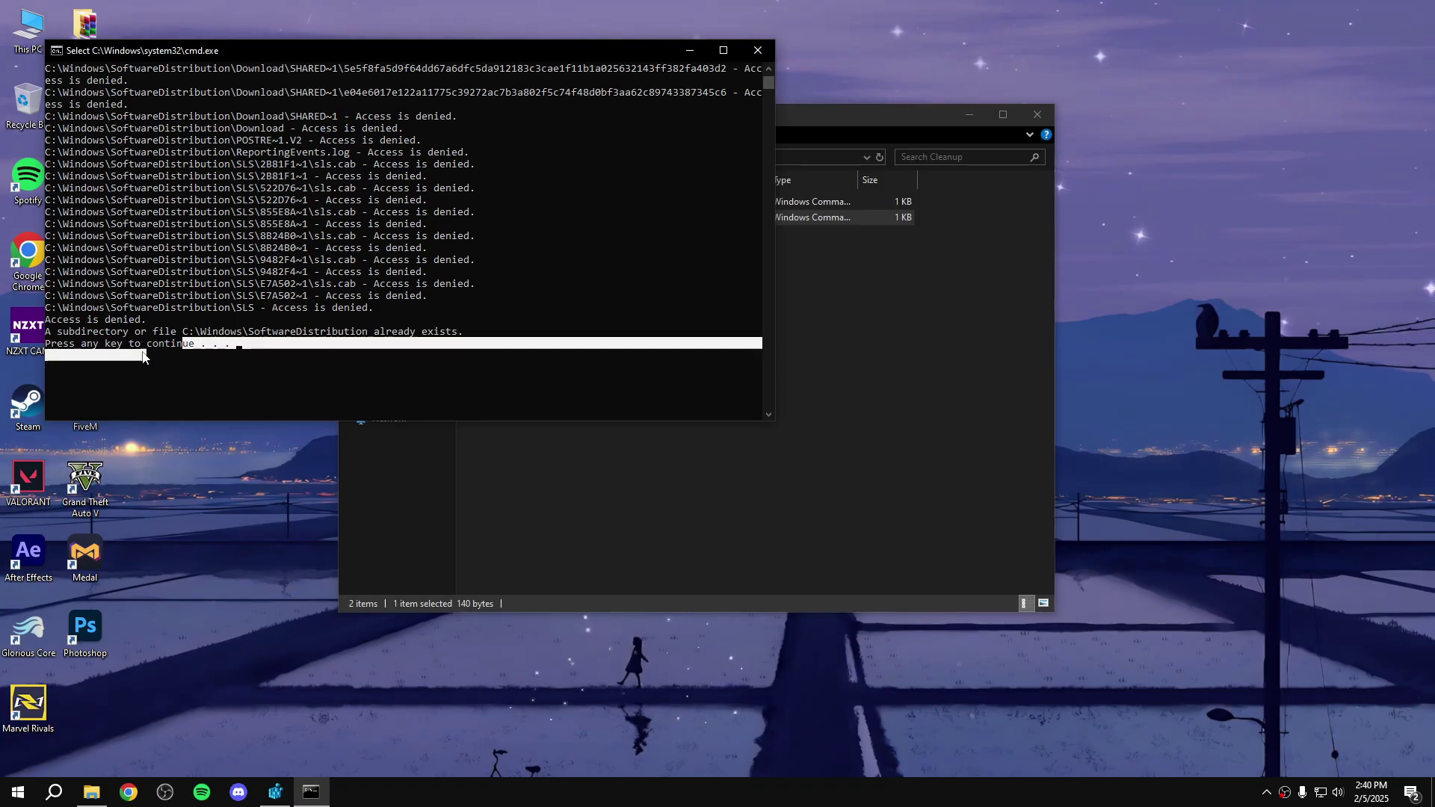
key("Return")
key("Return")
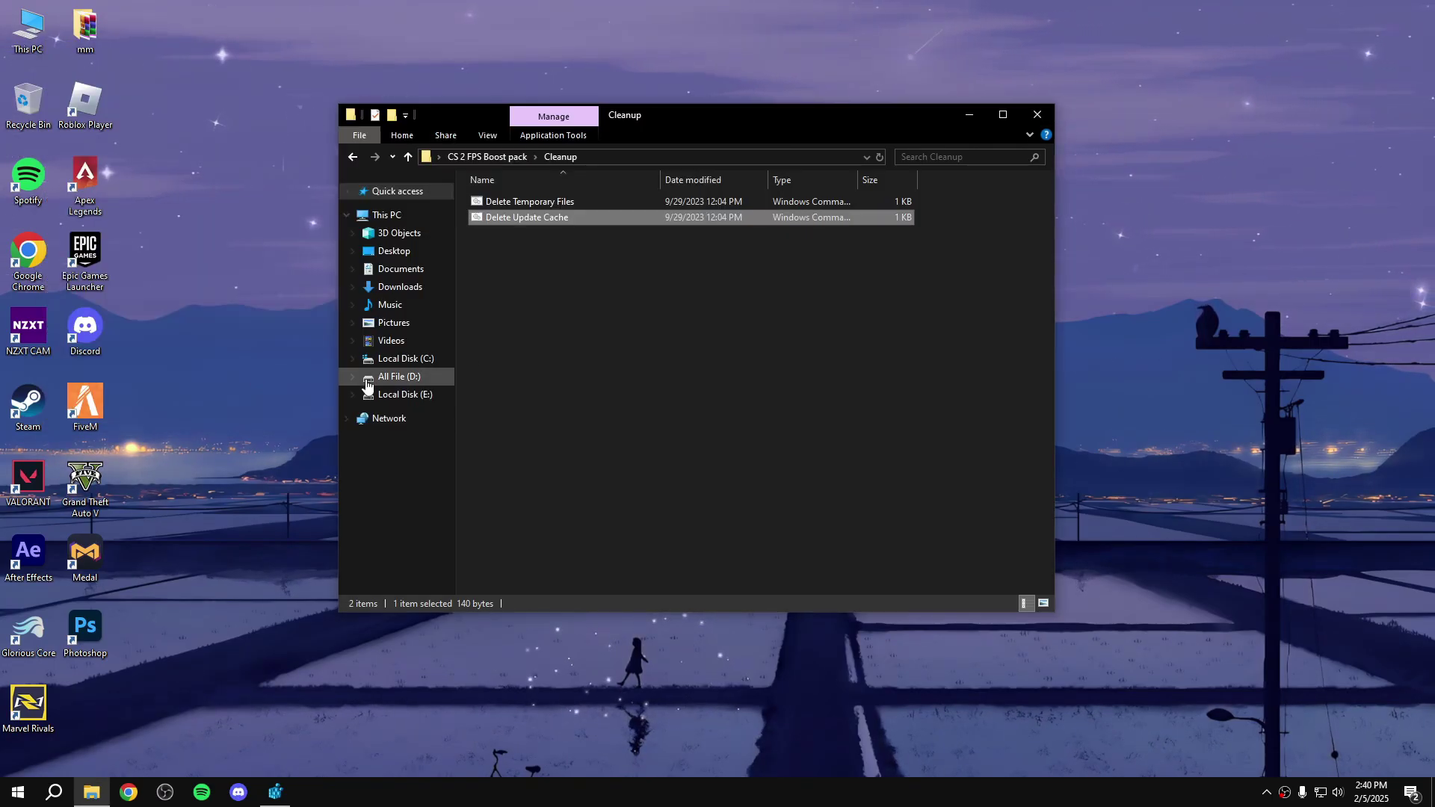
Add the CsGo 2 High Priority entries from the boost pack's CSGO 2 High Priority Mode folder to the registry
left_click(522, 327)
key("alt+Left")
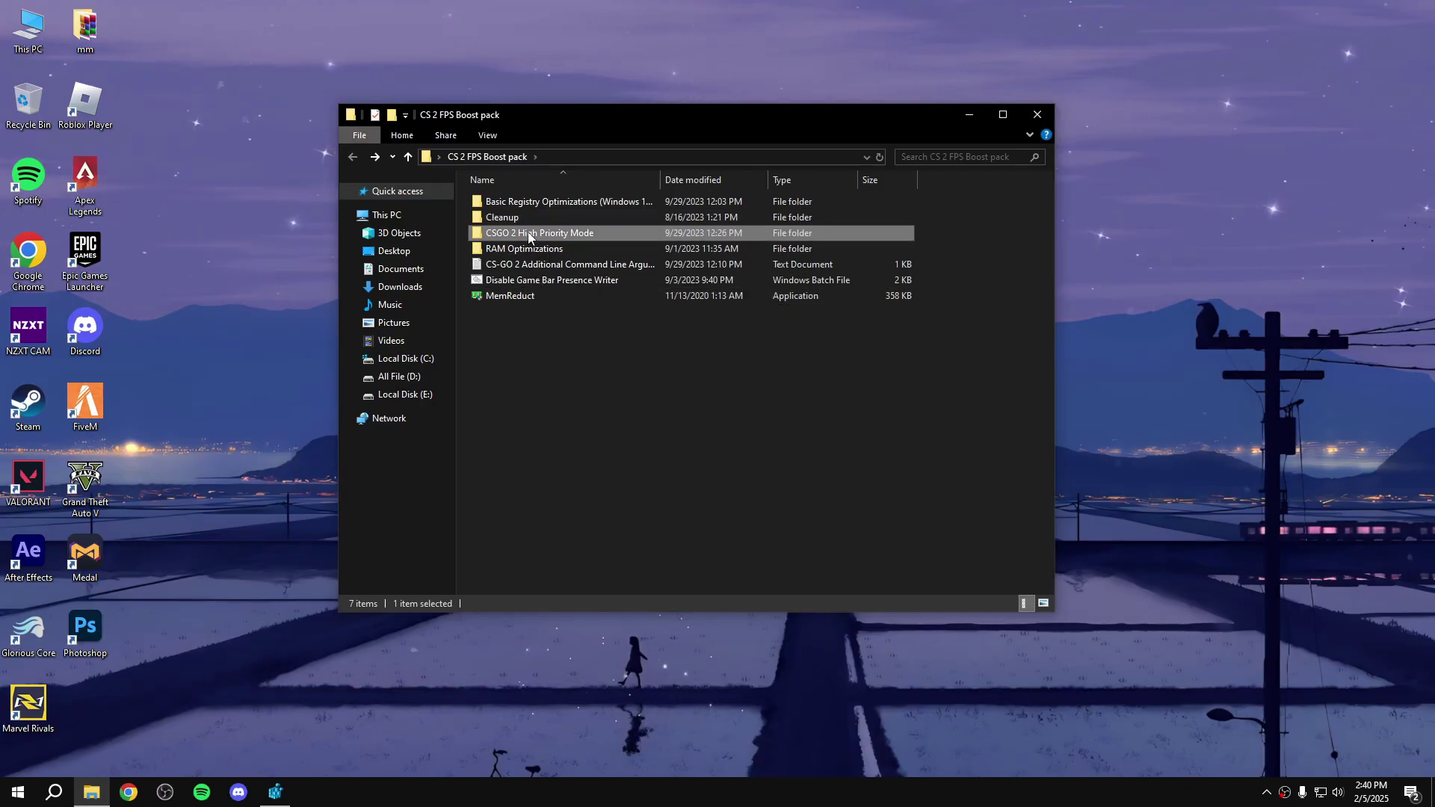
double_click(523, 232)
left_click(510, 206)
double_click(509, 206)
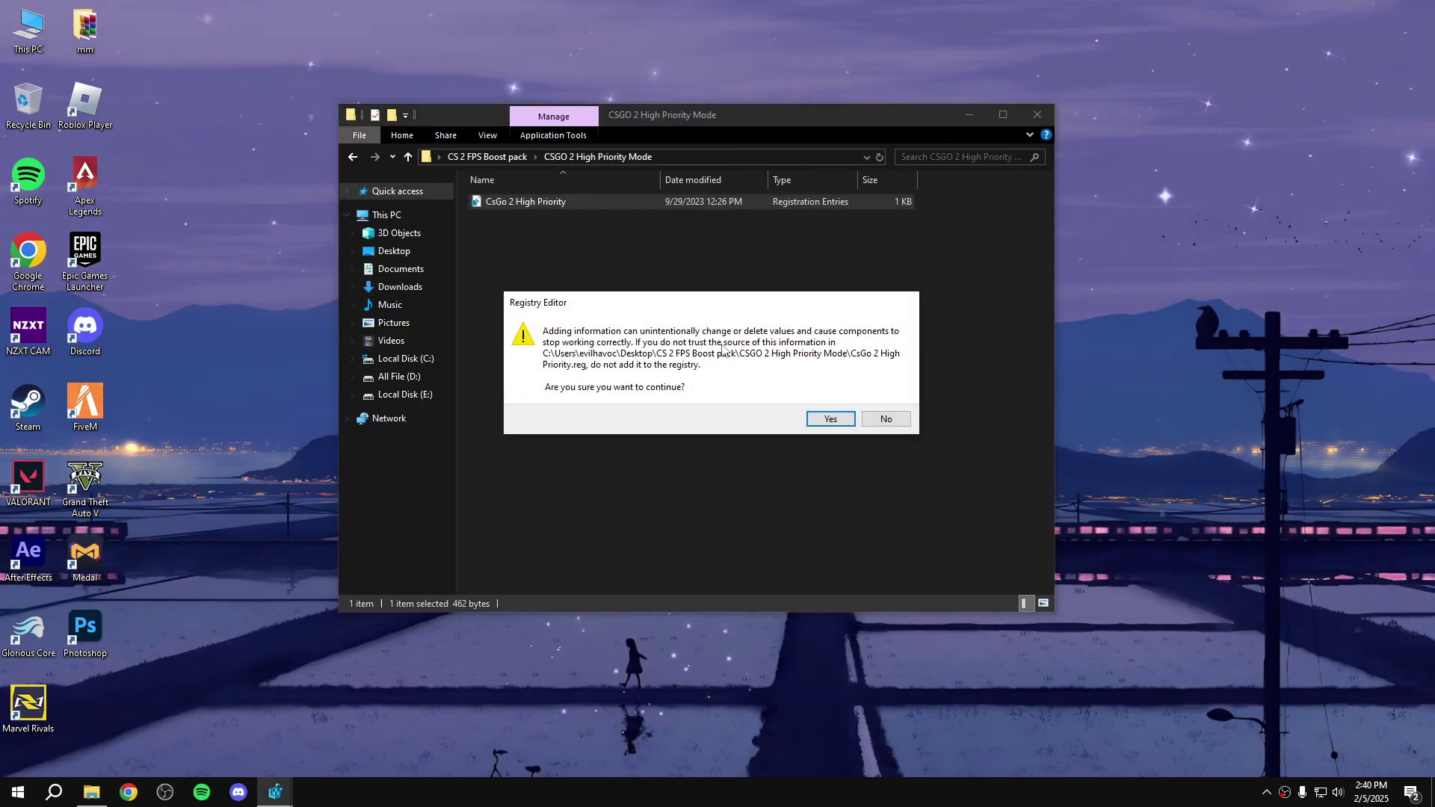
left_click(827, 419)
left_click(884, 394)
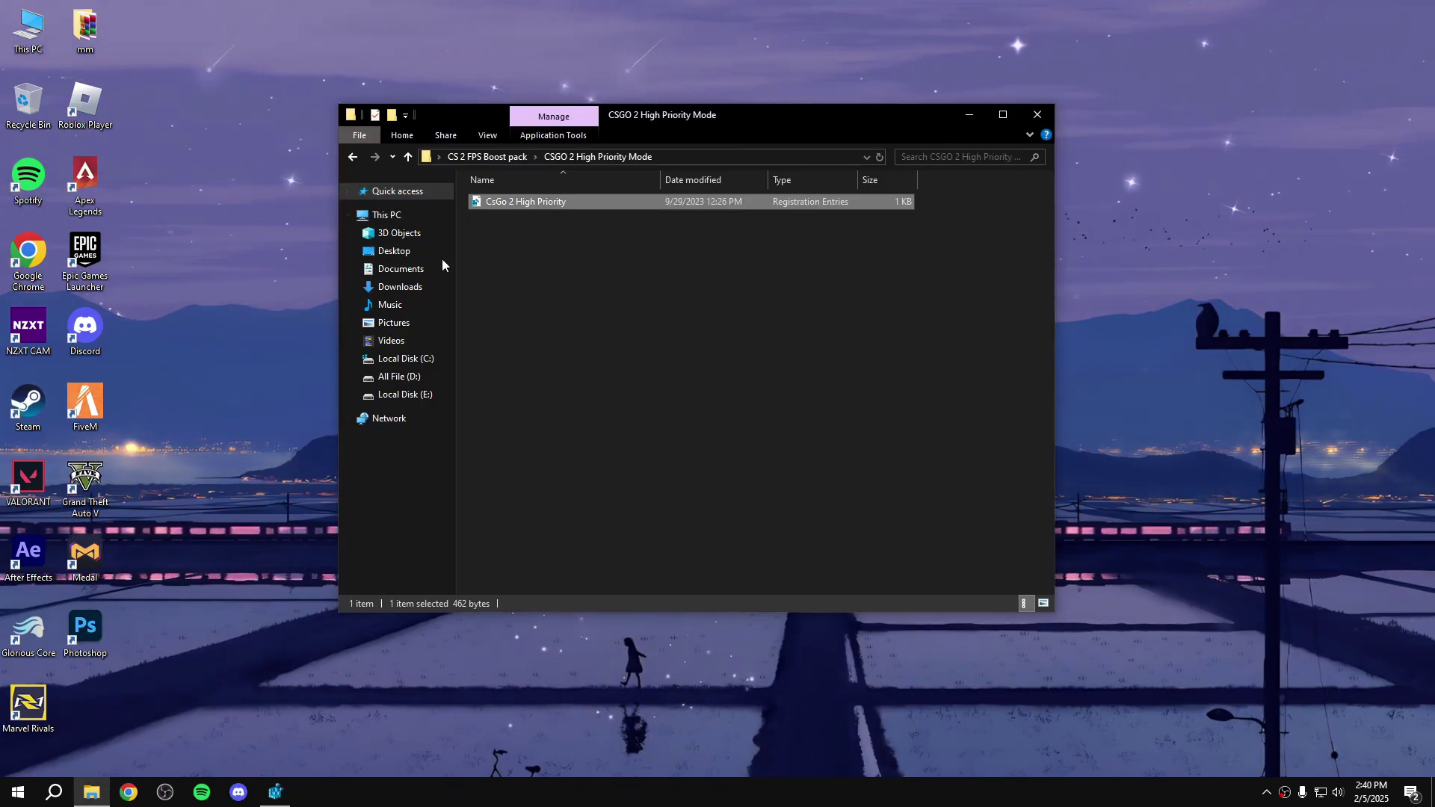
Open the boost pack's RAM Optimizations folder and check the computer's installed memory size in Task Manager
key("alt+Left")
left_click(536, 250)
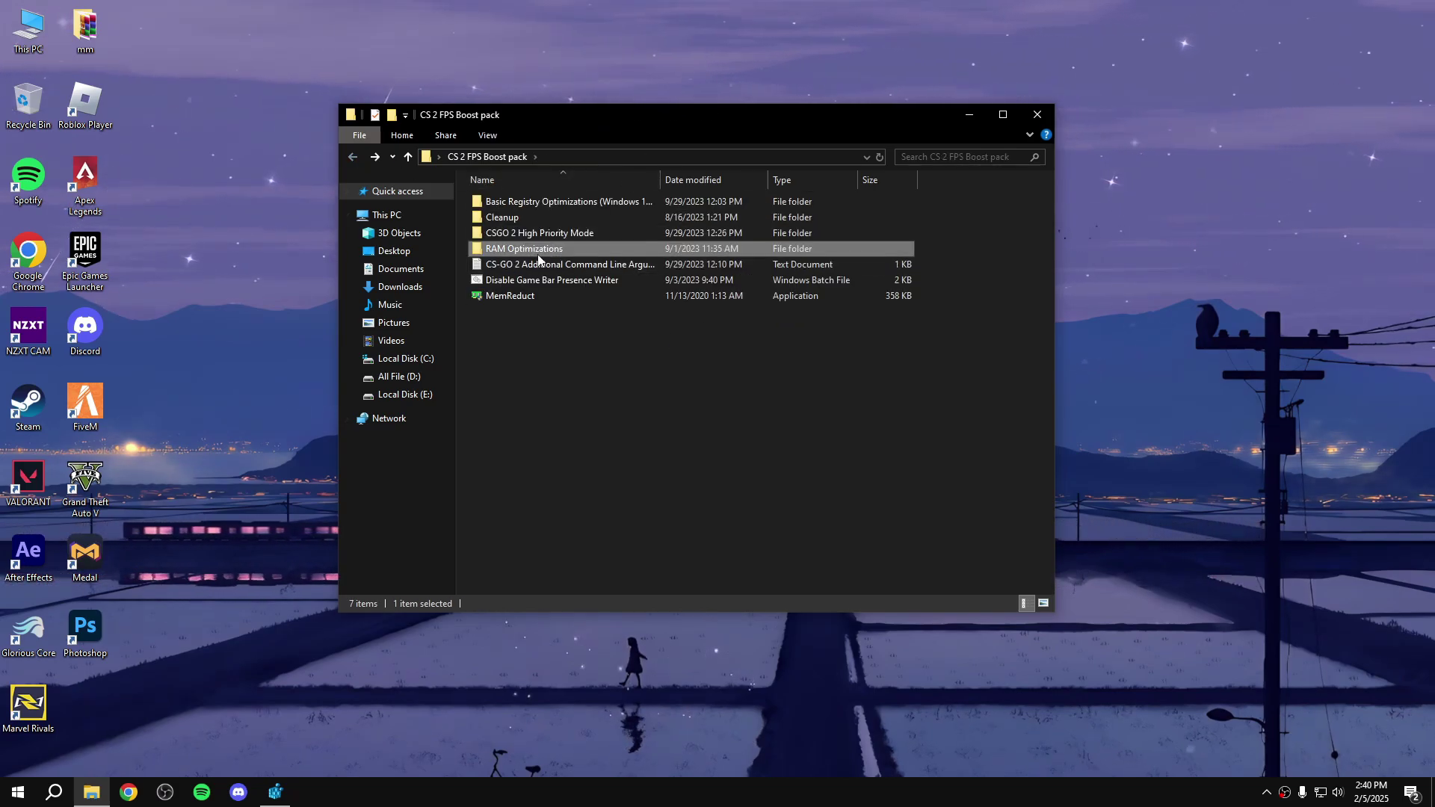
double_click(538, 255)
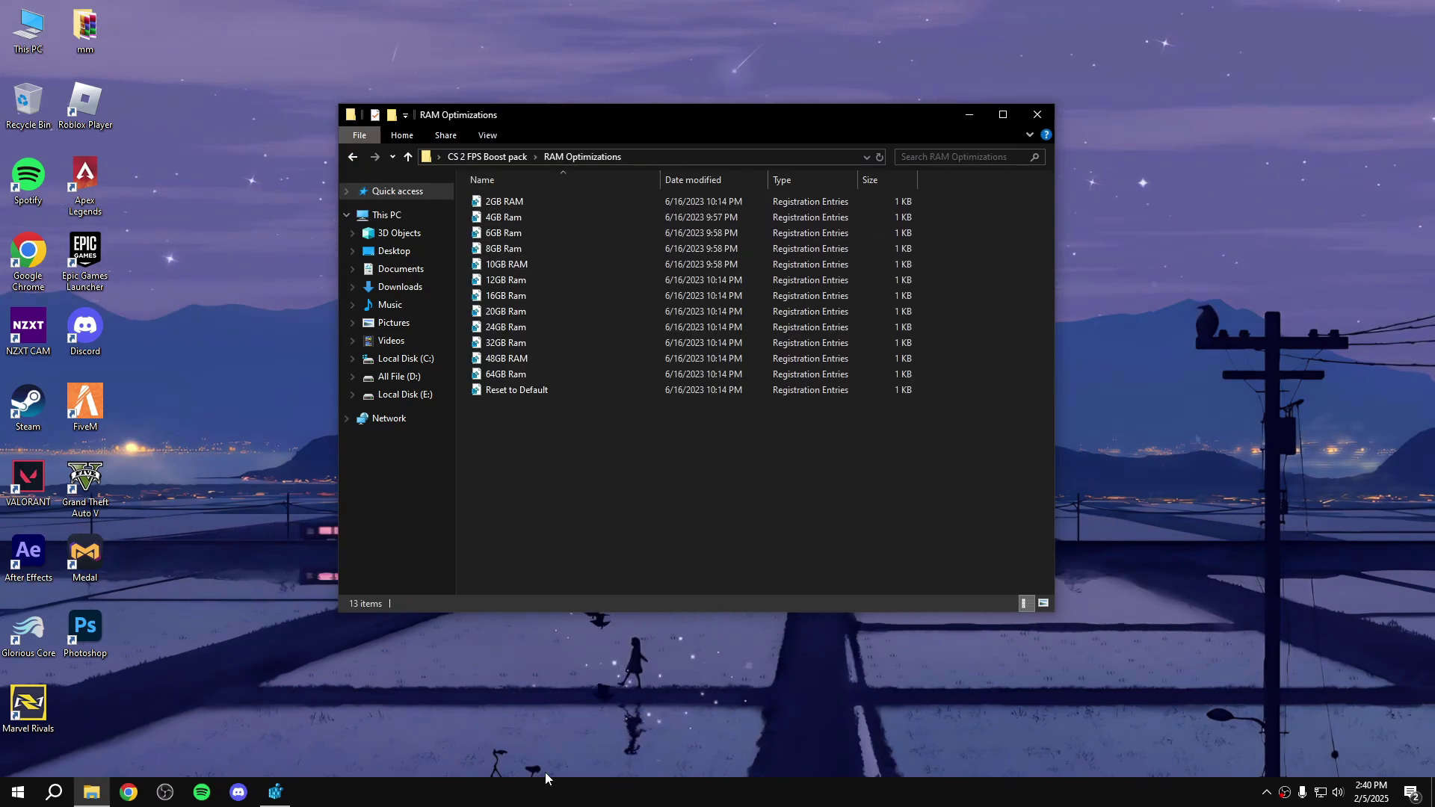
right_click(488, 791)
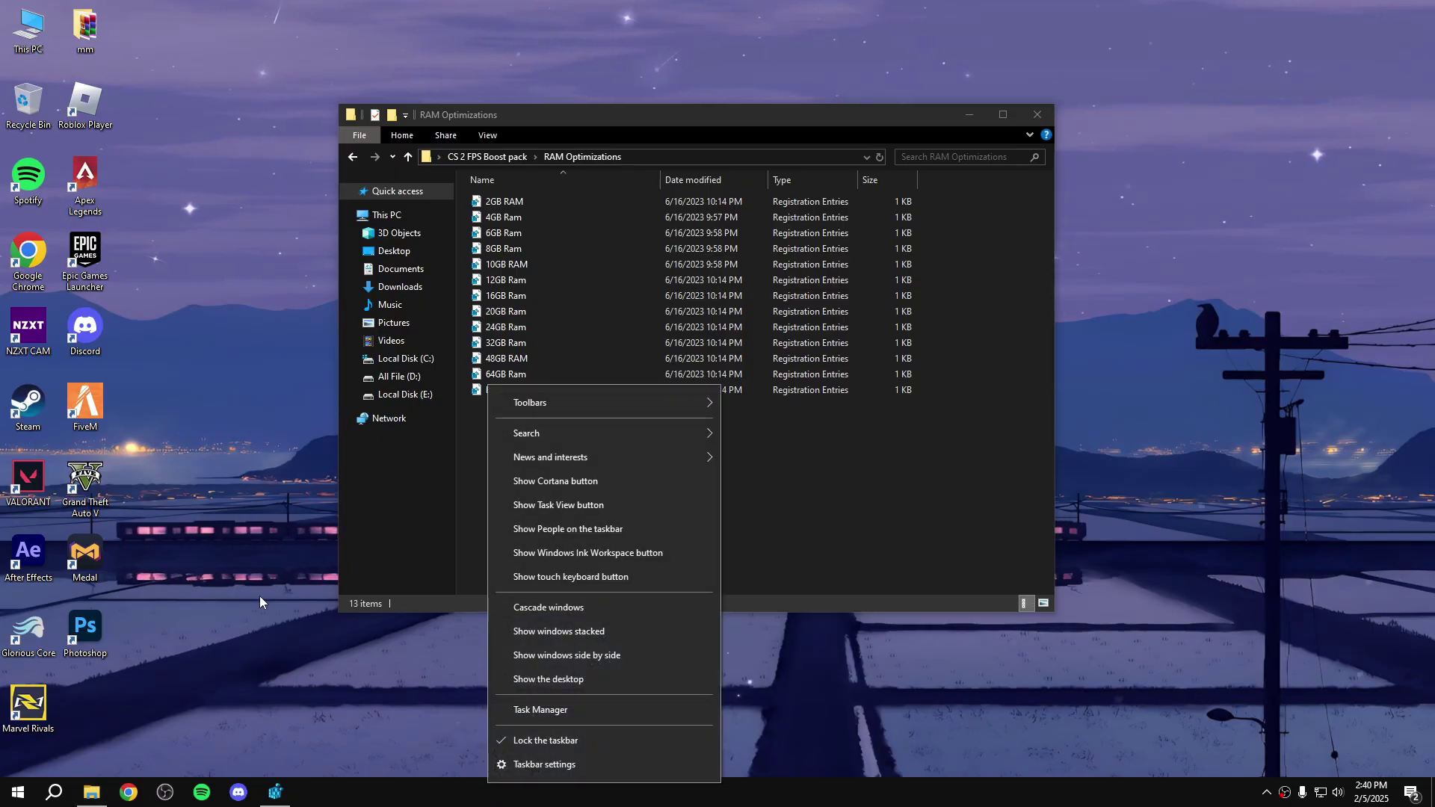
left_click(506, 710)
left_click(457, 200)
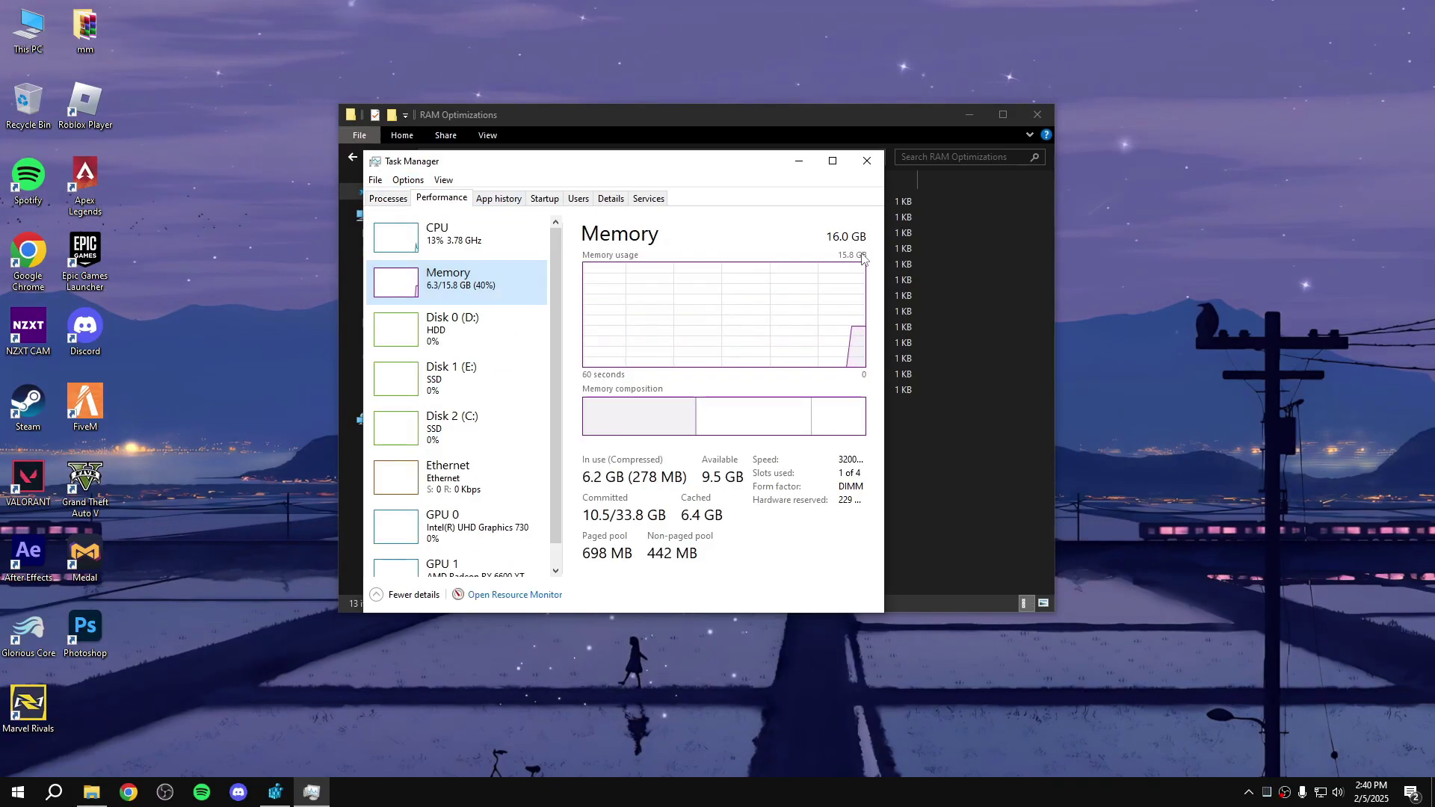
left_click(866, 161)
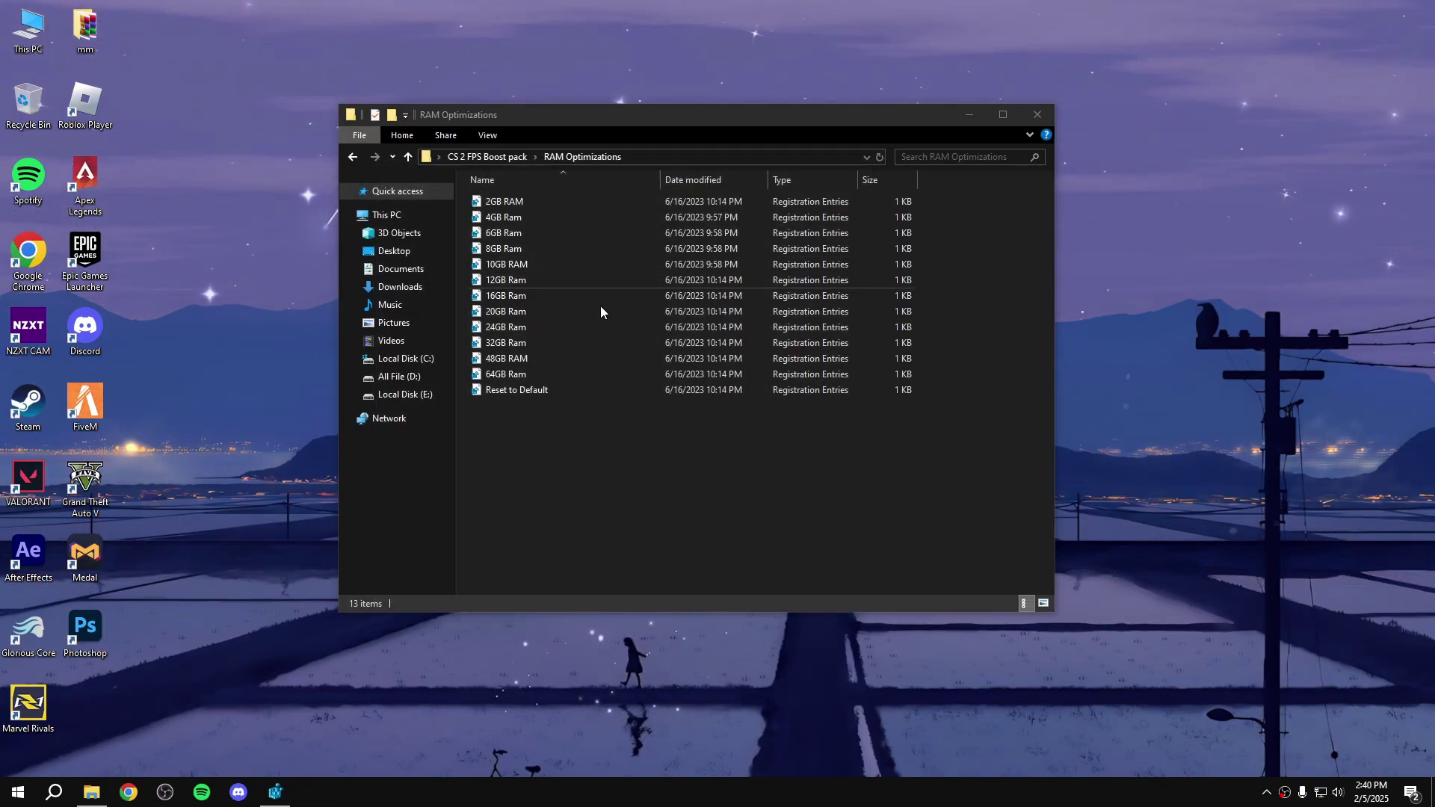
Add the 16GB Ram entries from the RAM Optimizations folder to the registry
left_click(529, 295)
double_click(529, 295)
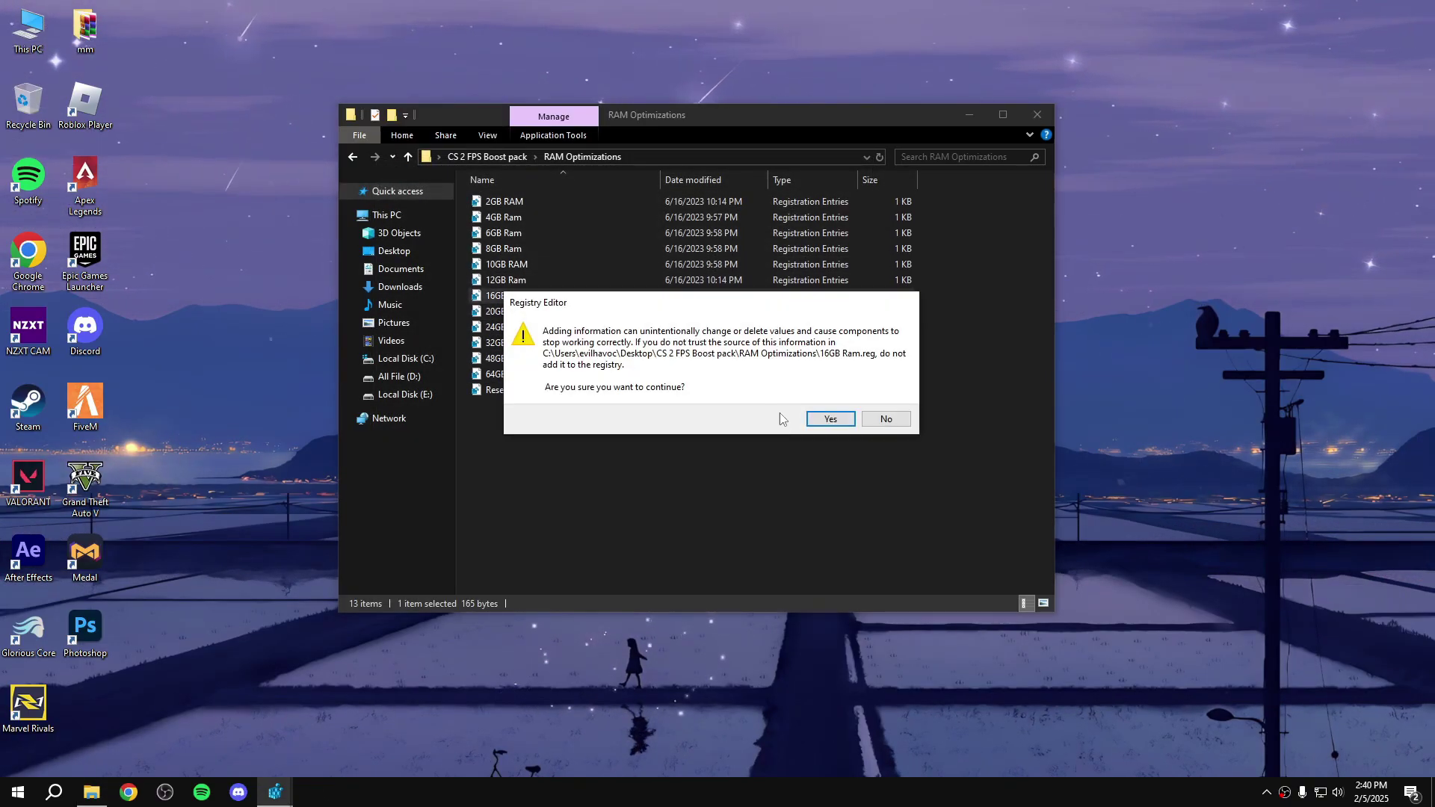
left_click(826, 419)
left_click(885, 403)
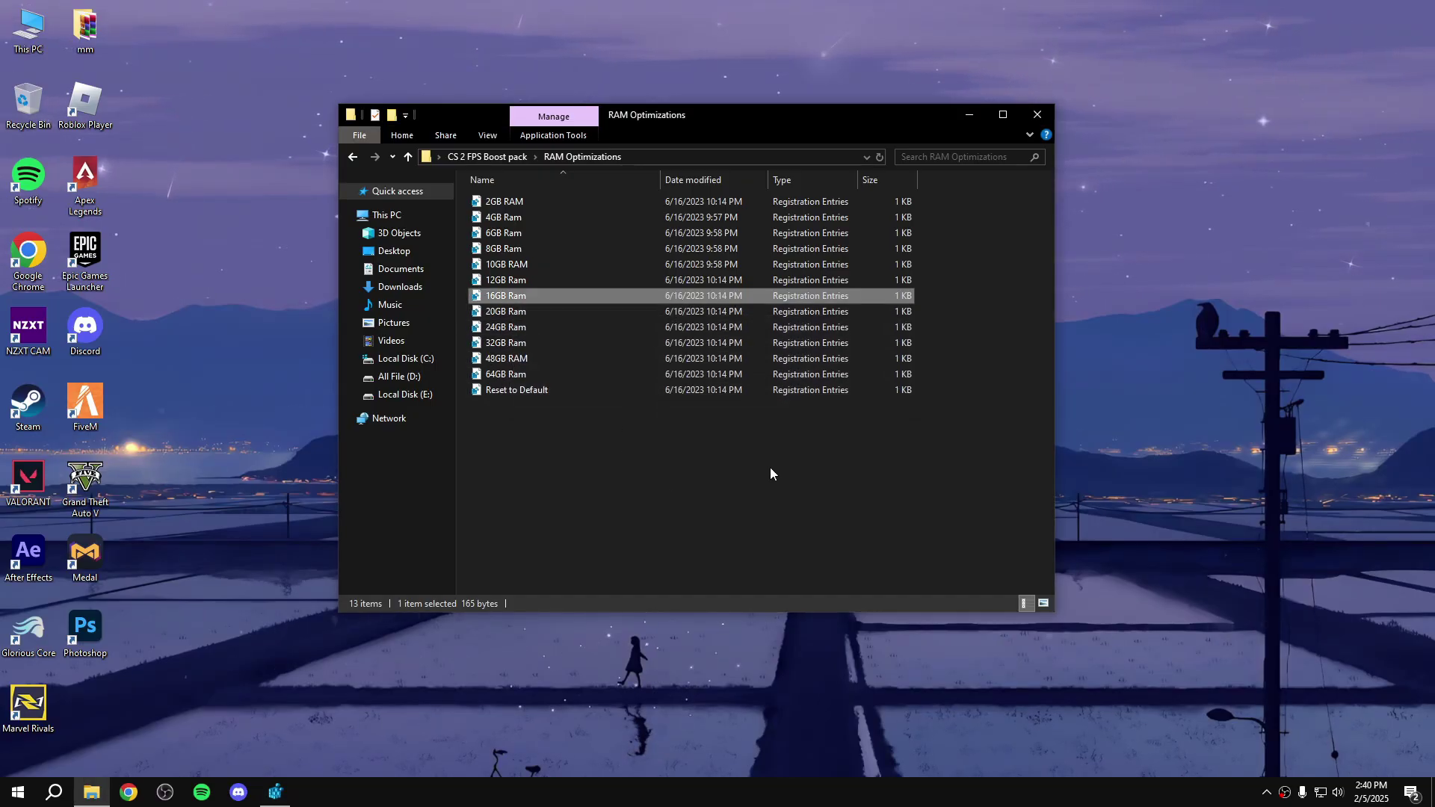
Open the boost pack's CS-GO 2 Additional Command Line Arguments file and copy the argument line for mid / low end graphic cards
left_click(355, 163)
left_click(501, 269)
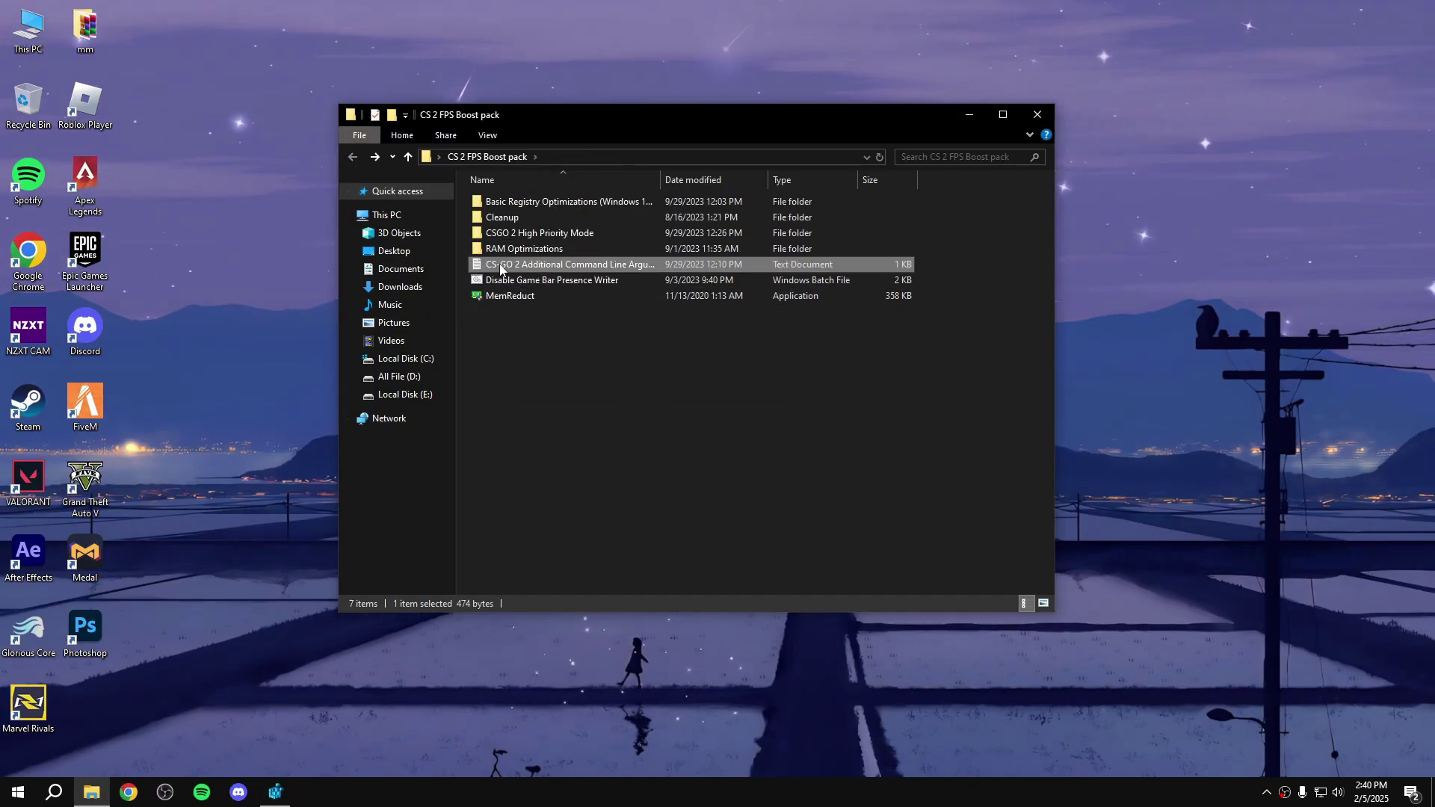
double_click(506, 266)
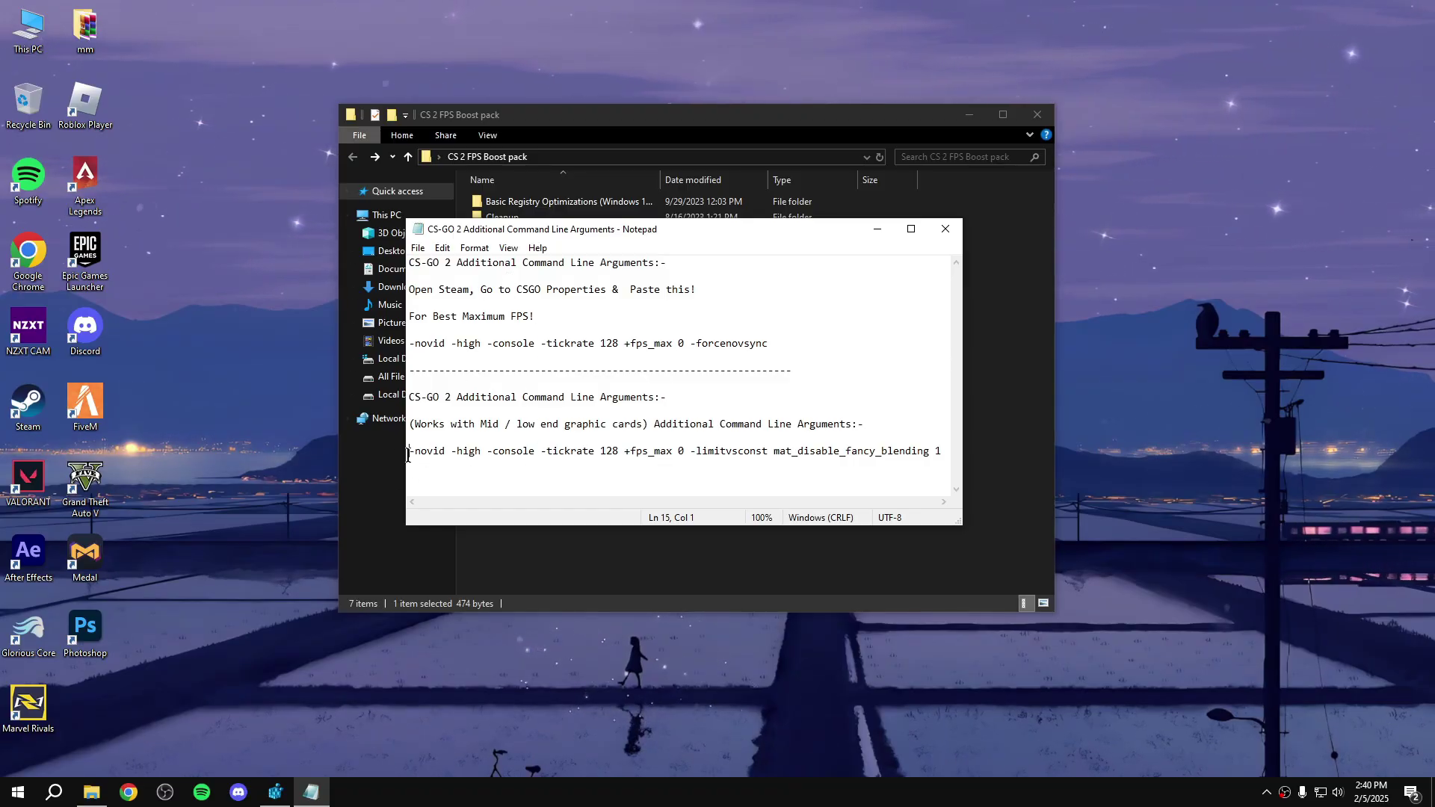
mouse_move(409, 458)
left_mouse_down()
mouse_move(447, 452)
mouse_move(426, 462)
left_mouse_up()
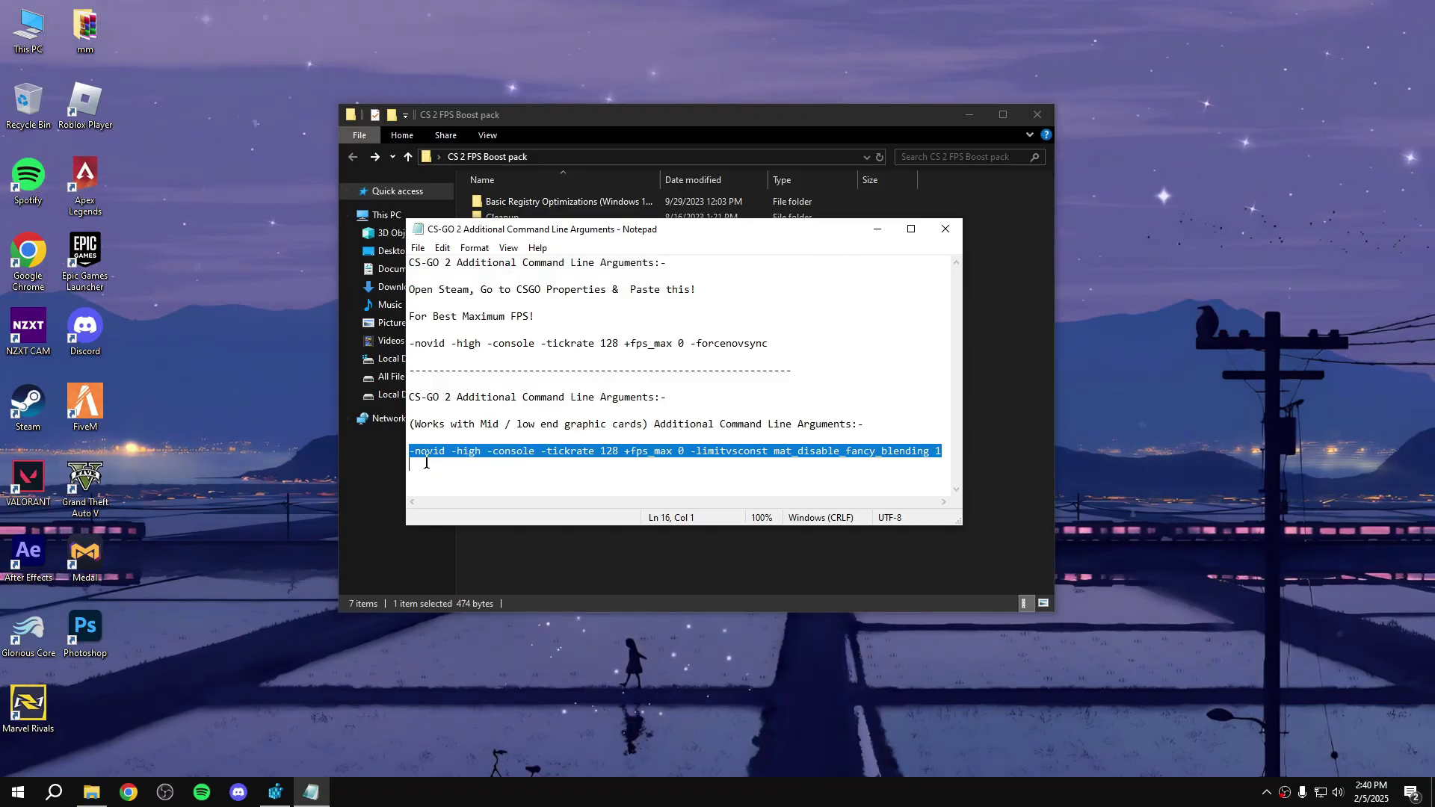
left_click(428, 345)
double_click(428, 345)
left_click(428, 345)
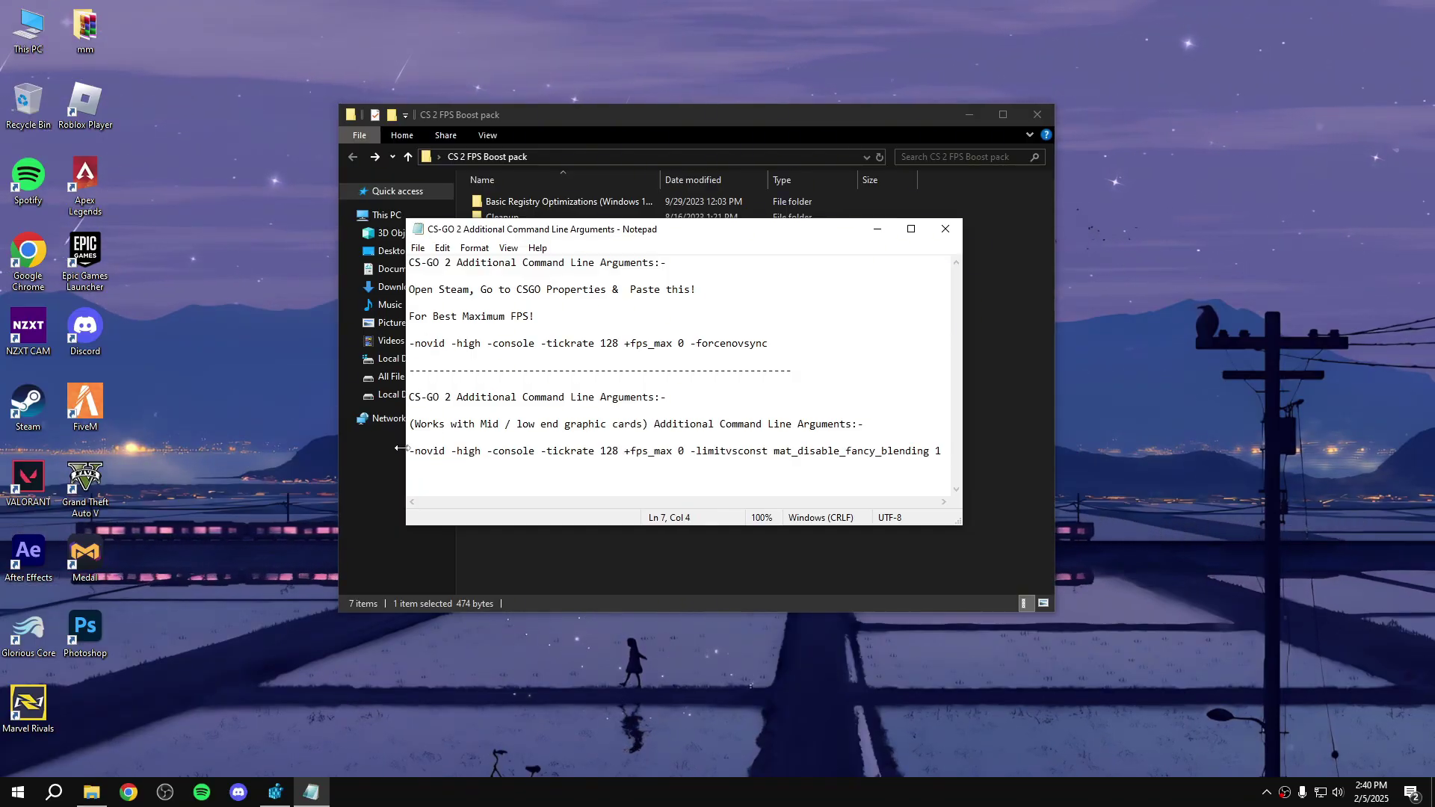
left_click_drag(418, 455, 682, 471)
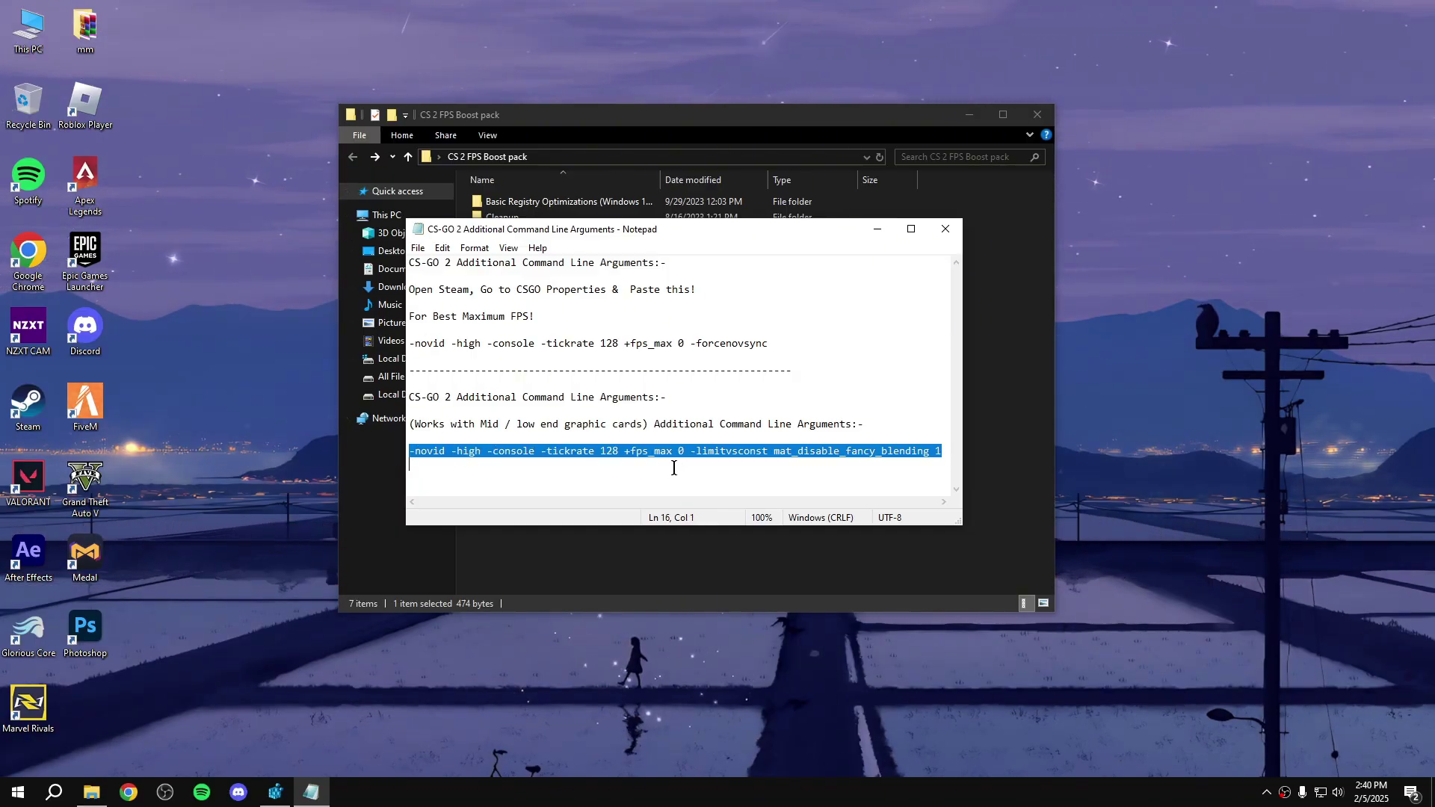
right_click(674, 468)
left_click(714, 517)
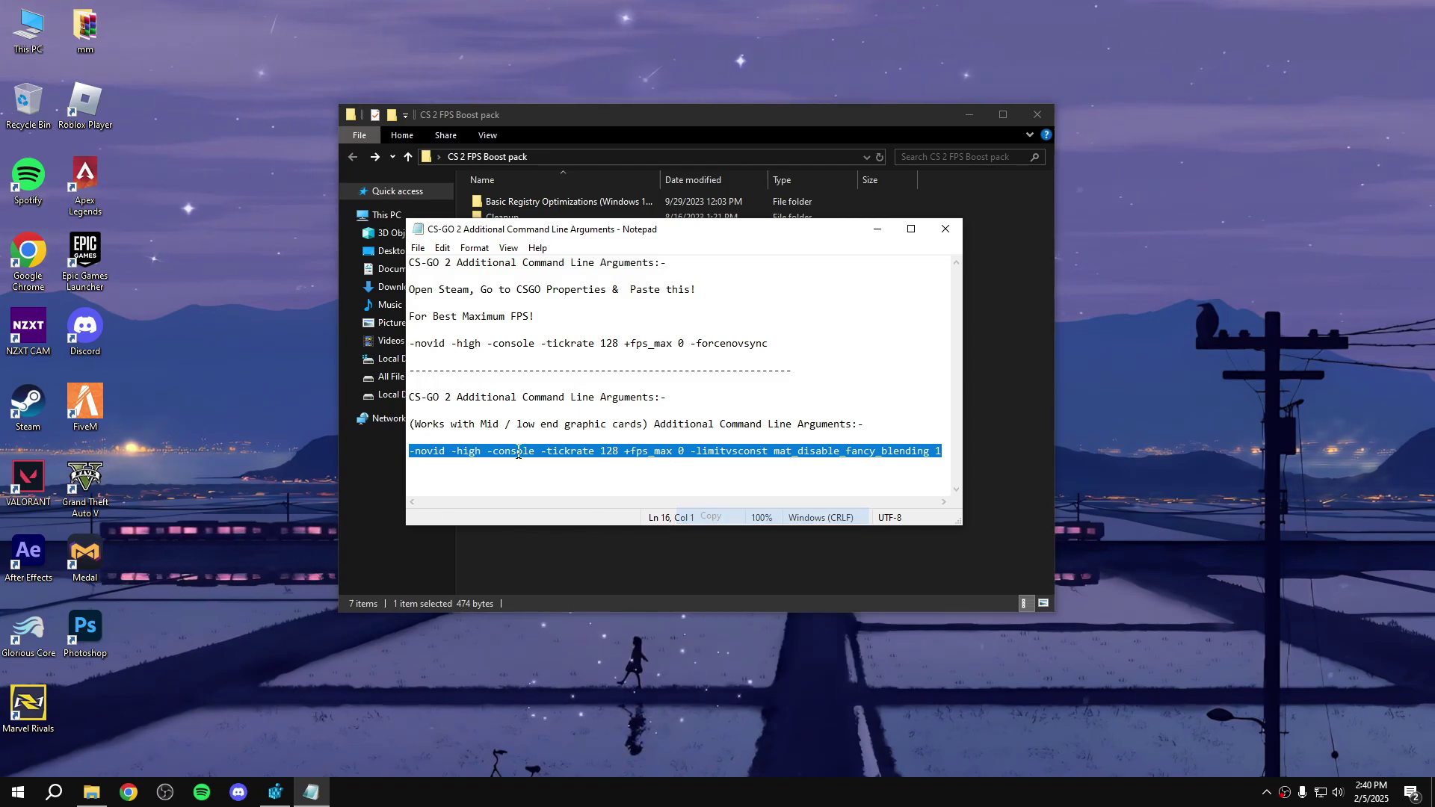
In Steam, replace Counter-Strike 2's launch options with -novid -high -console -tickrate 128 +fps_max 0 -limitvsconst mat_disable_fancy_blending 1, and close Steam
left_click(20, 406)
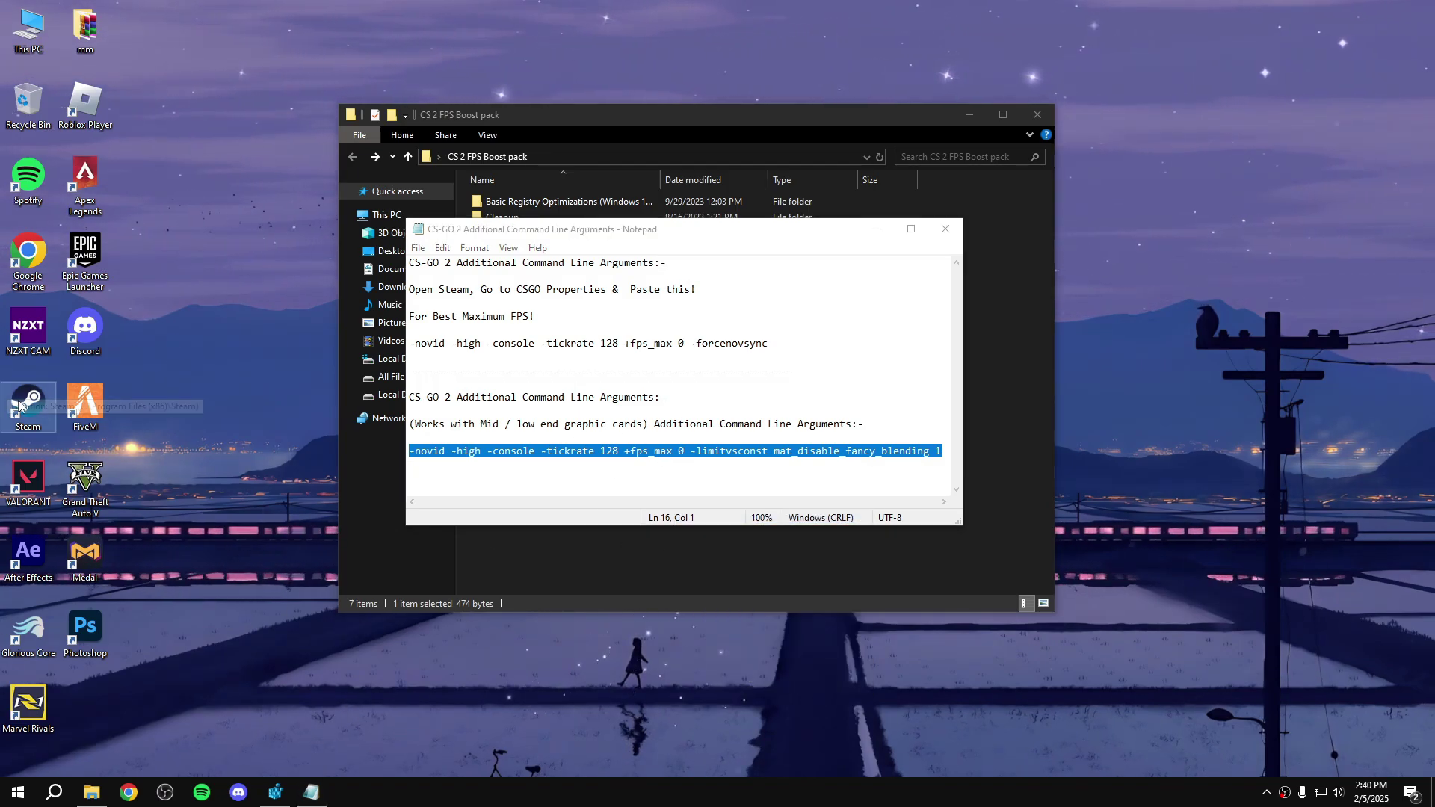
double_click(20, 406)
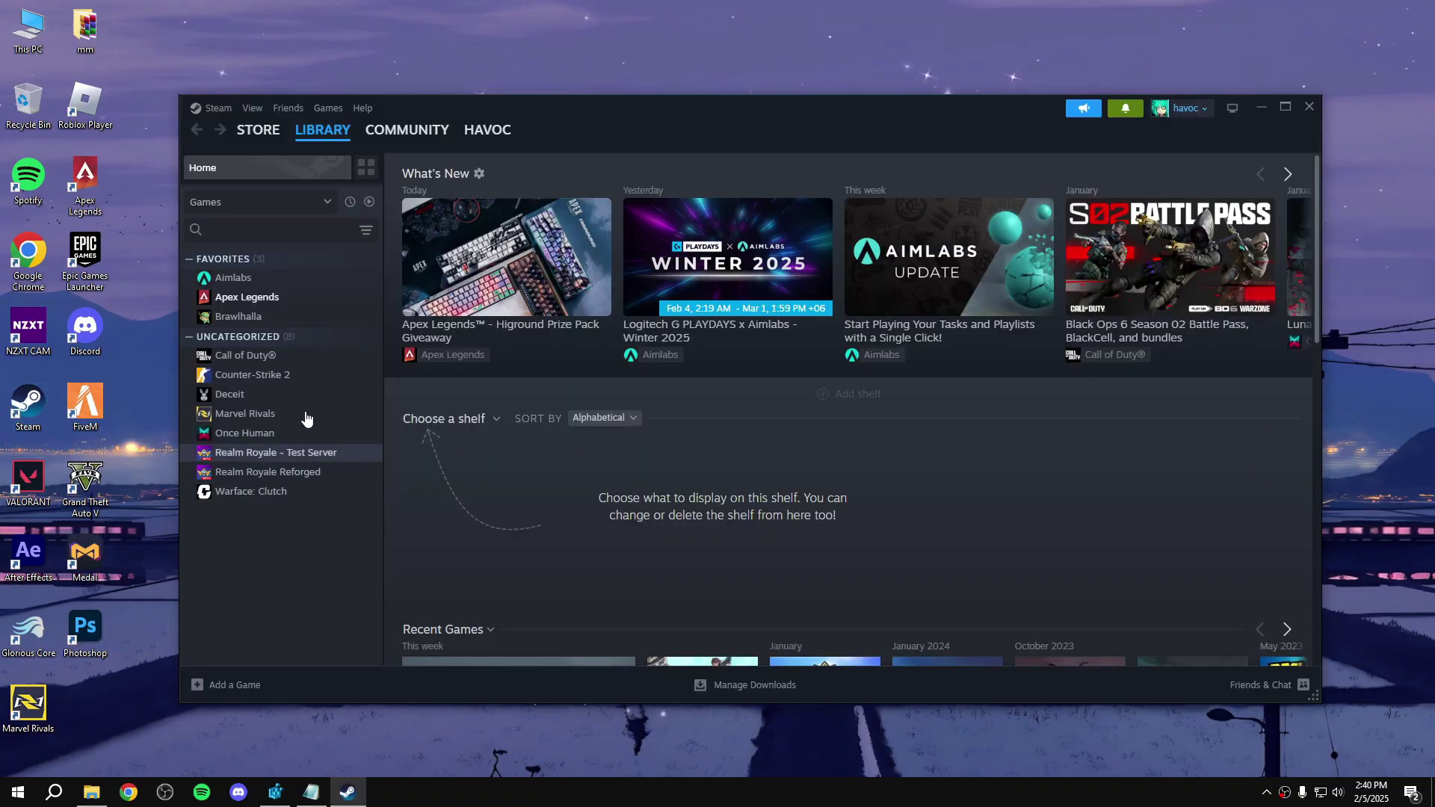
left_click(249, 377)
right_click(348, 377)
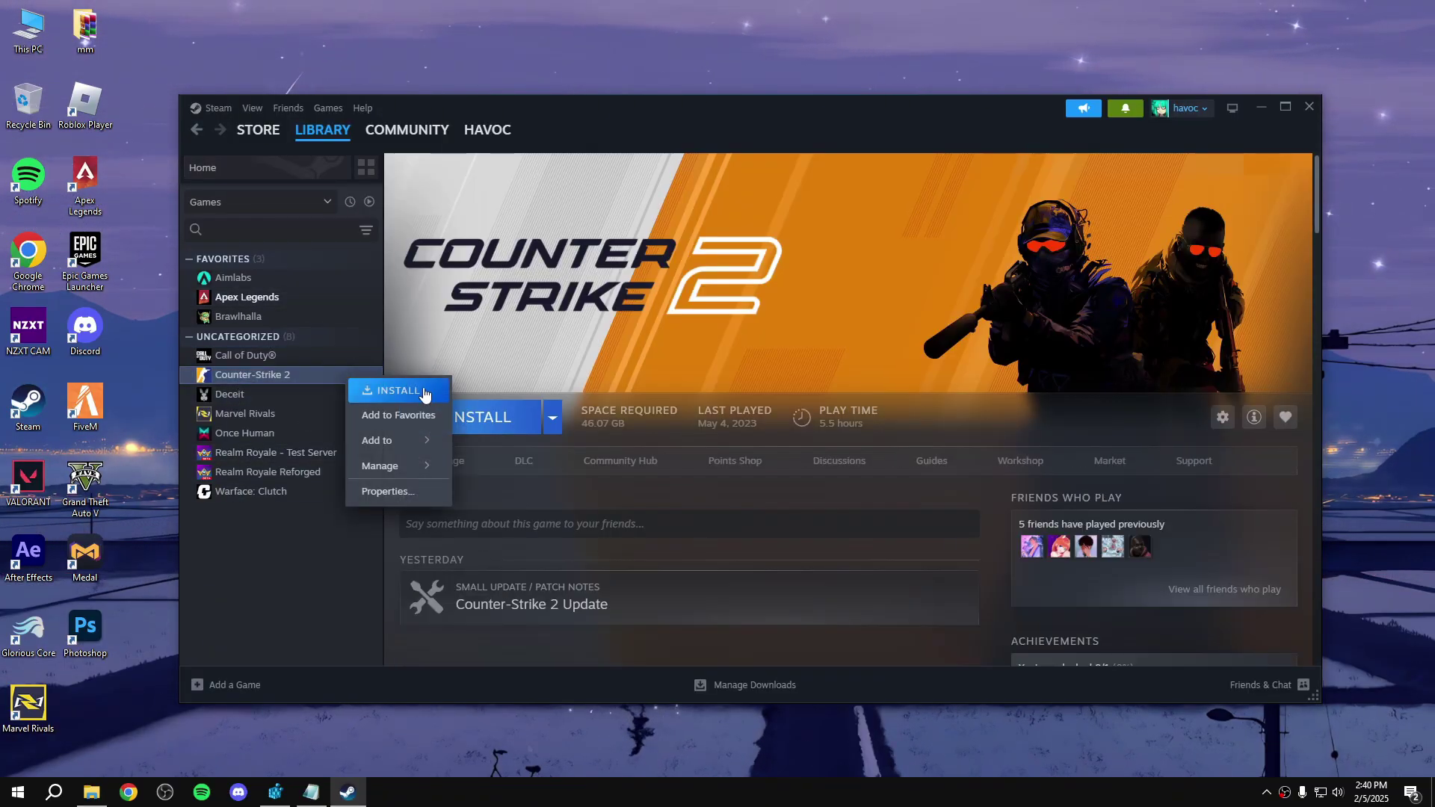
left_click(384, 491)
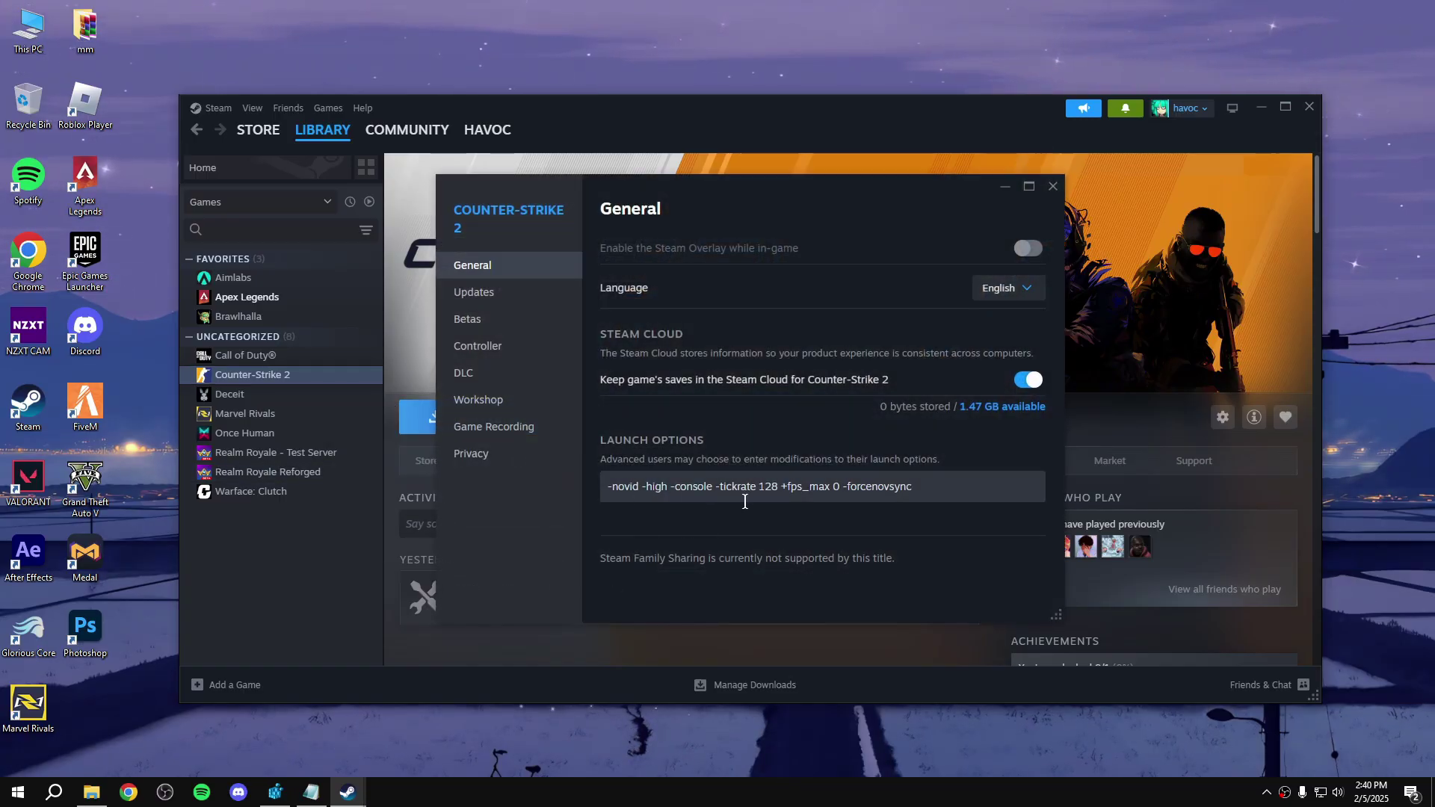
double_click(729, 499)
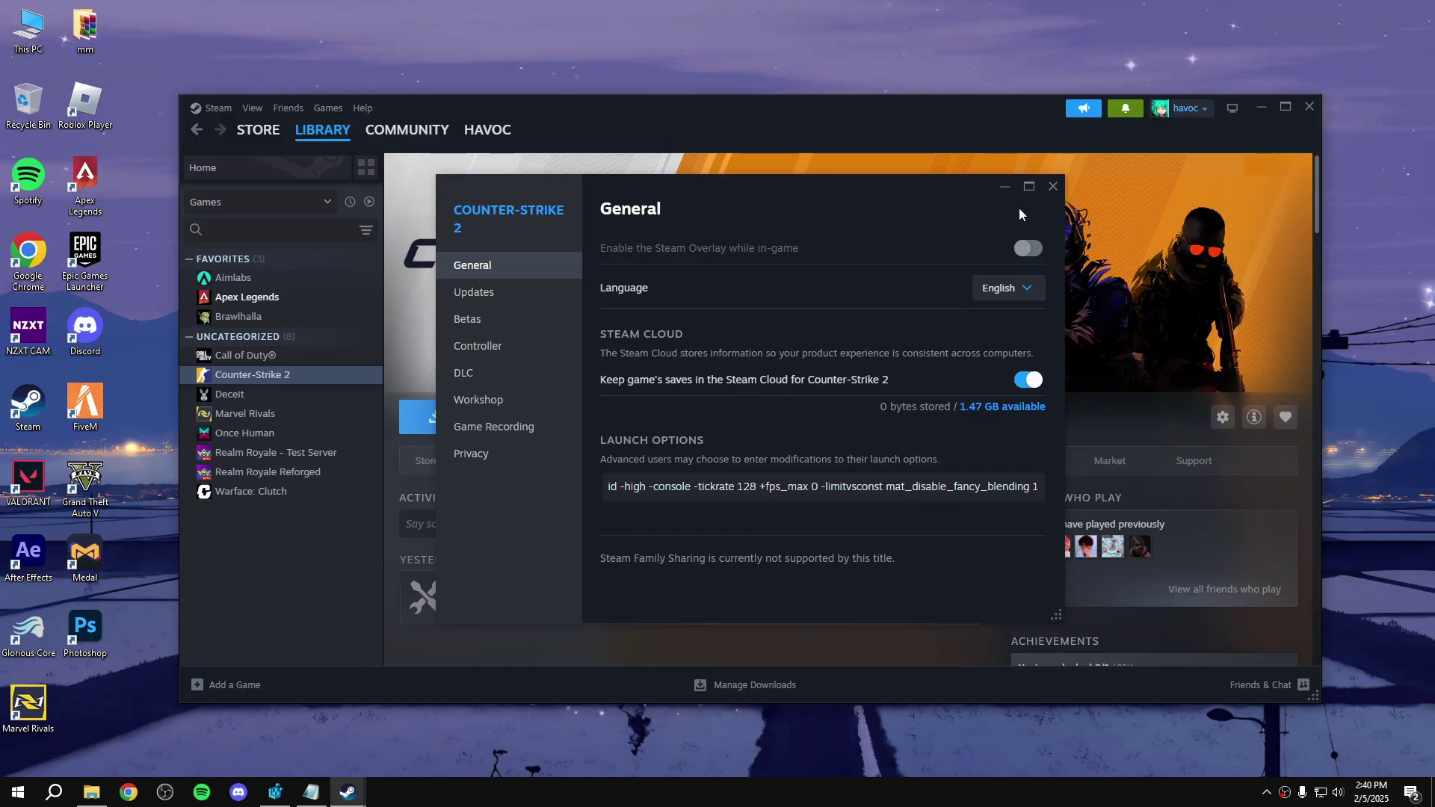
left_click(1052, 186)
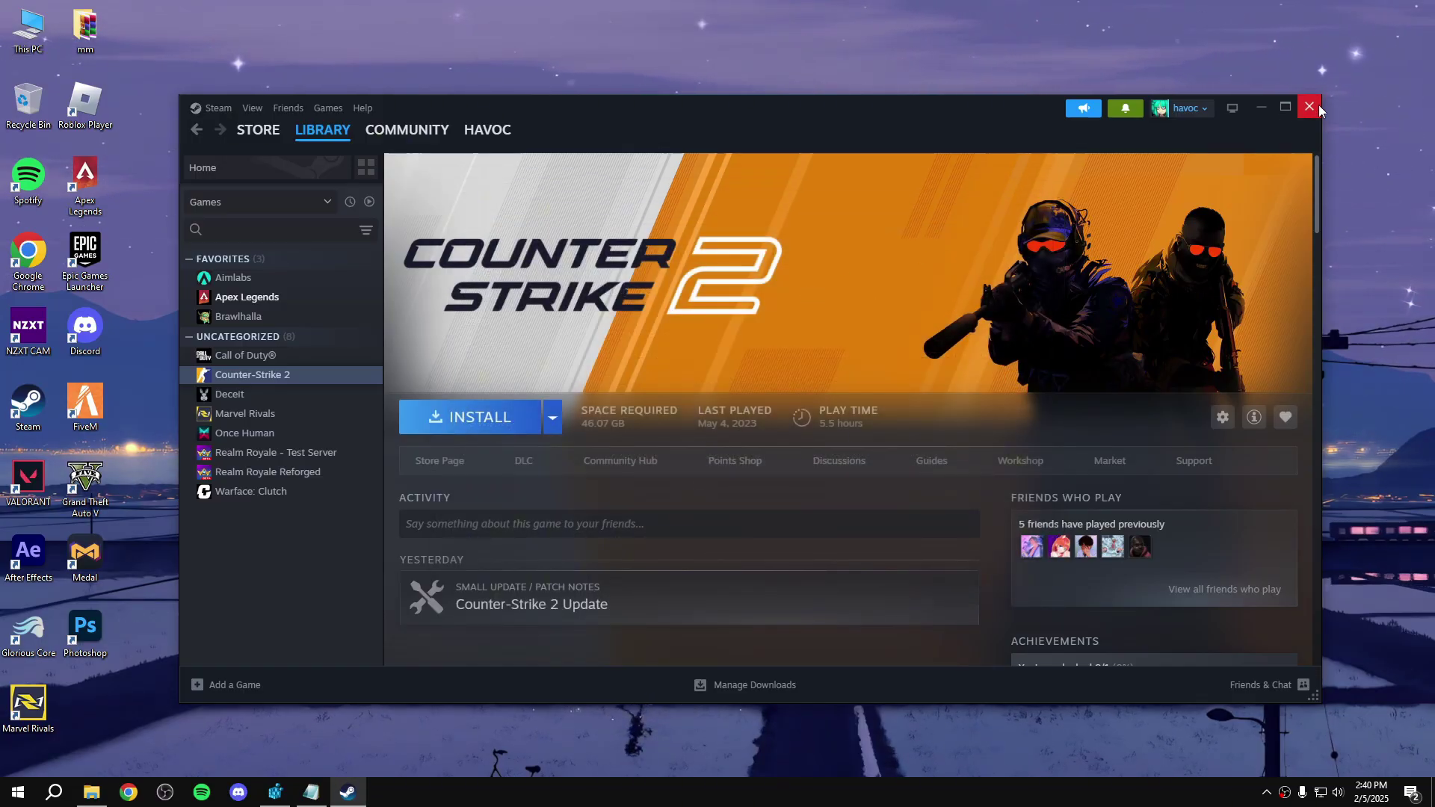
left_click(1317, 109)
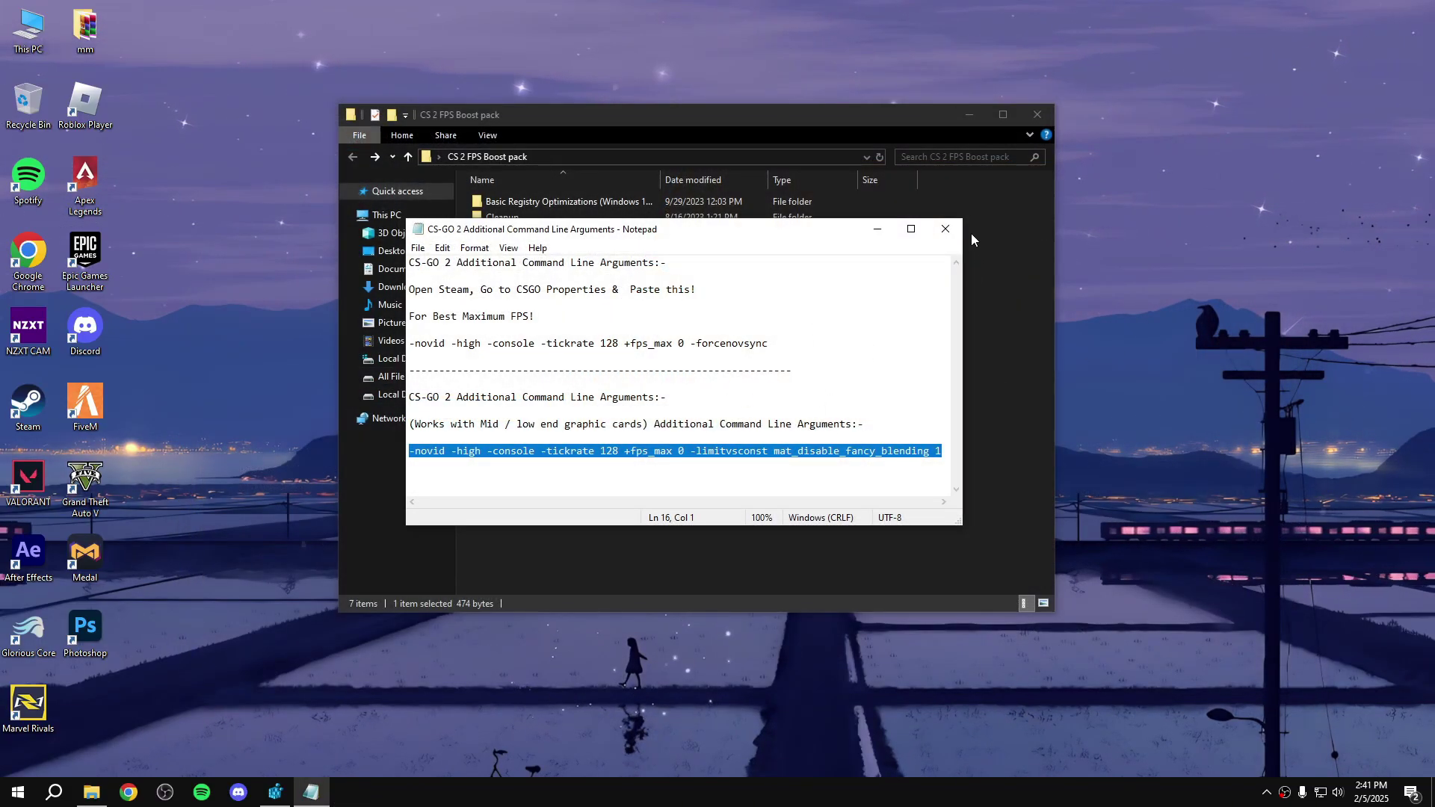
Close the arguments file, run the boost pack's Disable Game Bar Presence Writer script and dismiss its command window
left_click(945, 229)
left_click(565, 283)
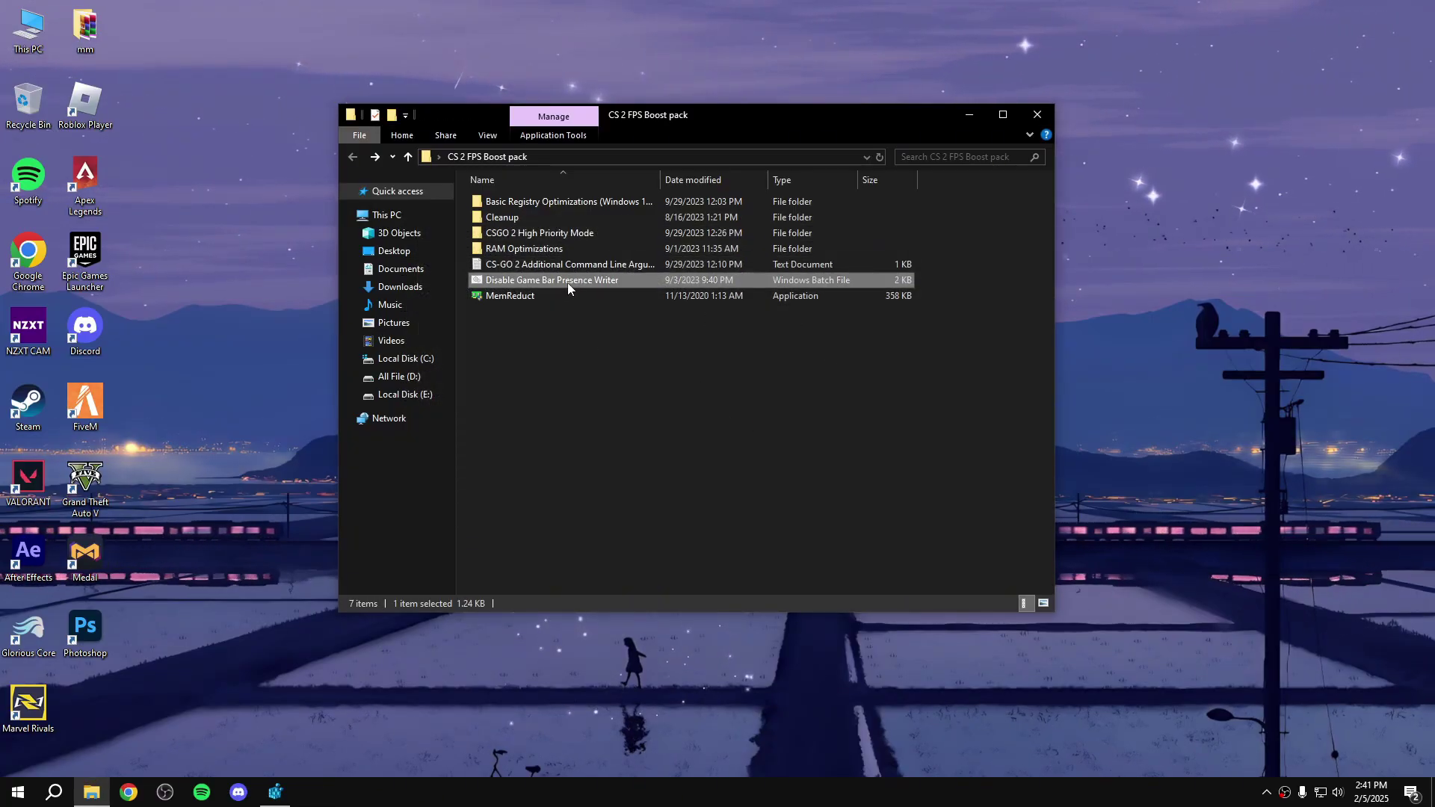
double_click(574, 283)
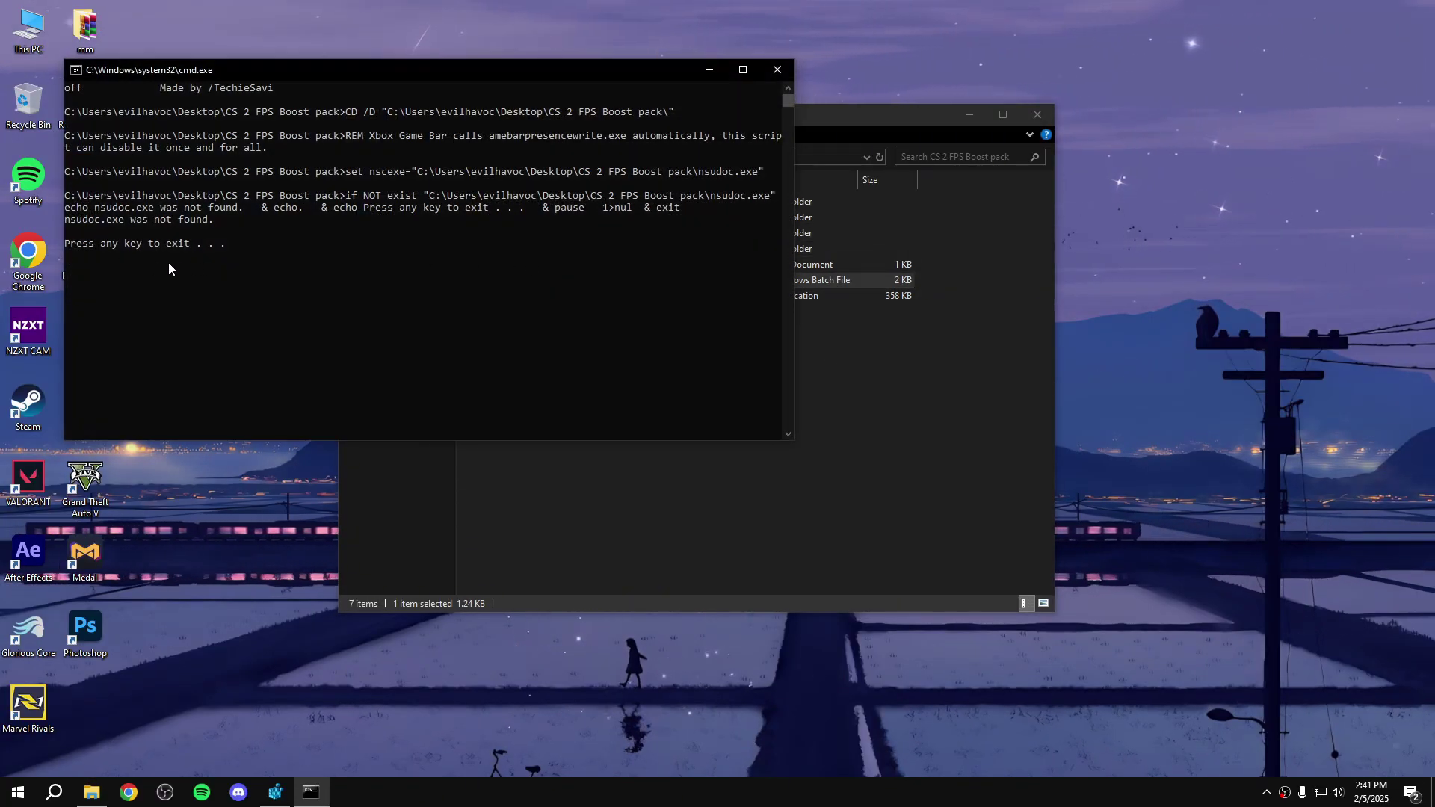
key("Return")
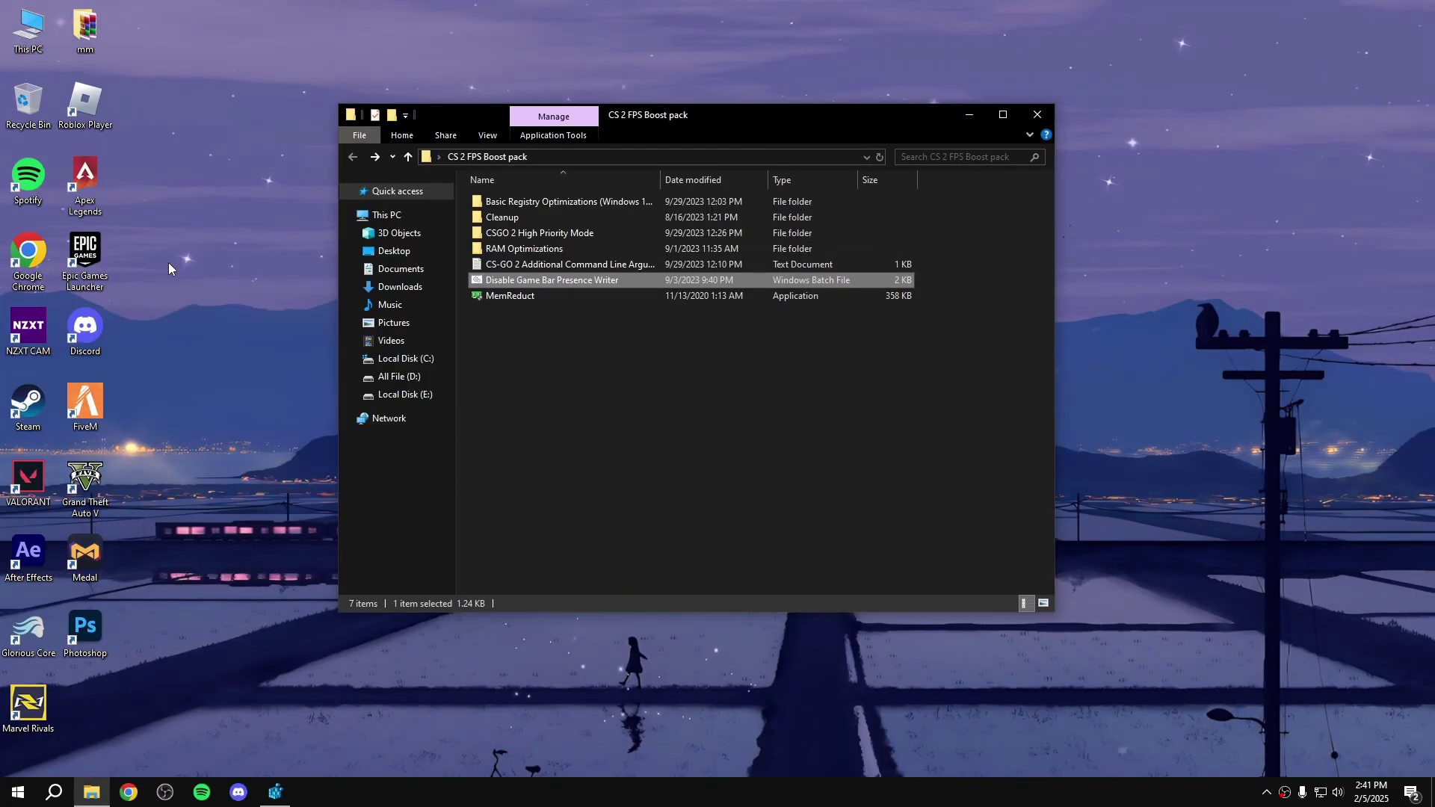
Install Mem Reduct from the boost pack, accepting the license and default options, and finish setup with Run Mem Reduct enabled
left_click(475, 297)
double_click(488, 299)
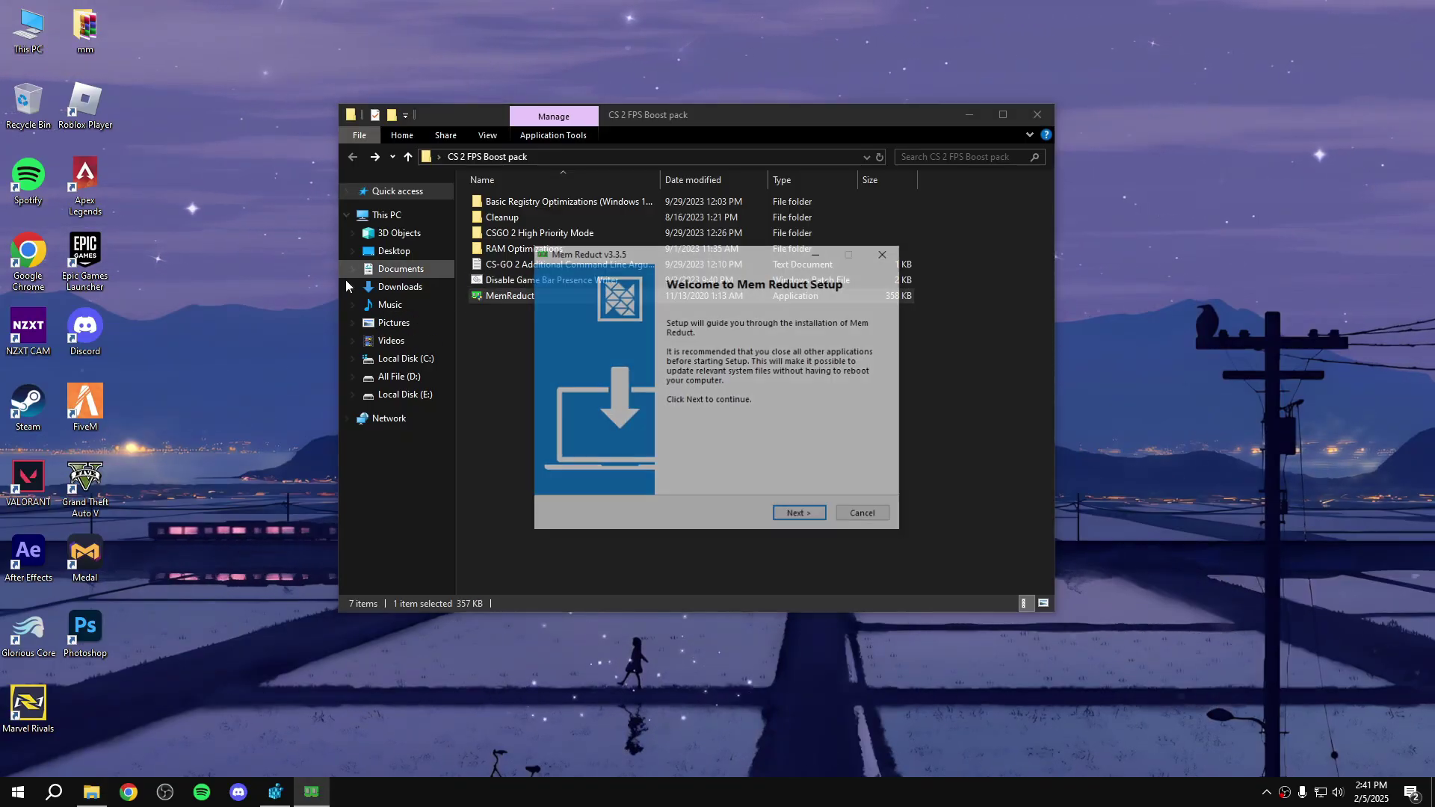
left_click(786, 513)
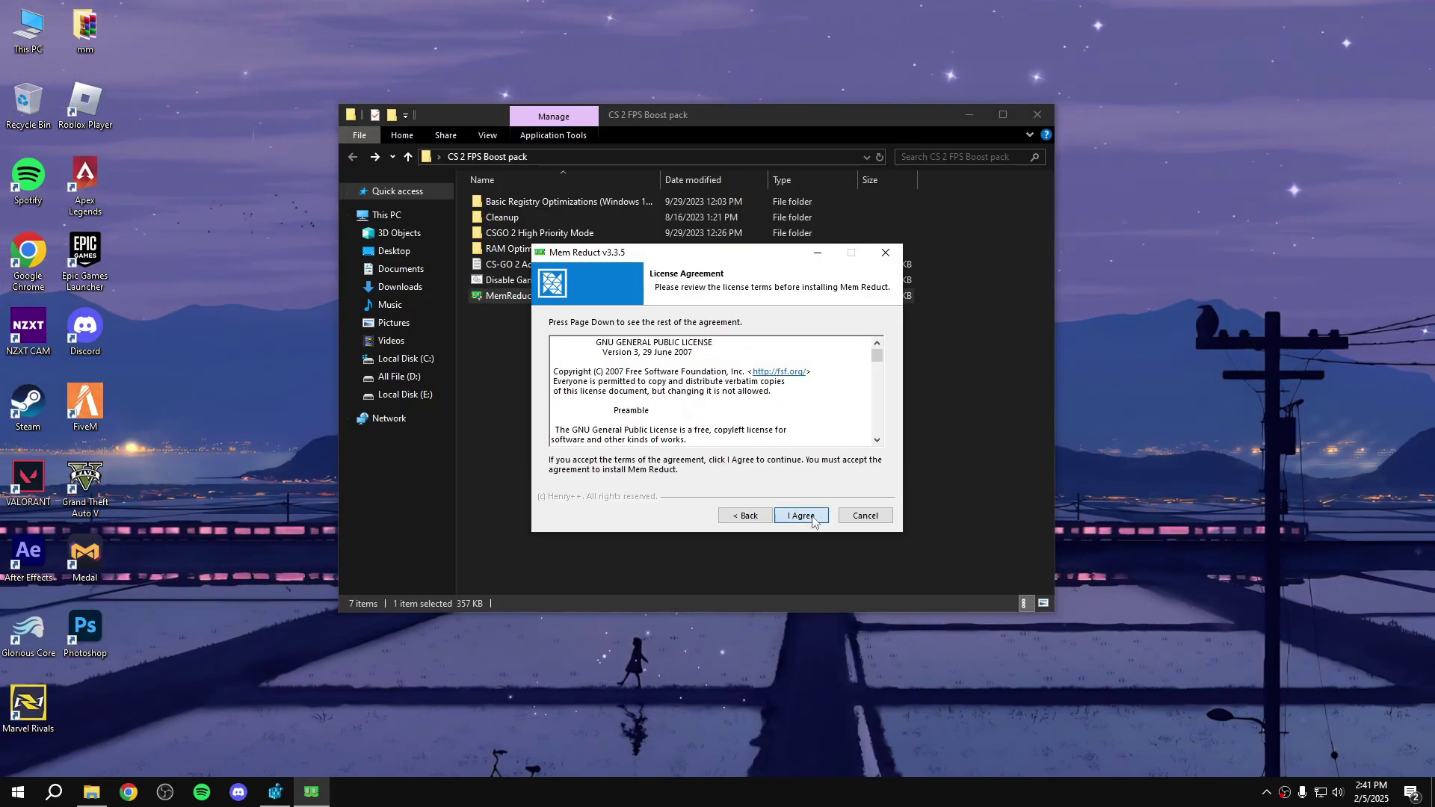
left_click(785, 513)
left_click(796, 515)
left_click(796, 515)
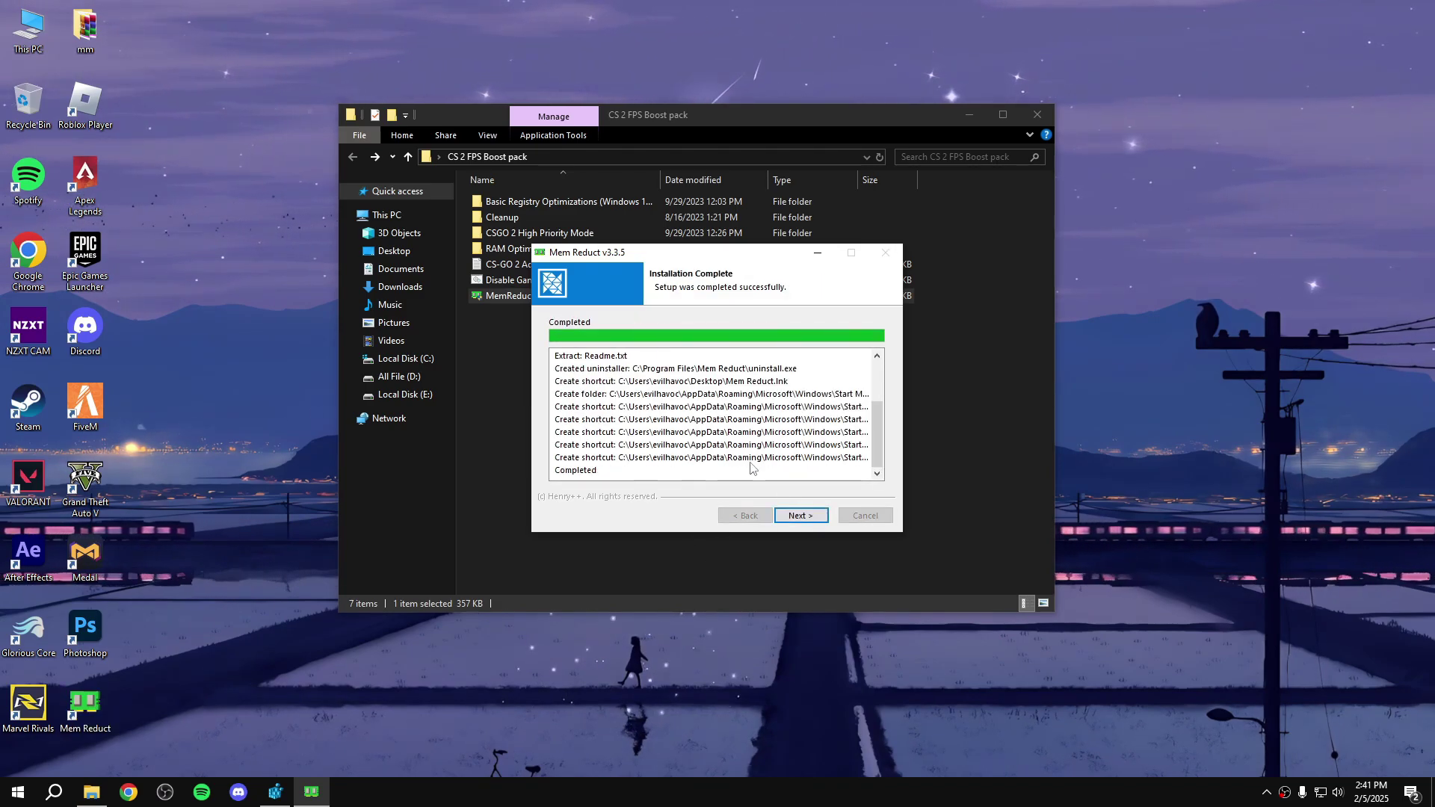
left_click(803, 518)
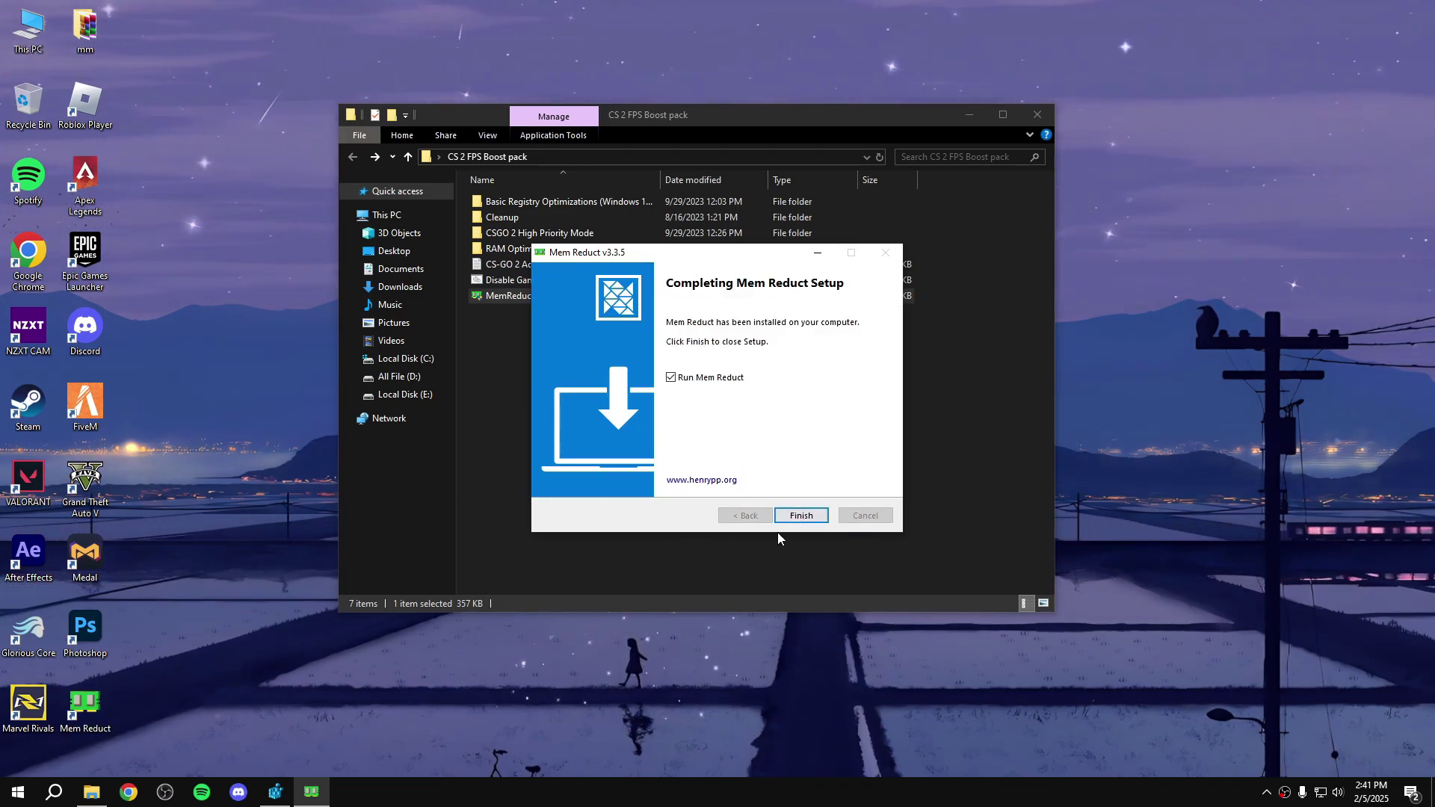
left_click(800, 516)
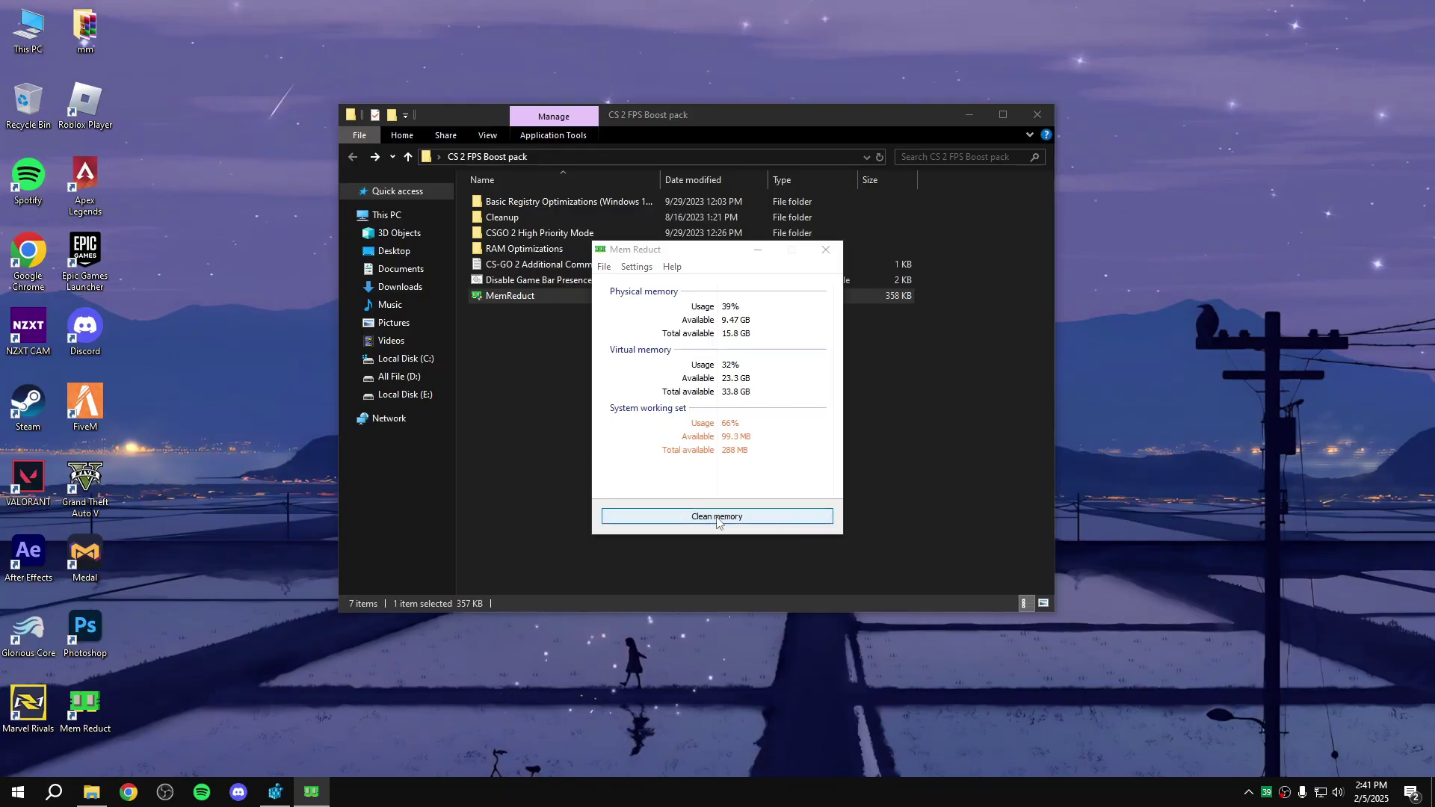
Clean the system memory with Mem Reduct, and close it along with the boost pack folder
left_click(717, 517)
key("Return")
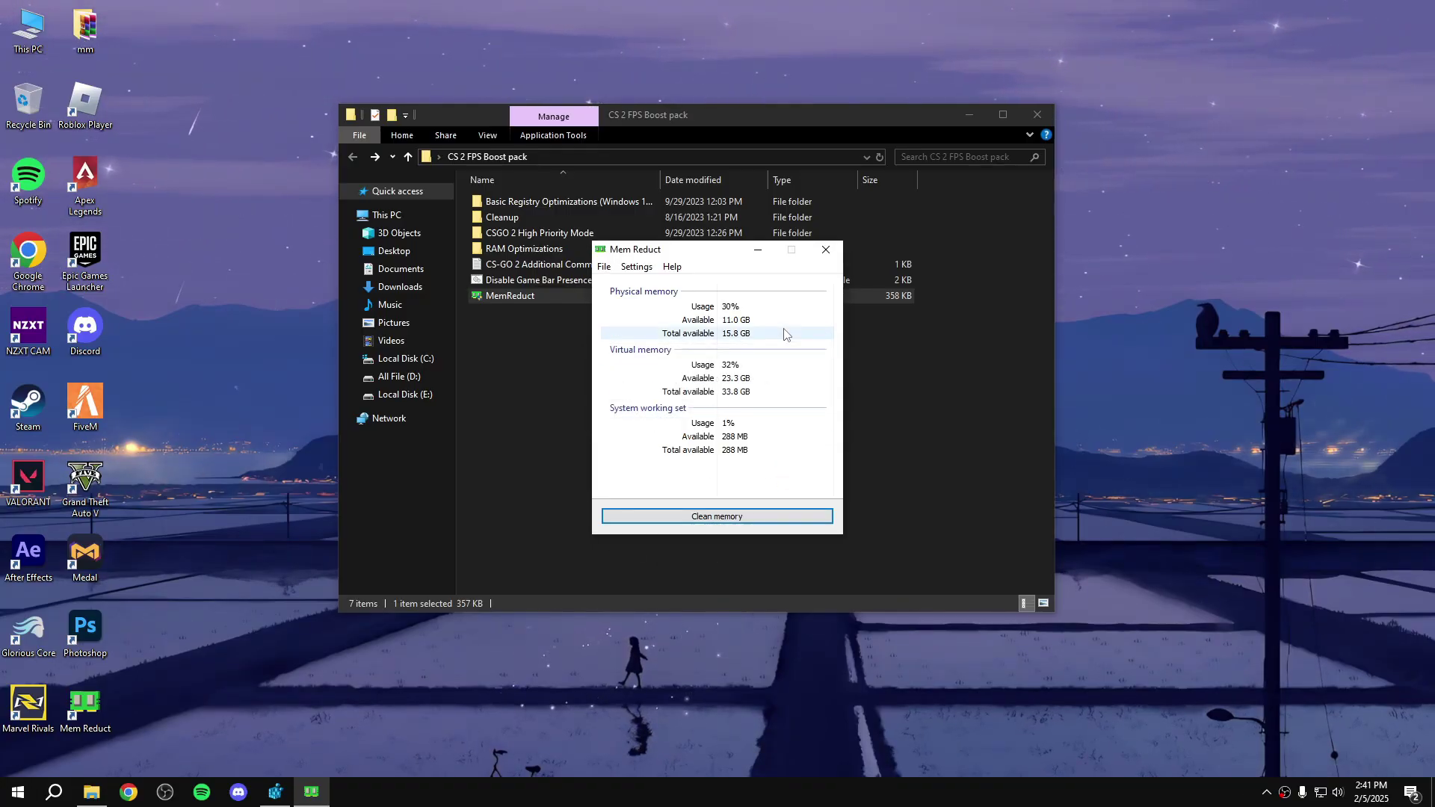
left_click(825, 249)
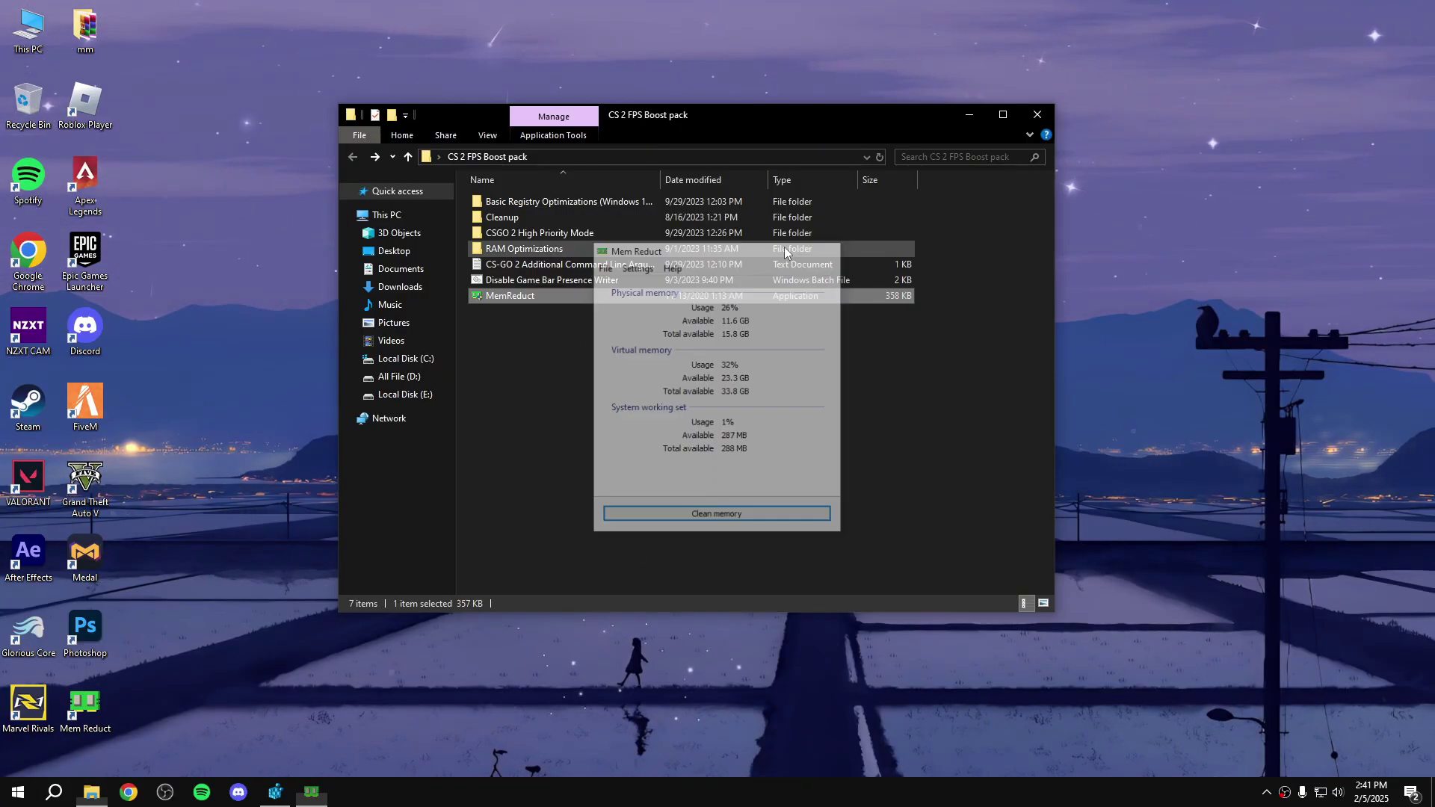
left_click(1037, 115)
key("Return")
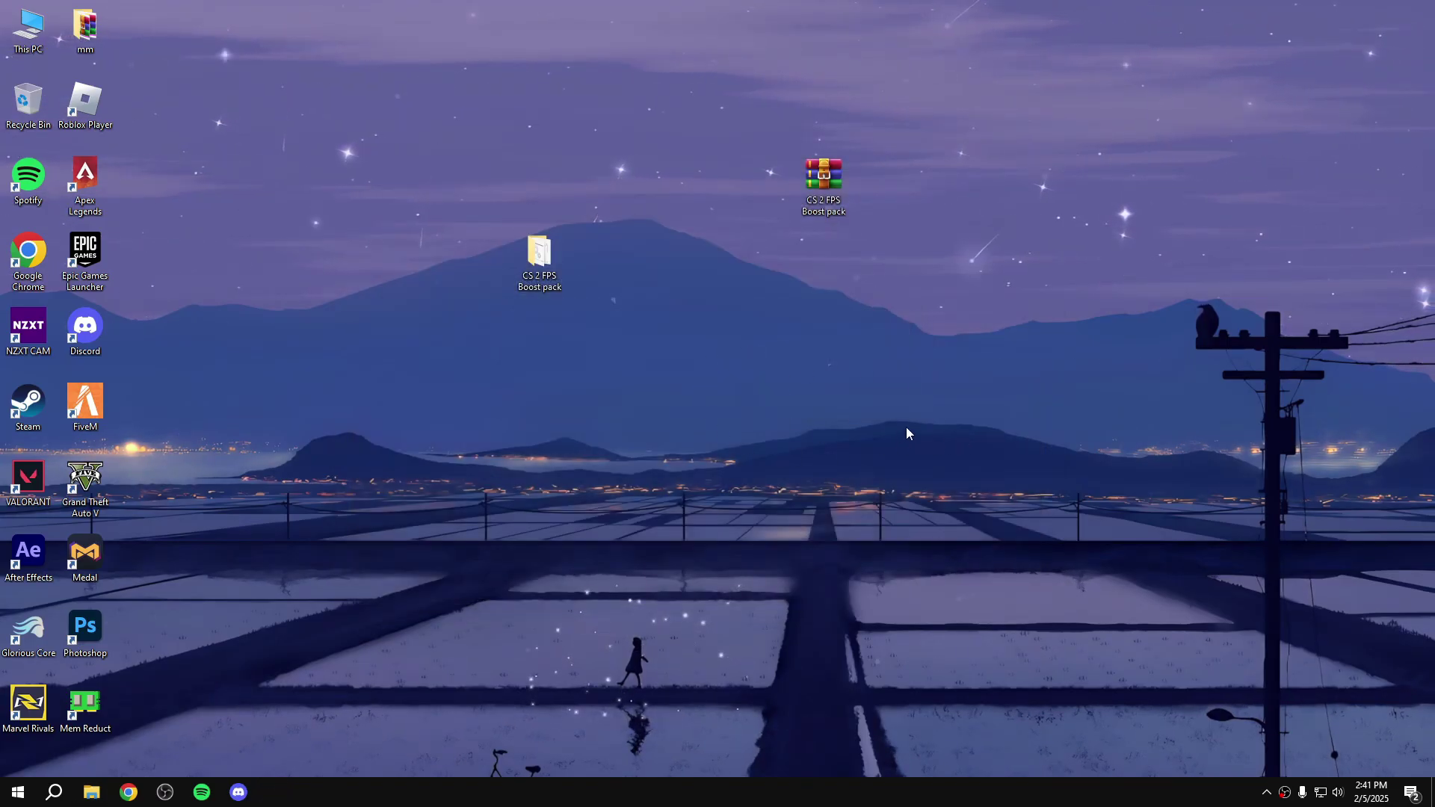